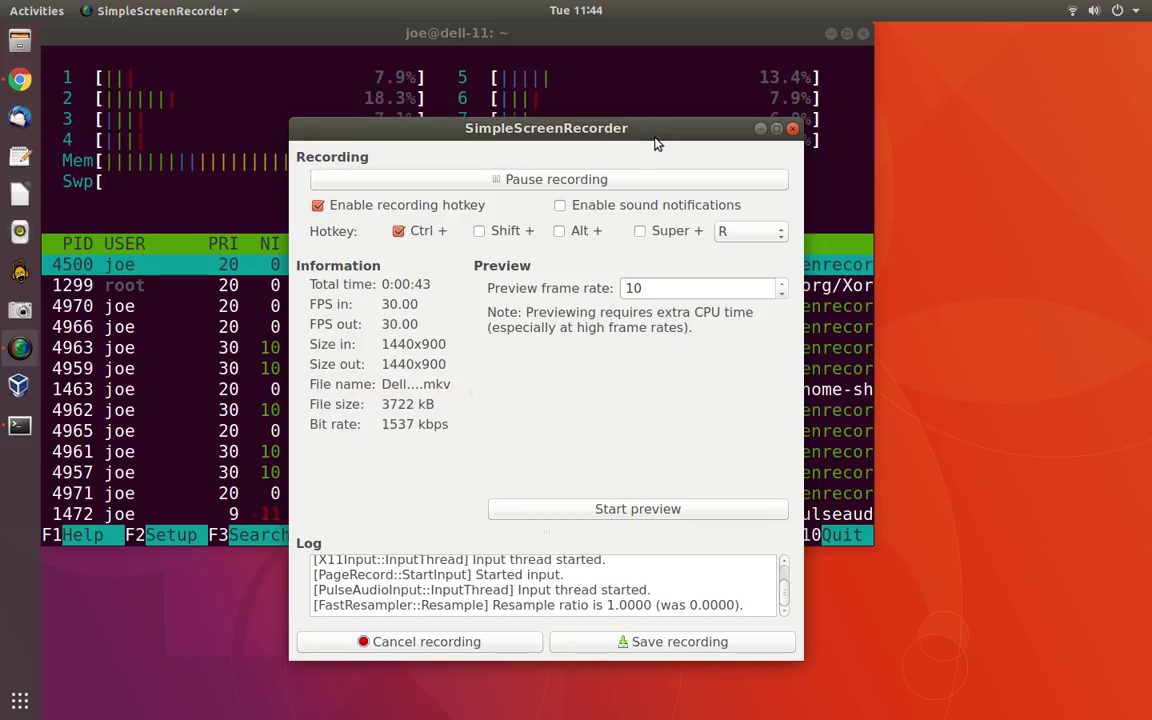
# - Check the live recording preview and microphone level in the recorder, and stop the preview again
pyautogui.click(640, 512)
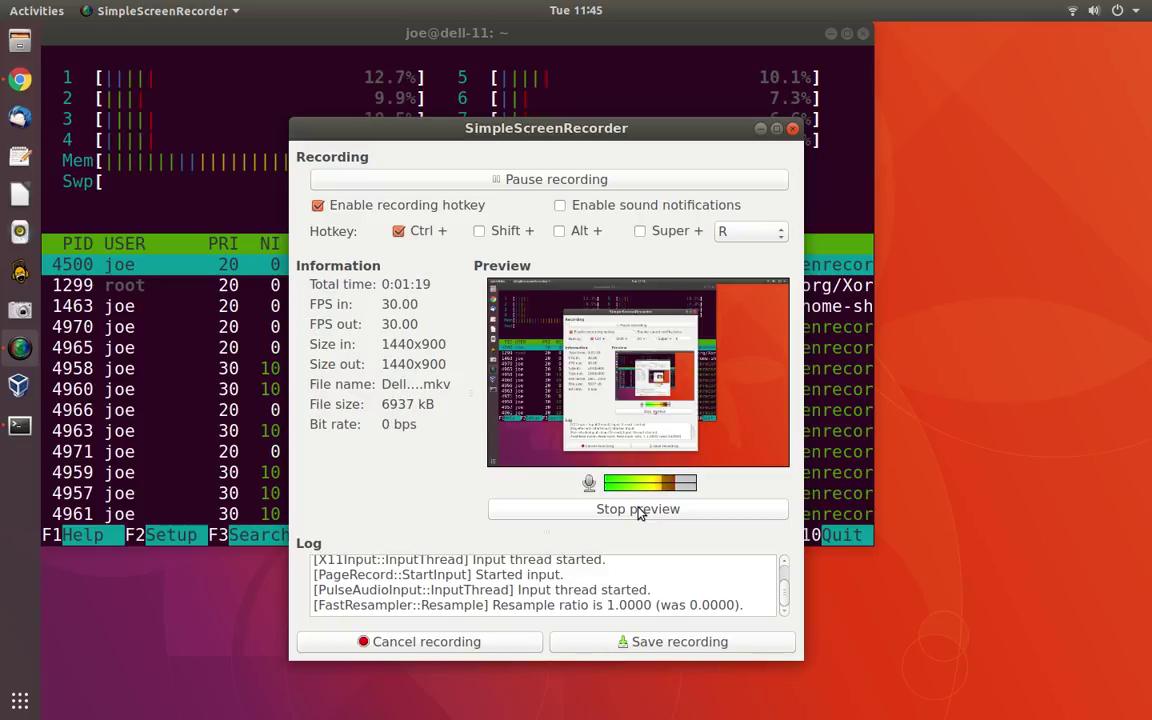
pyautogui.click(641, 516)
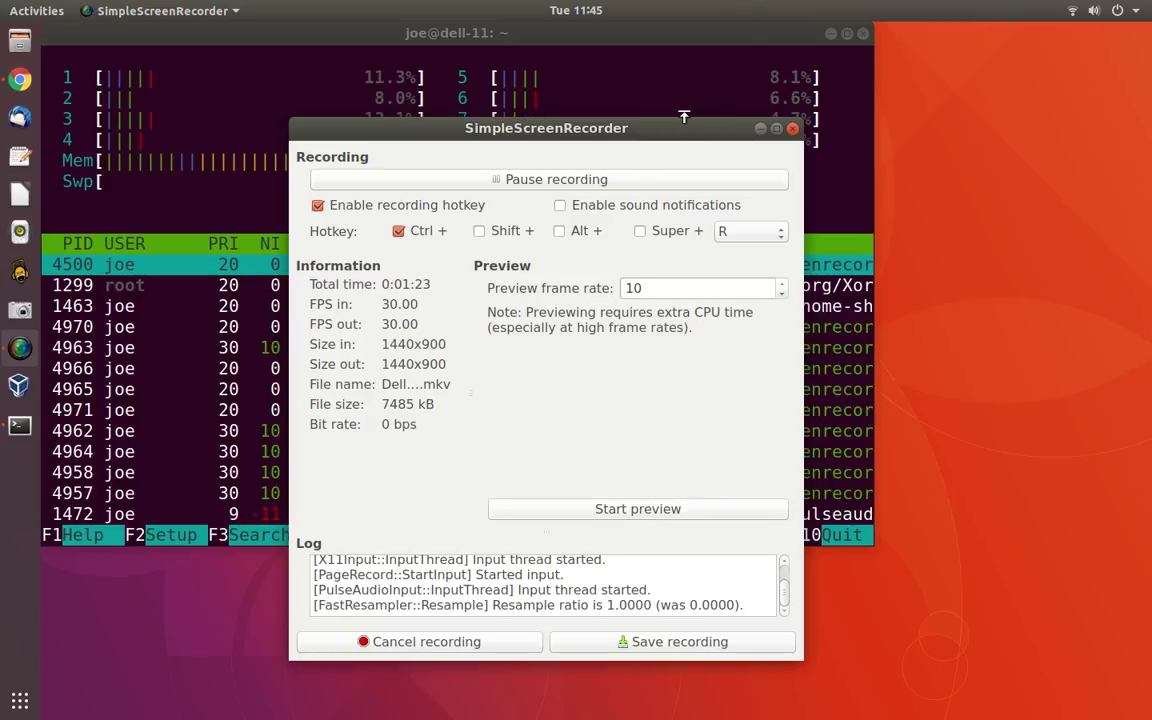
# - Minimize the recorder window and move the terminal running htop toward the middle of the desktop
pyautogui.click(759, 129)
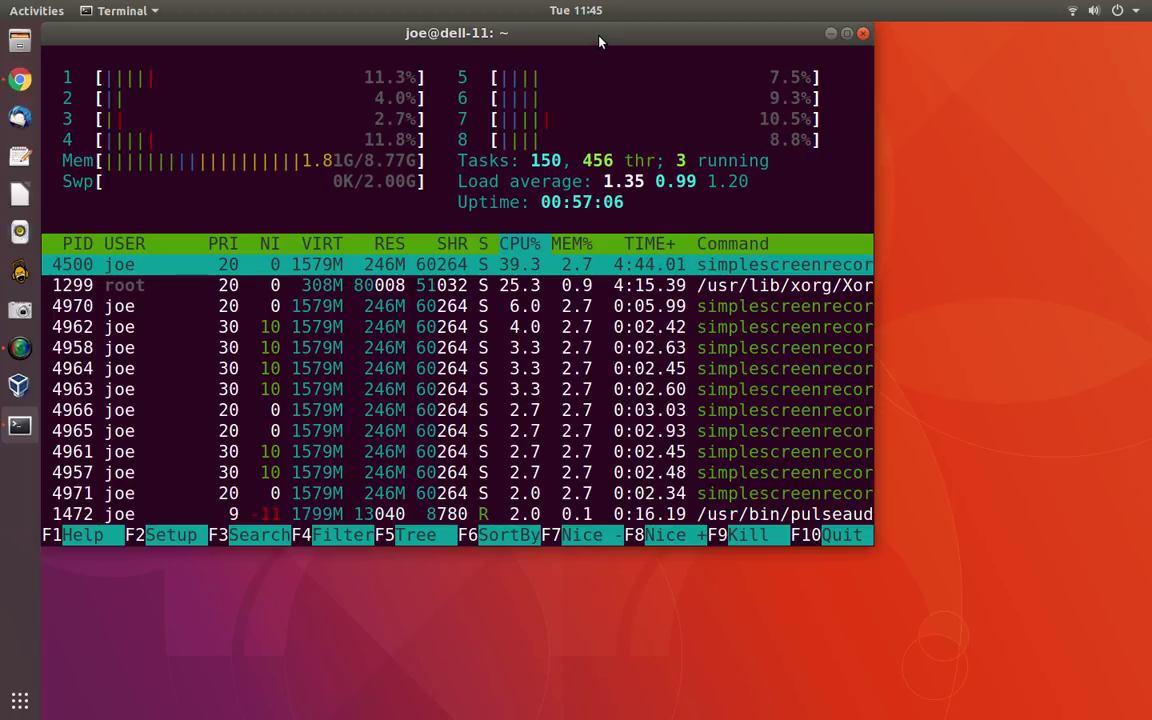
pyautogui.moveTo(600, 41); pyautogui.dragTo(711, 84)
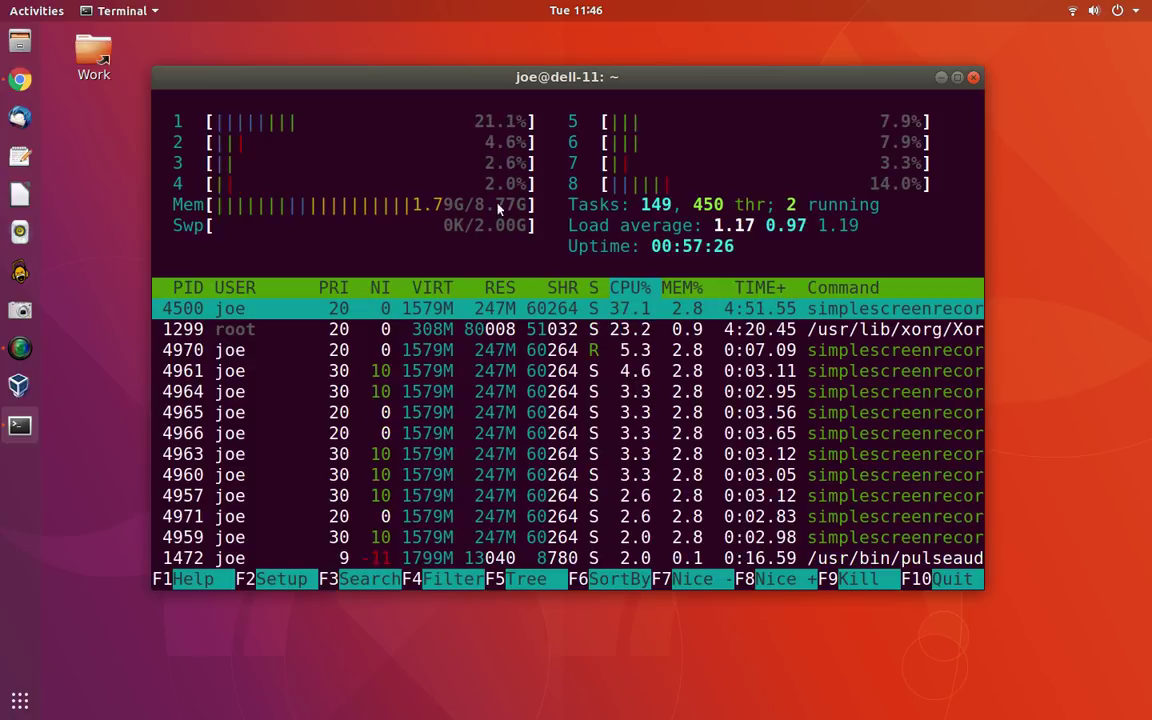
# - Switch to the browser showing the Ubuntu 17.10 release notes and read the Introduction and Download Ubuntu 17.10 sections
pyautogui.click(896, 61)
pyautogui.hotkey('ctrl', 'alt', 'Up')
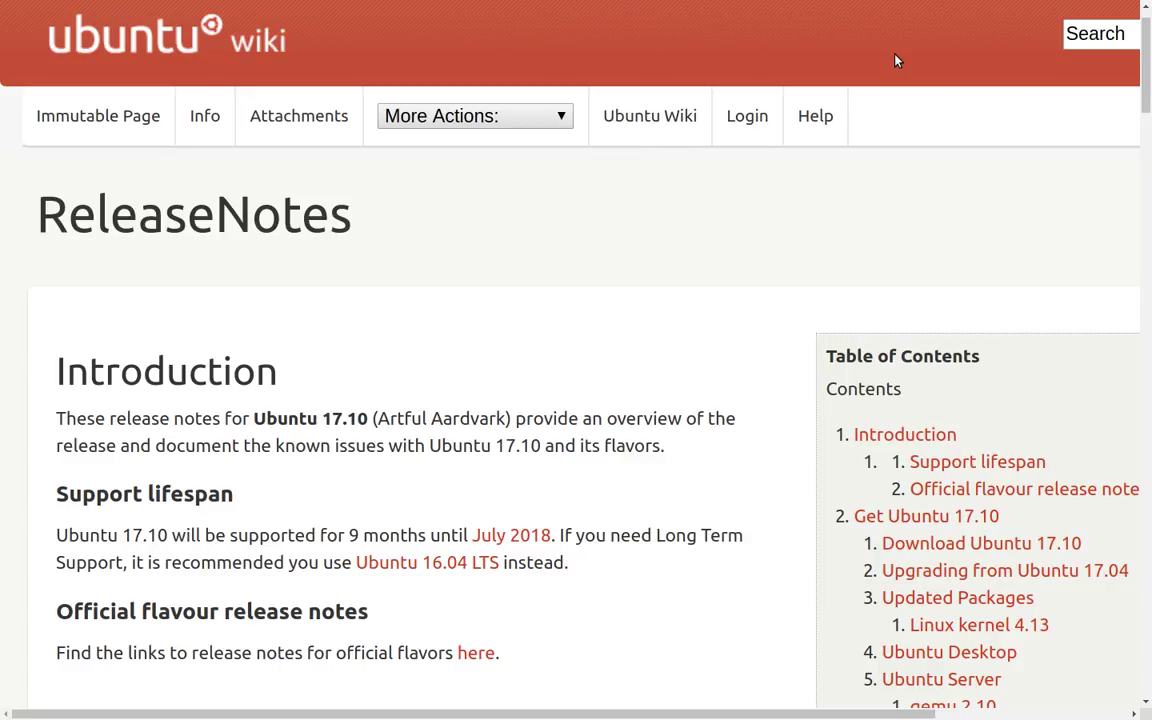
pyautogui.hotkey('ctrl', 'Tab')
pyautogui.scroll(-5, 600, 408)
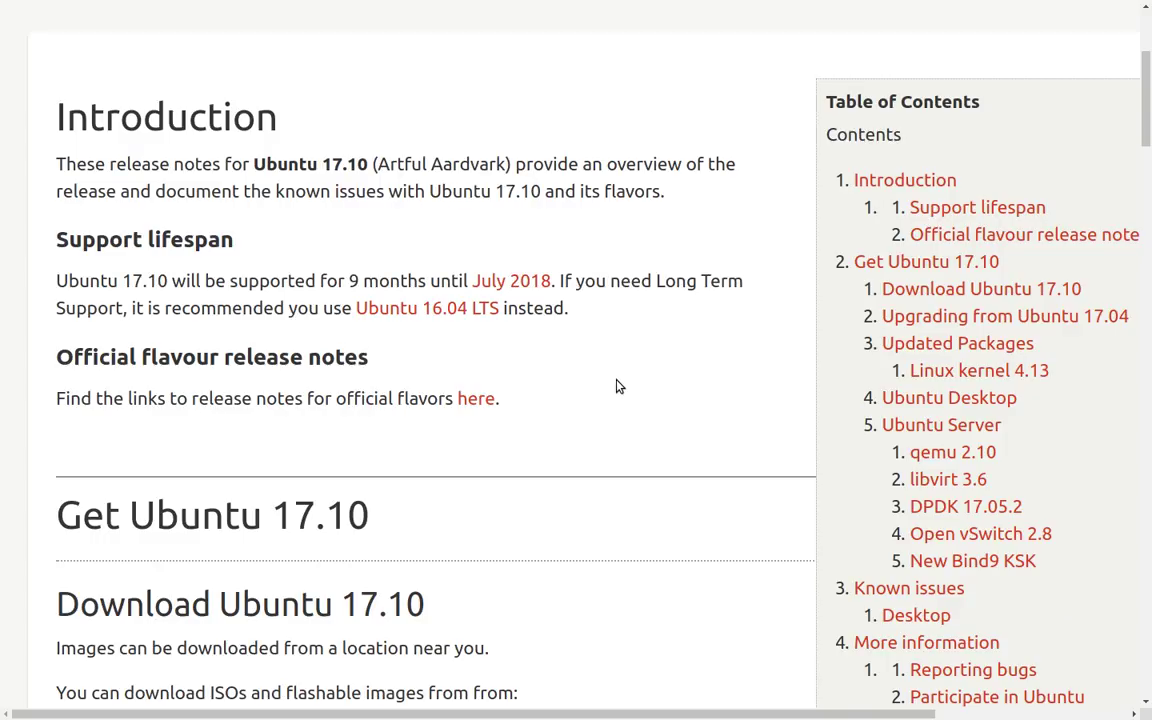
pyautogui.scroll(-1, 617, 386)
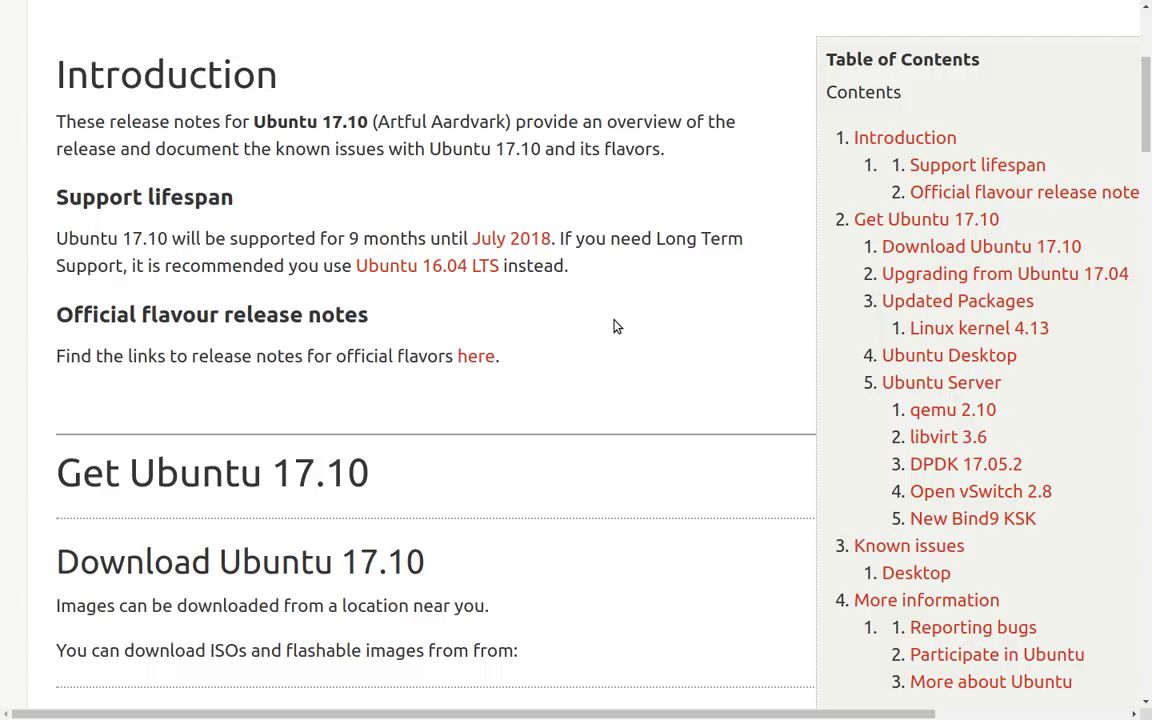
pyautogui.scroll(-4, 615, 326)
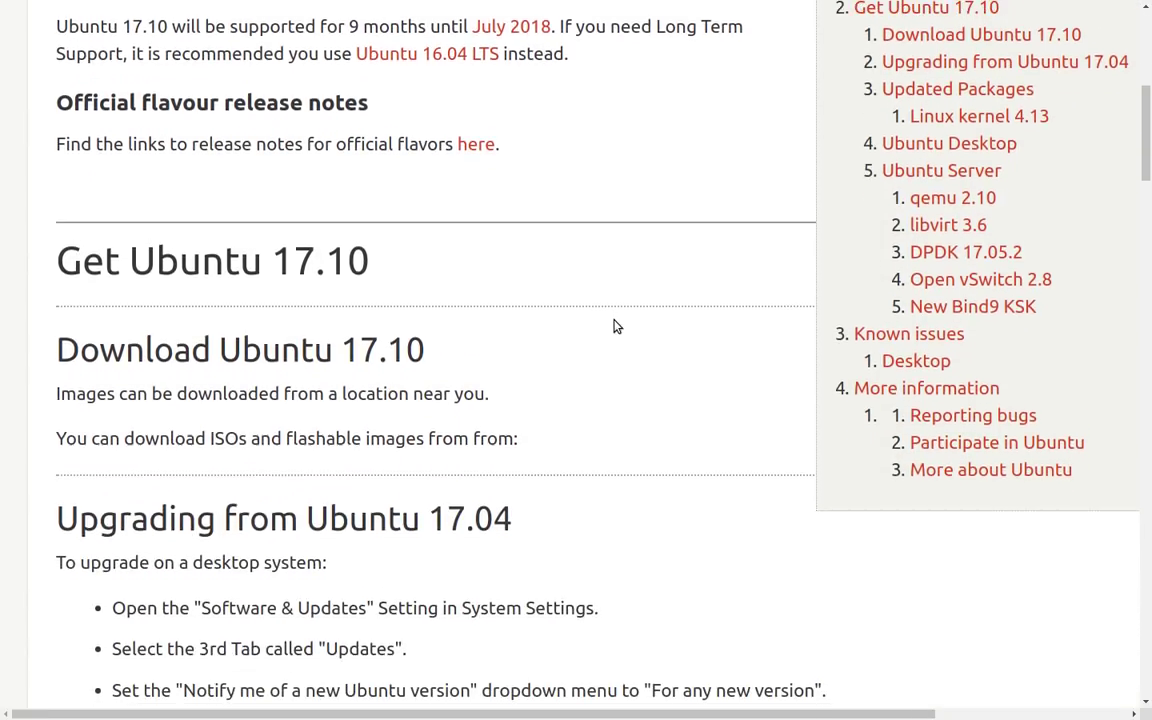
pyautogui.scroll(-2, 615, 326)
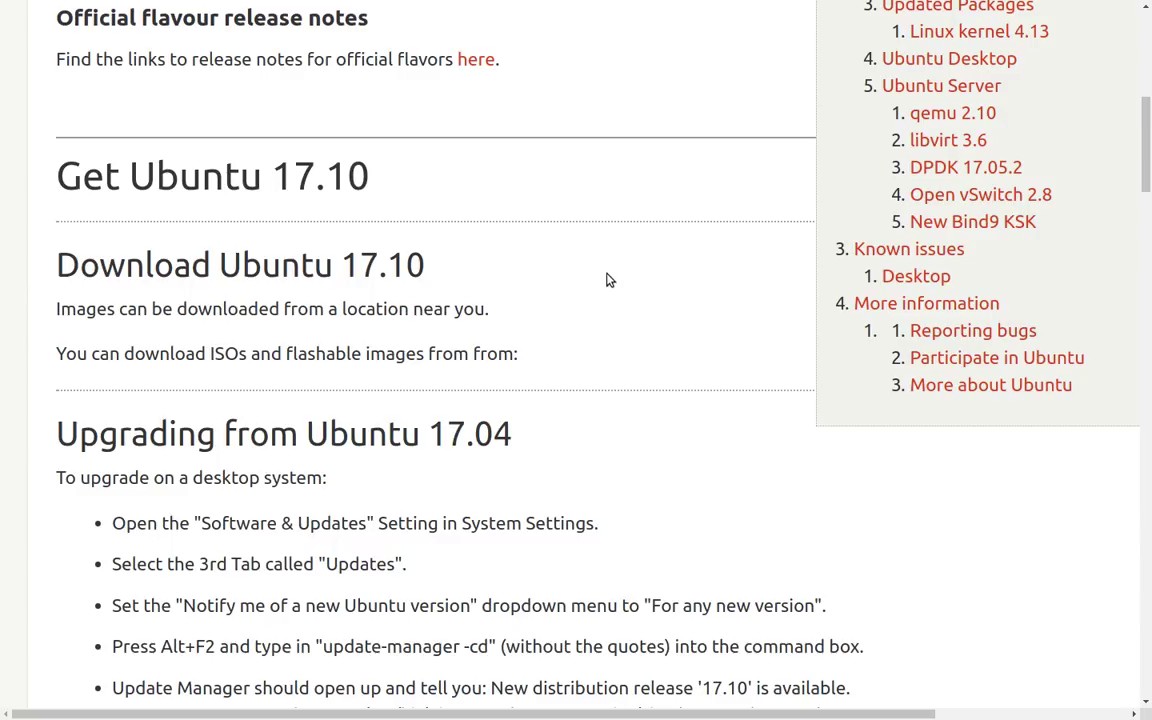
# - Read the desktop and server instructions in the Upgrading from Ubuntu 17.04 section of the release notes
pyautogui.scroll(-4, 609, 280)
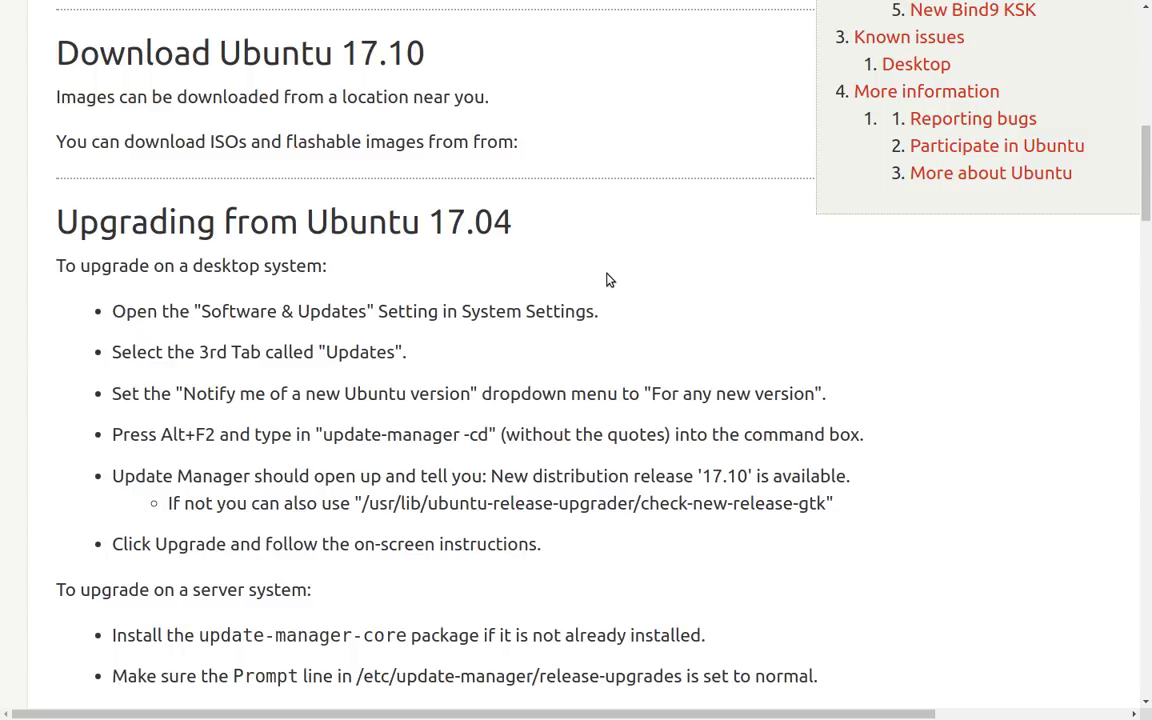
pyautogui.scroll(-1, 607, 280)
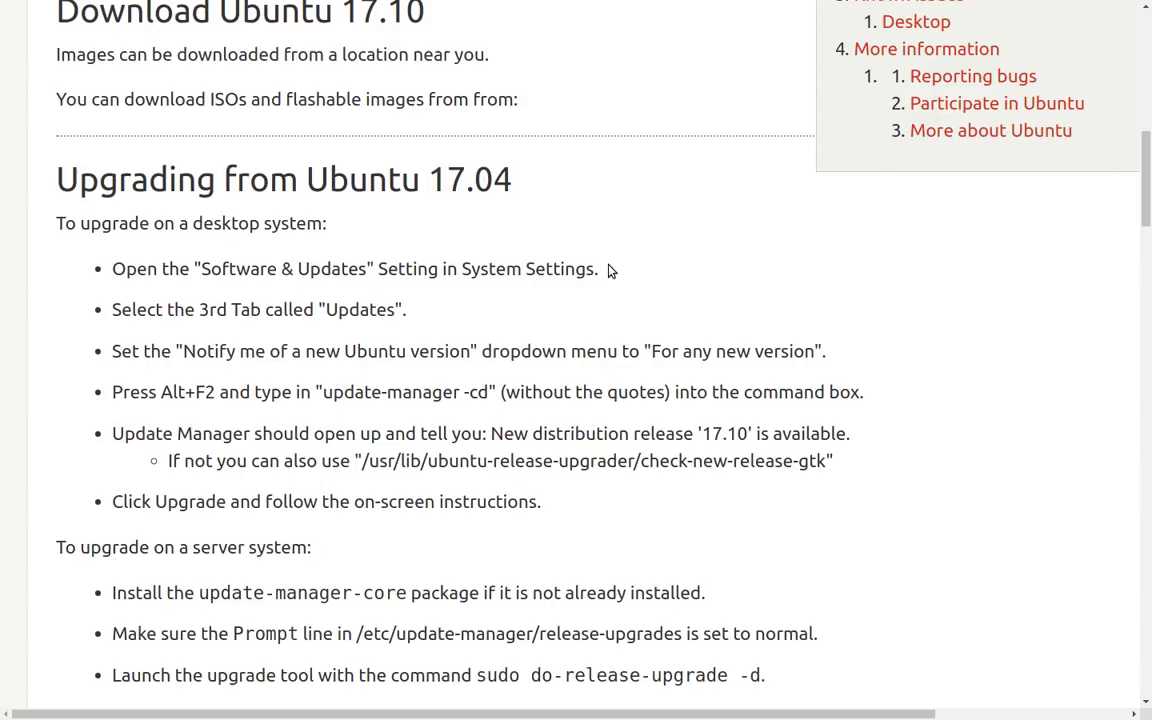
pyautogui.scroll(-4, 608, 270)
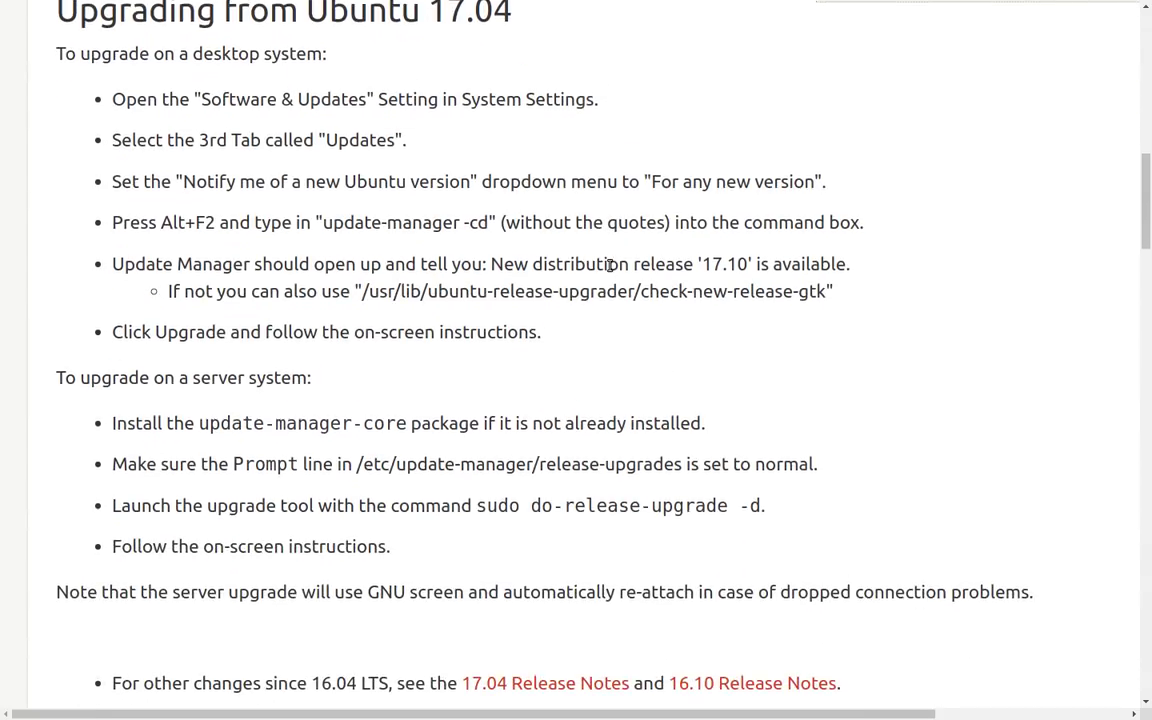
pyautogui.scroll(-2, 609, 265)
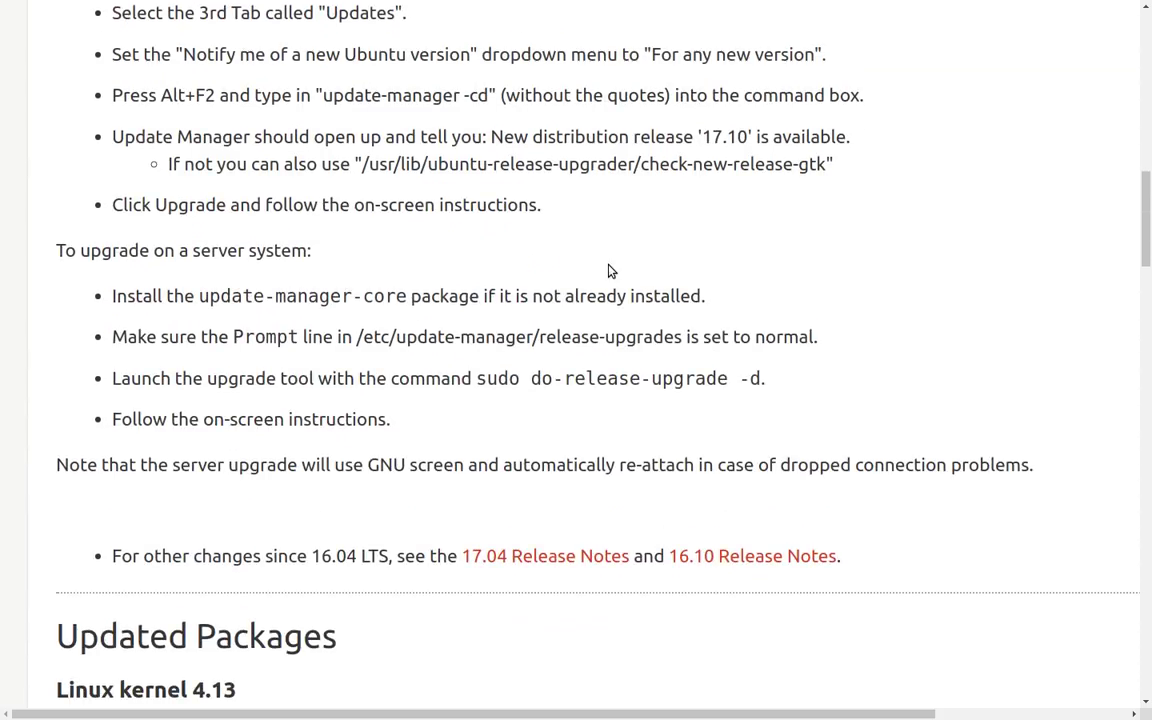
pyautogui.scroll(1, 608, 271)
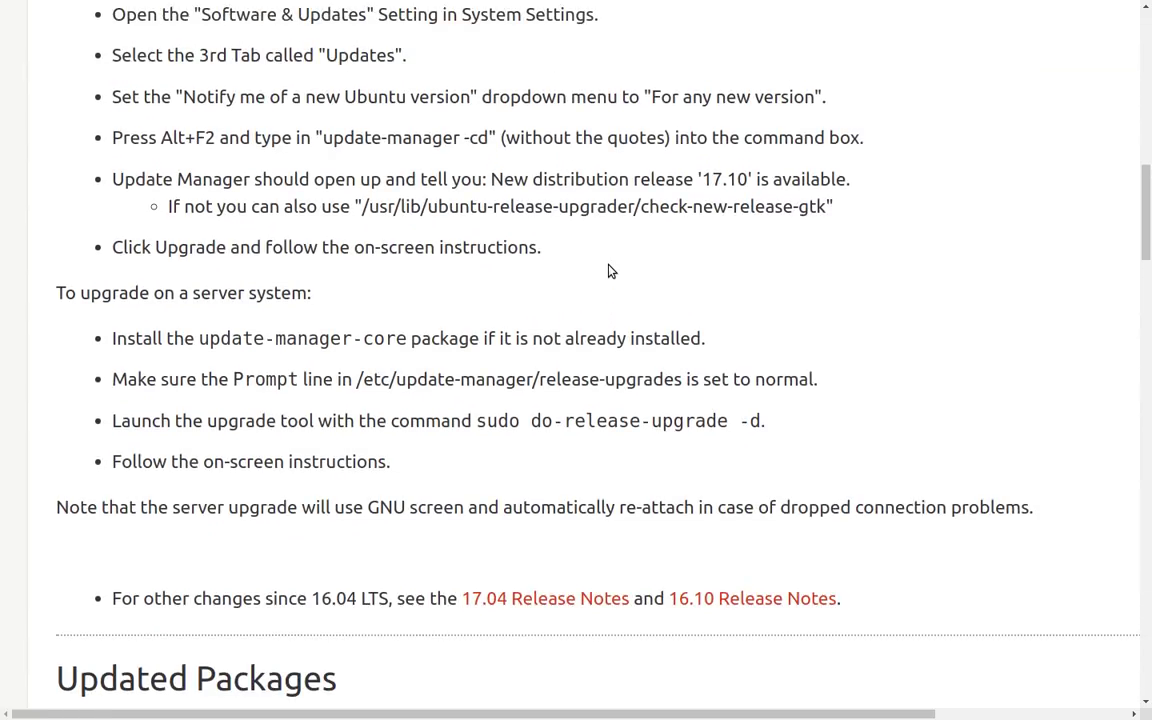
pyautogui.scroll(-3, 610, 270)
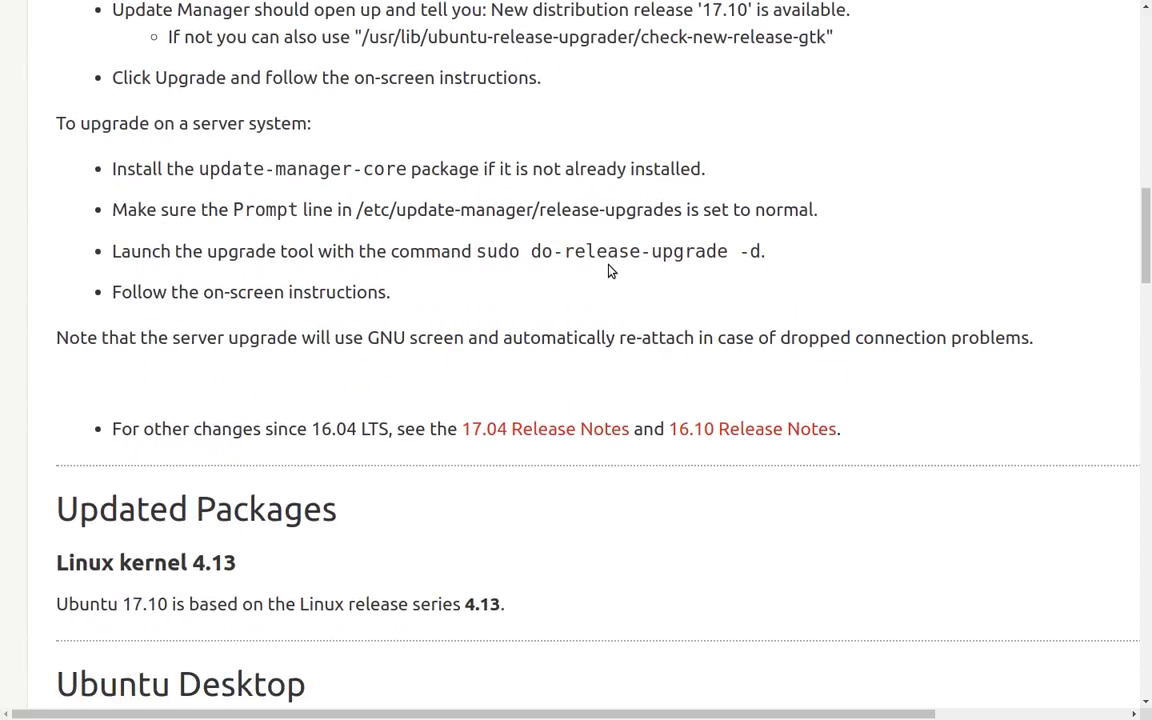
pyautogui.scroll(-1, 610, 270)
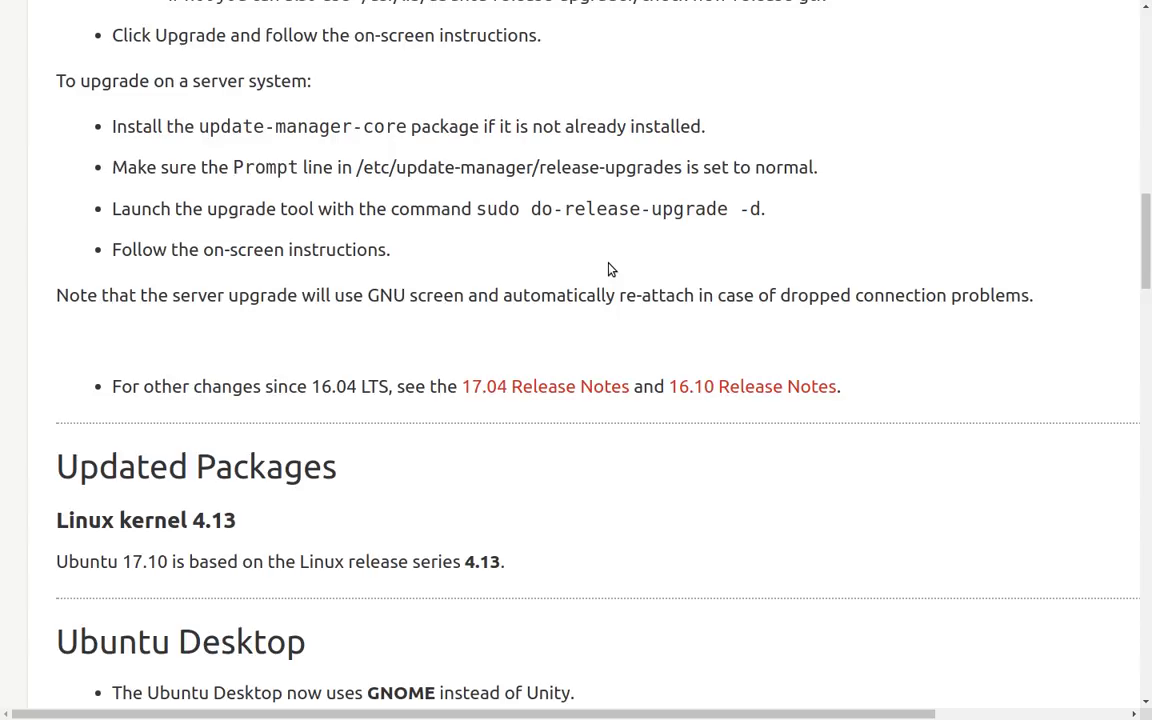
# - Read the Updated Packages and Ubuntu Desktop sections of the release notes, down to the start of Ubuntu Server
pyautogui.scroll(-3, 609, 269)
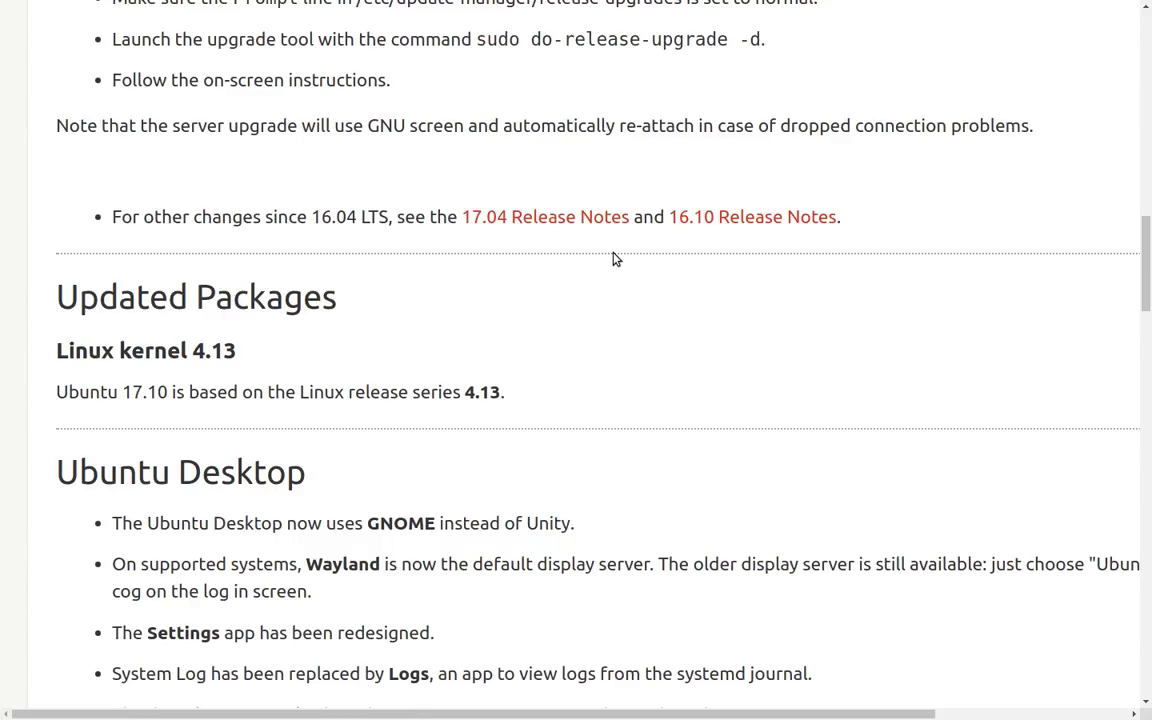
pyautogui.scroll(-2, 615, 259)
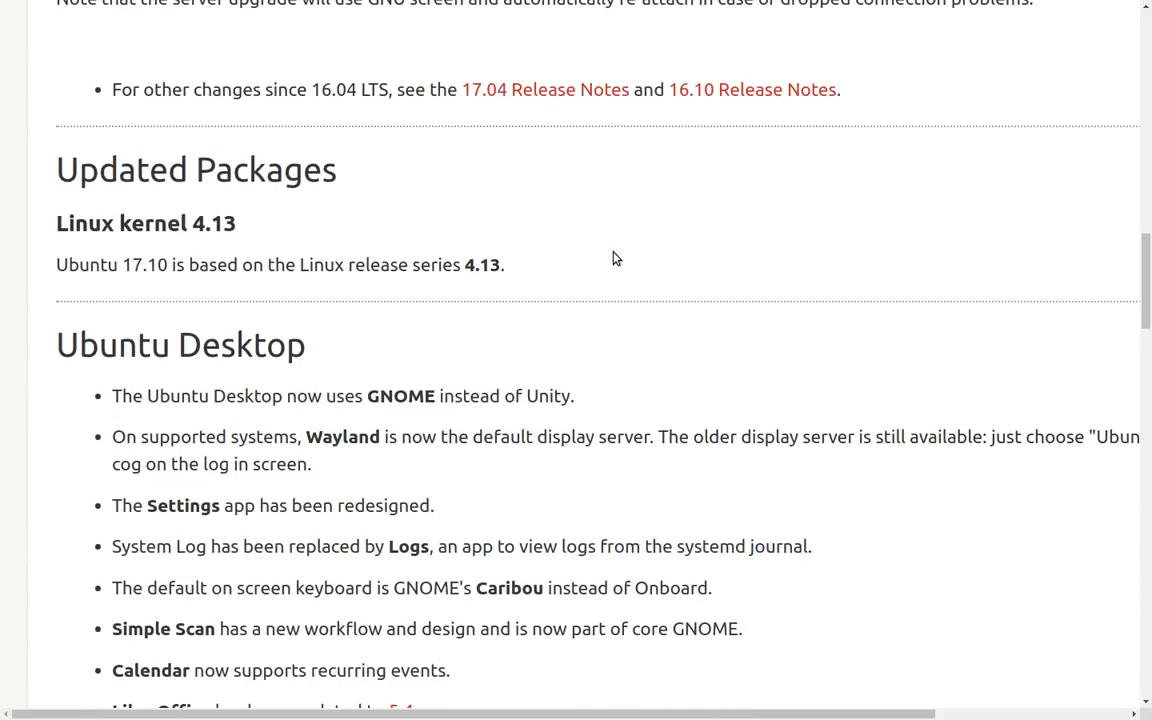
pyautogui.scroll(-2, 615, 259)
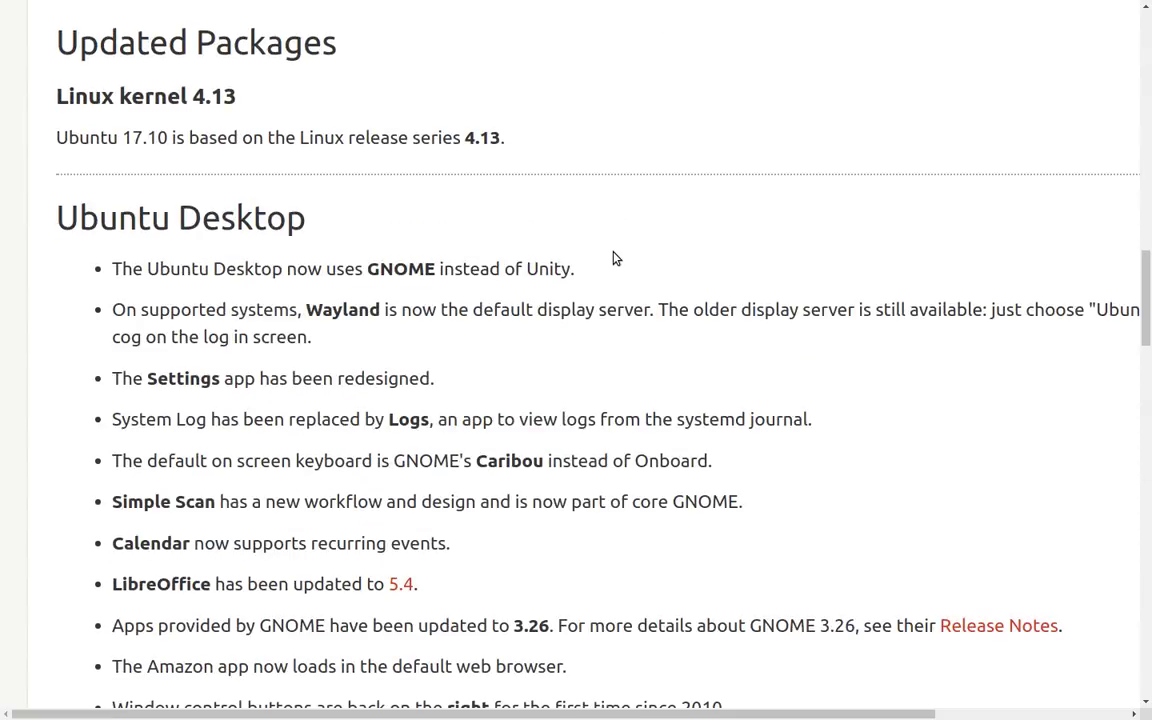
pyautogui.scroll(-2, 615, 259)
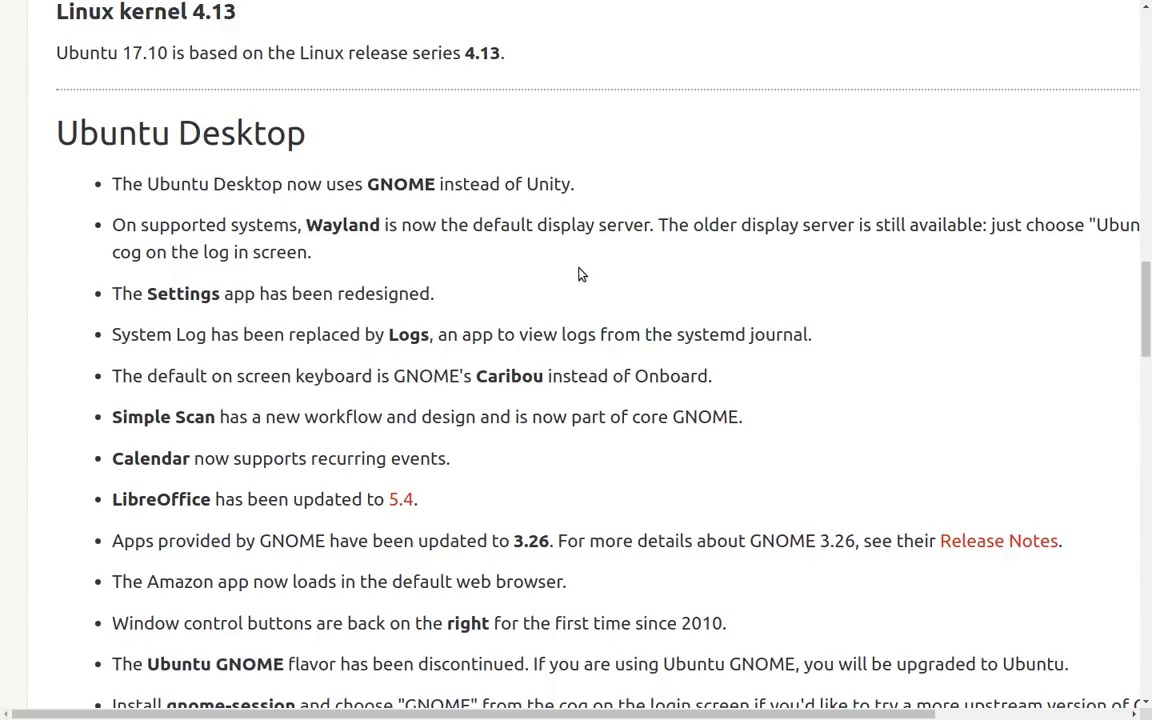
pyautogui.scroll(-1, 581, 273)
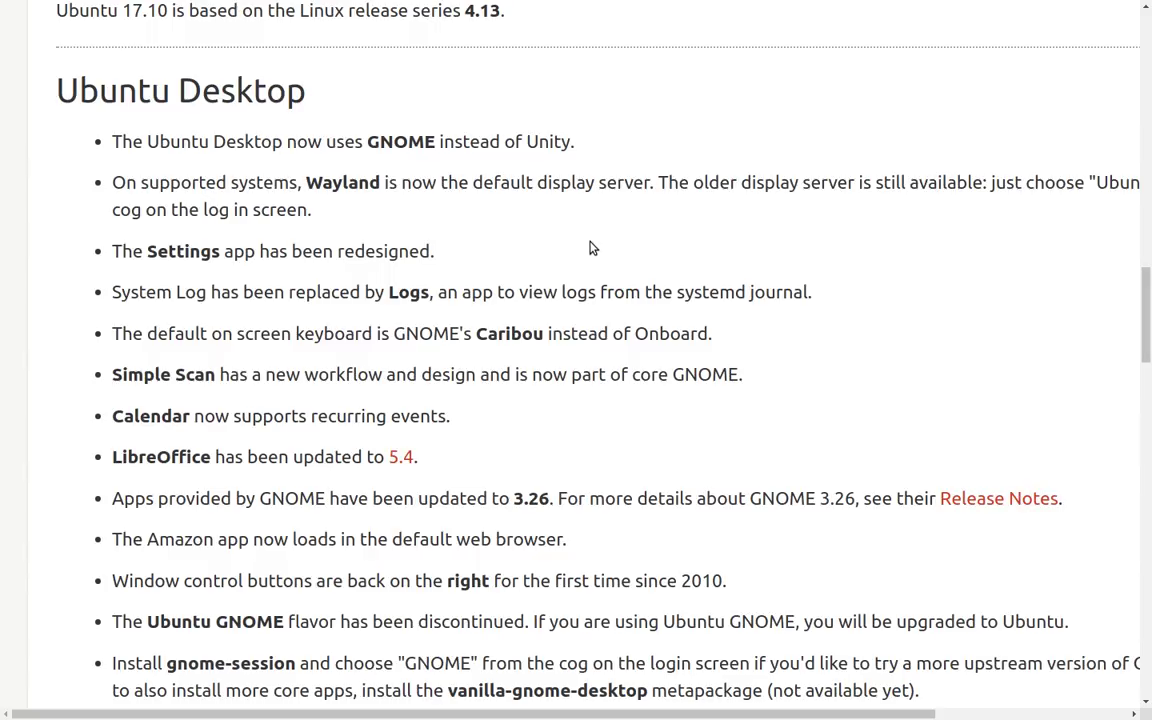
pyautogui.scroll(-1, 590, 248)
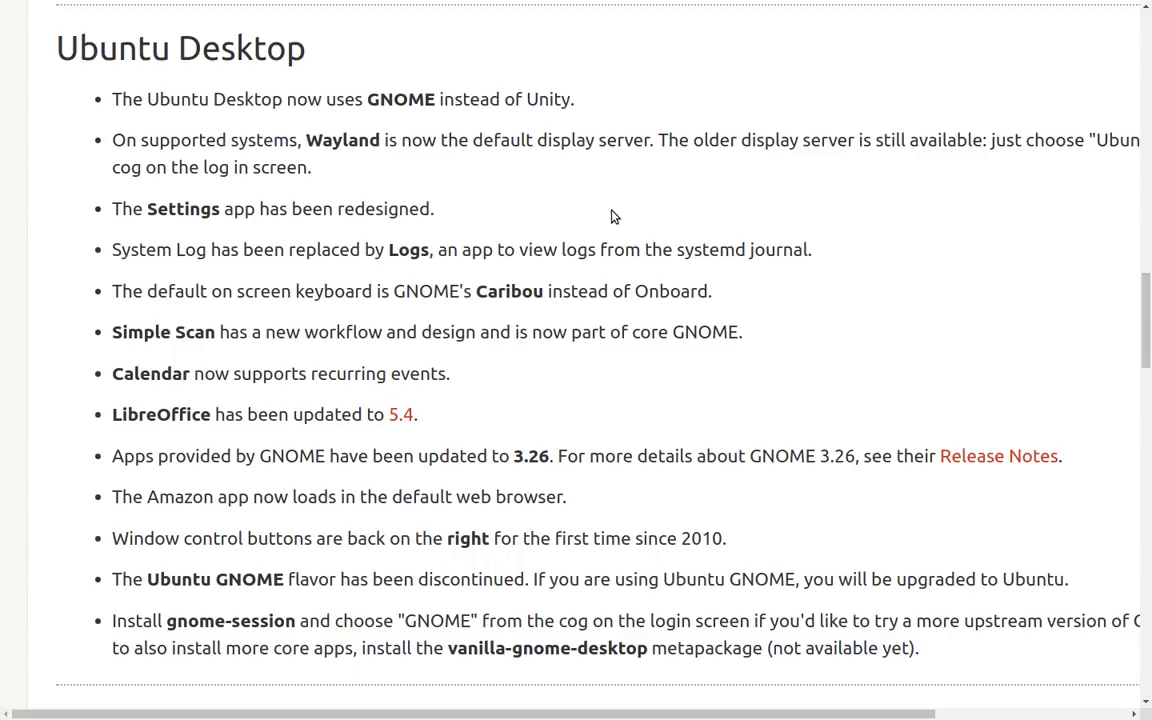
pyautogui.scroll(-1, 613, 217)
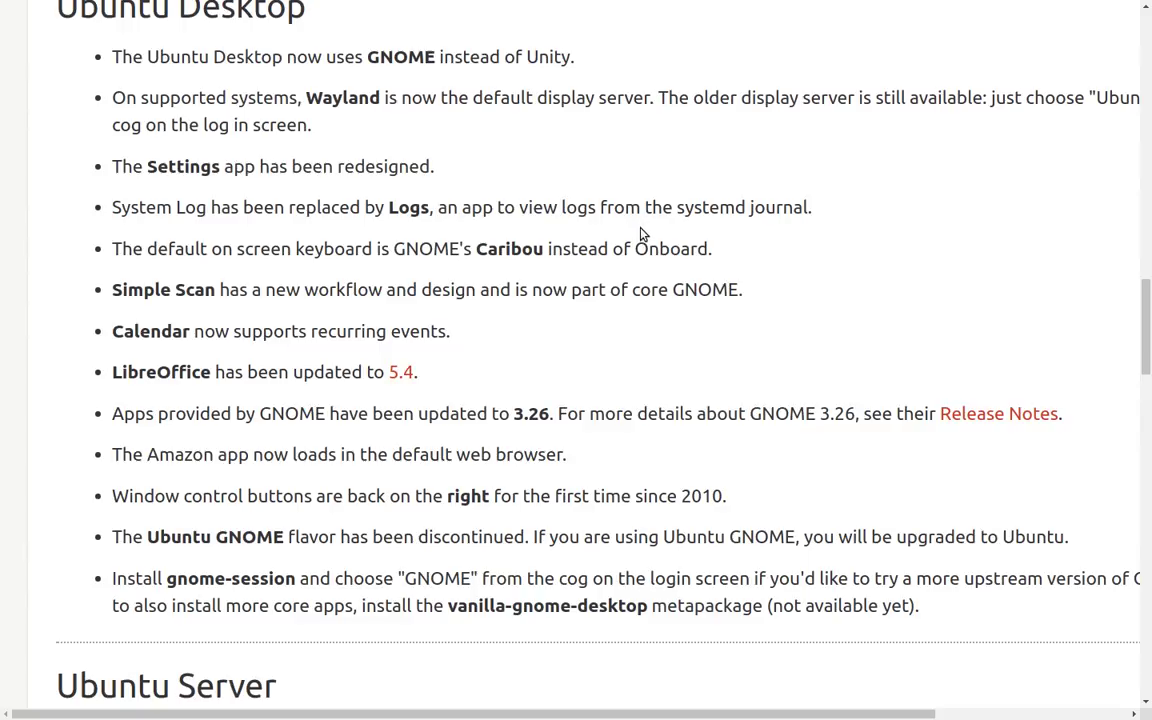
pyautogui.scroll(-1, 643, 233)
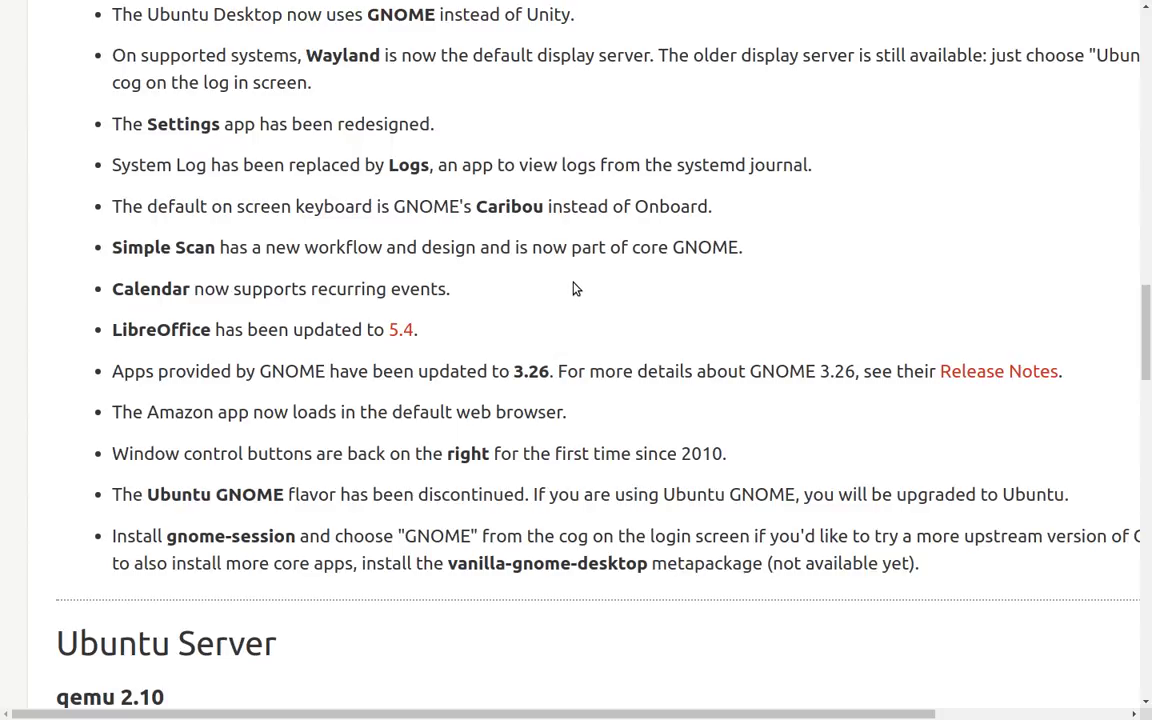
pyautogui.scroll(-1, 575, 288)
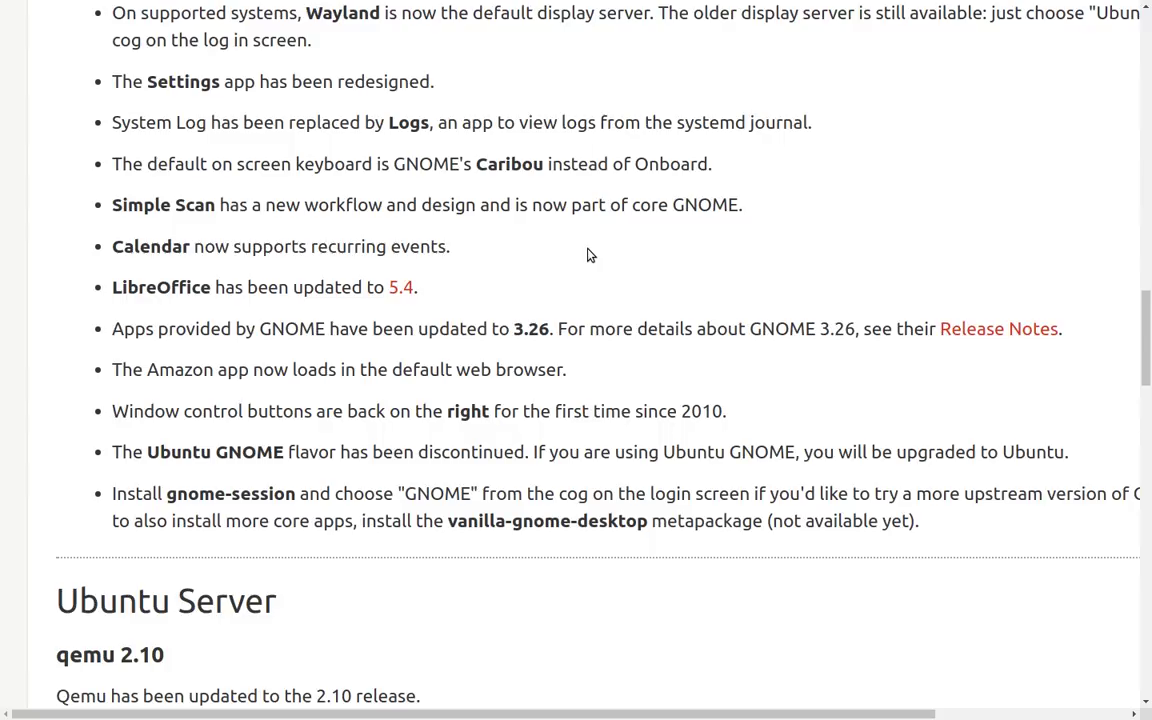
pyautogui.scroll(-1, 588, 255)
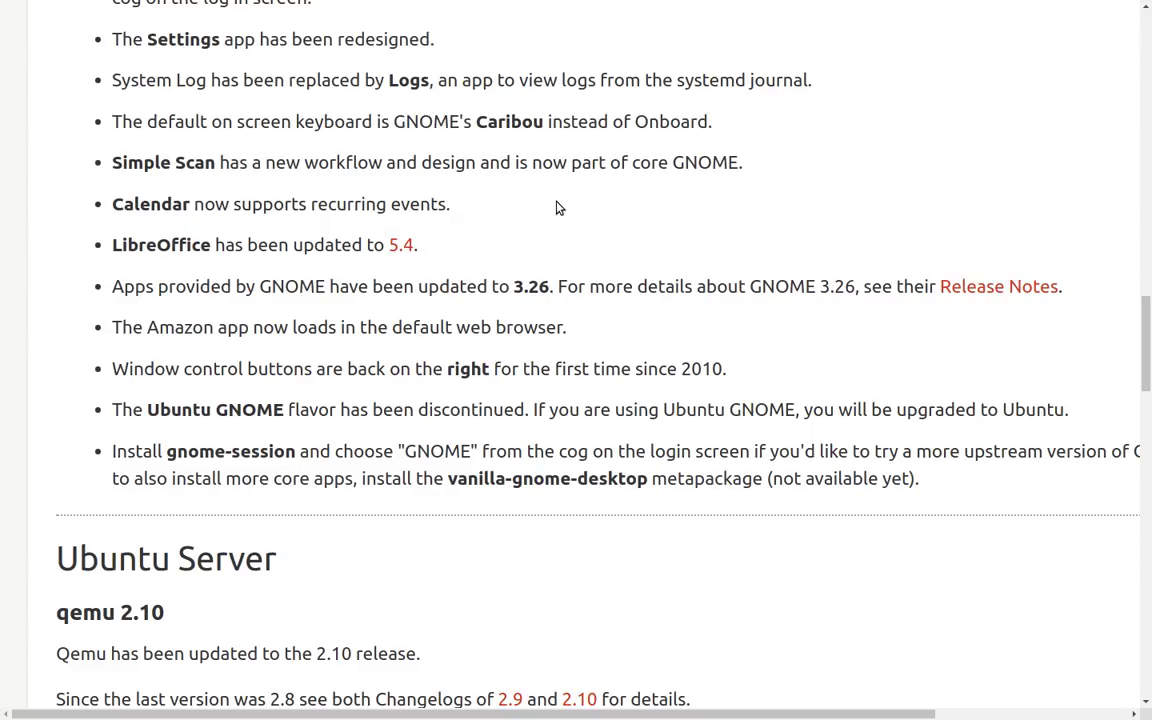
pyautogui.scroll(-1, 559, 208)
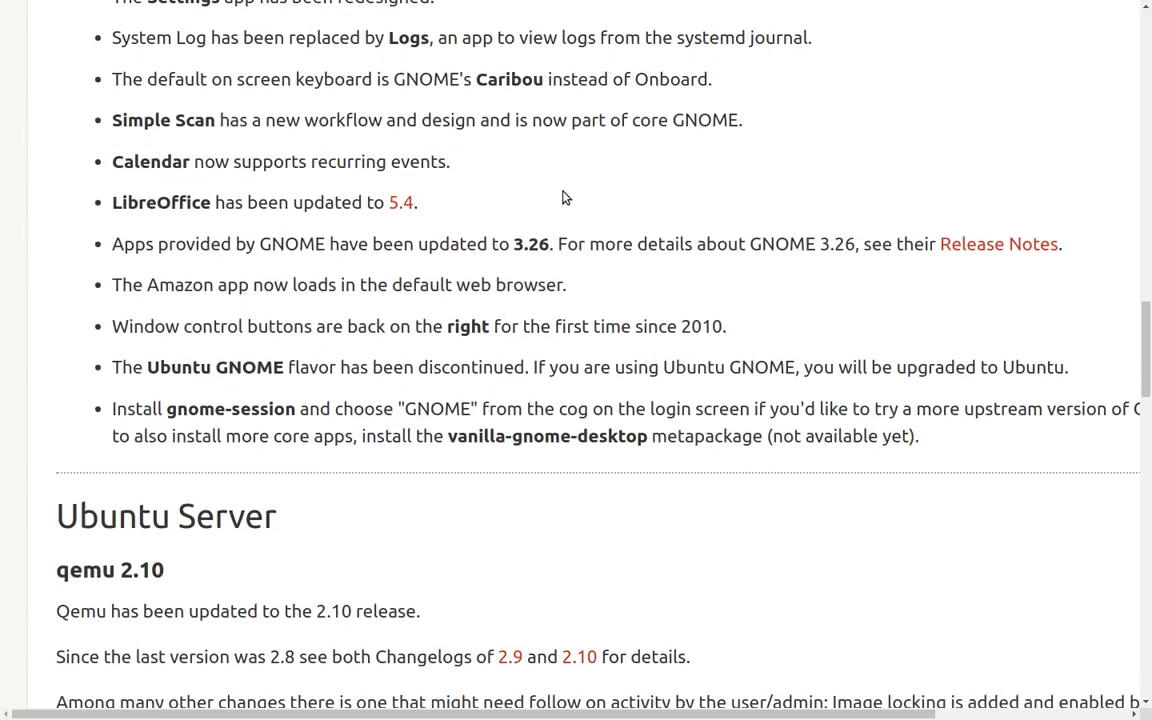
pyautogui.scroll(-1, 563, 198)
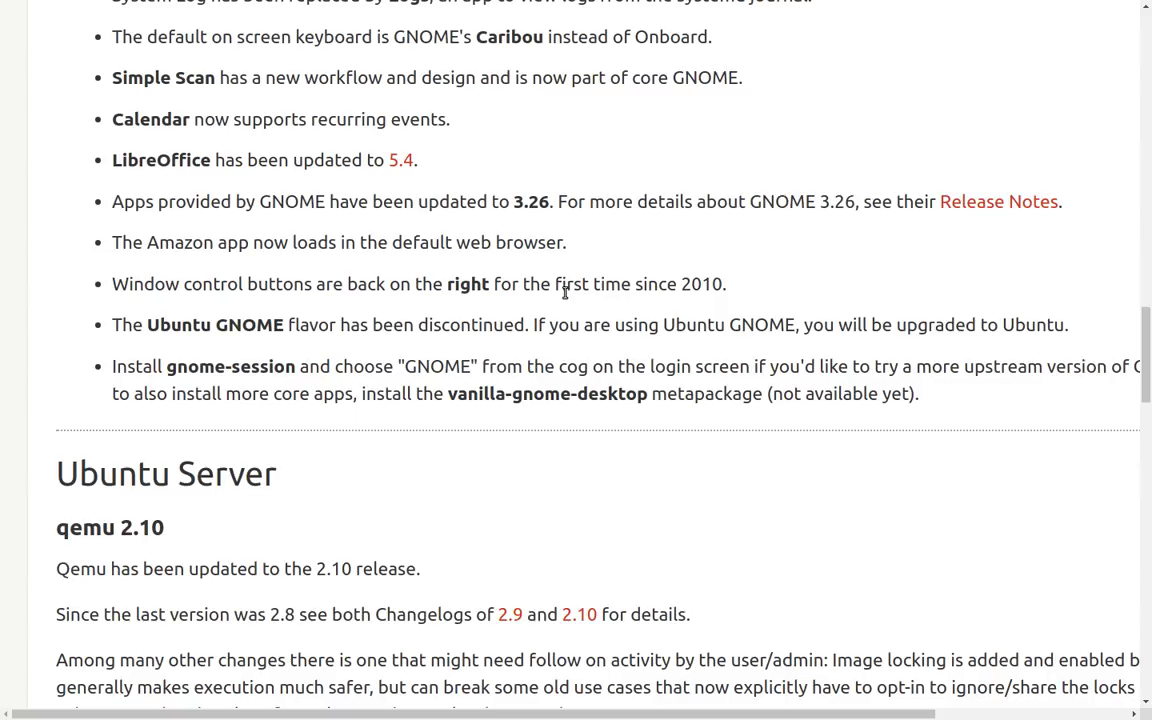
pyautogui.scroll(-1, 565, 291)
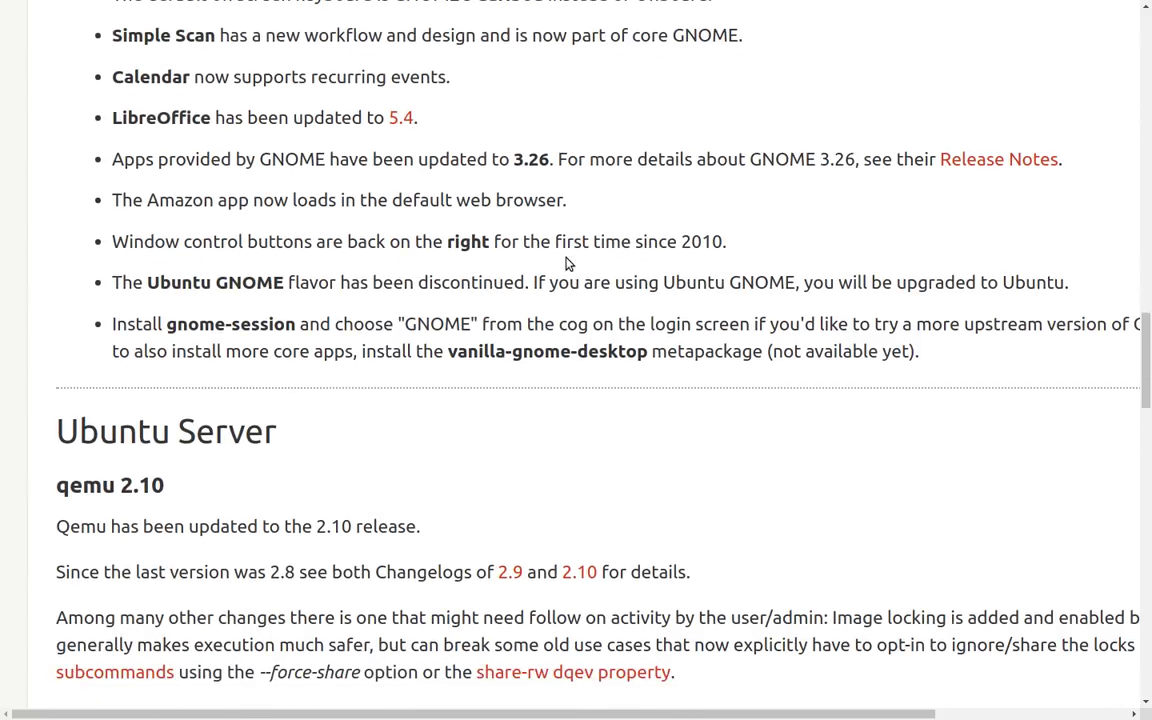
pyautogui.scroll(-1, 566, 263)
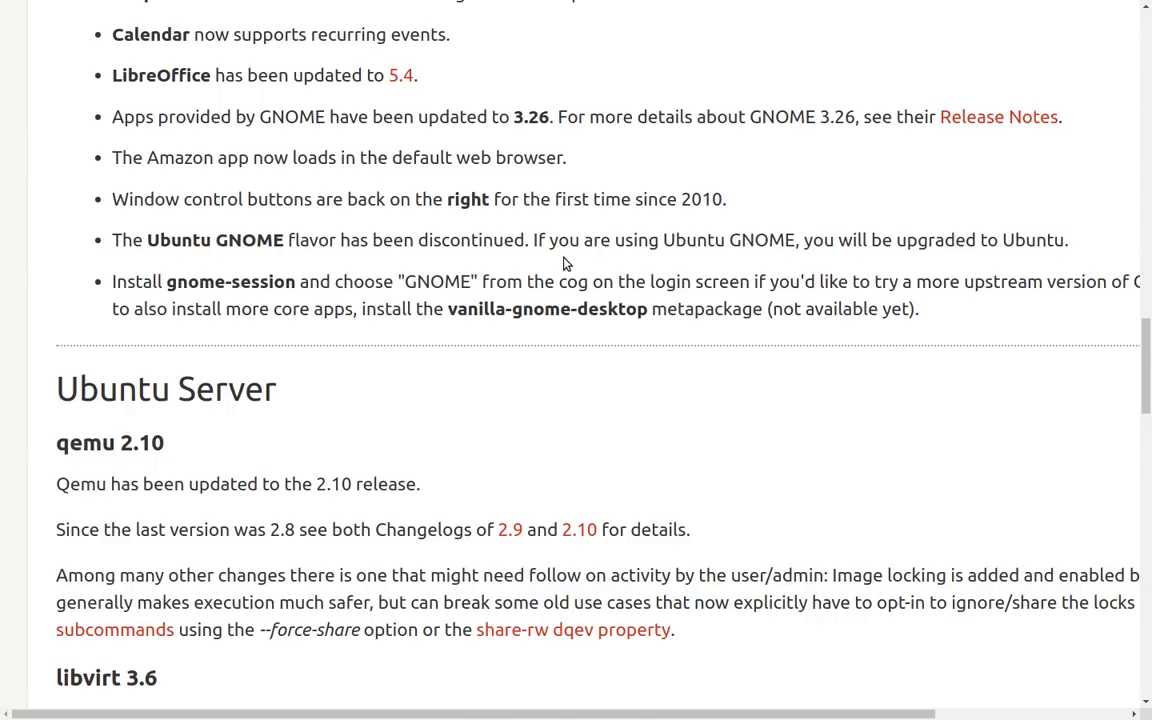
pyautogui.scroll(-1, 565, 263)
pyautogui.scroll(-1, 565, 260)
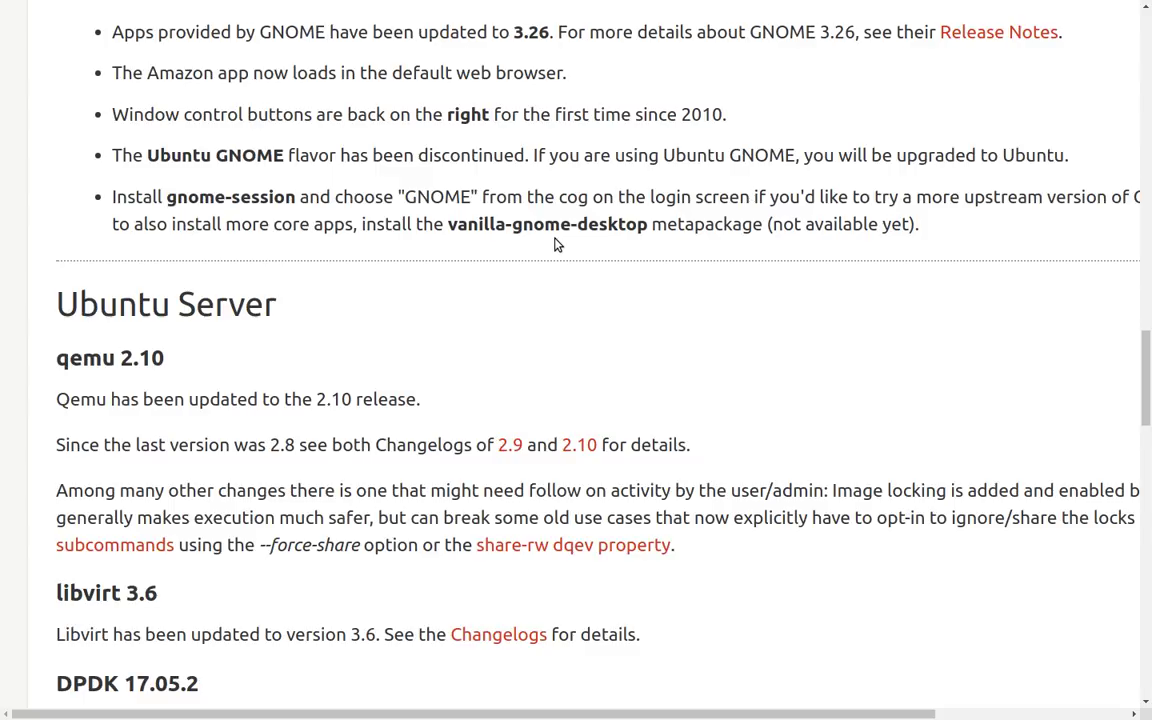
pyautogui.scroll(-1, 557, 244)
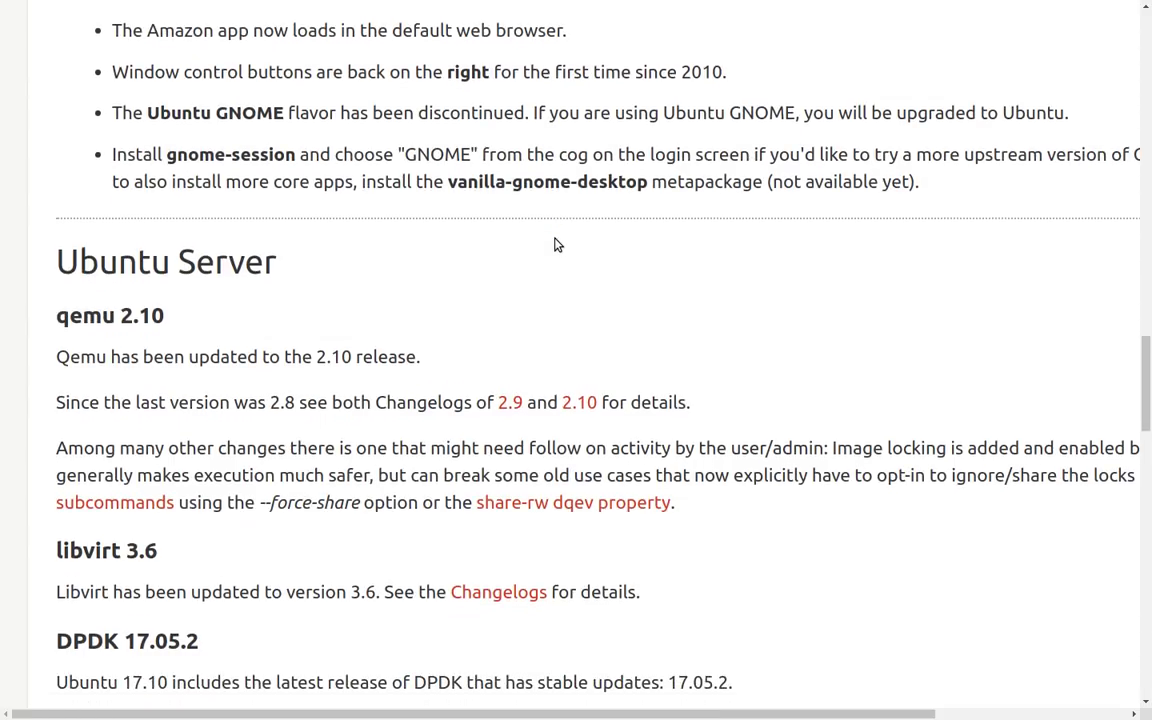
pyautogui.scroll(-1, 557, 244)
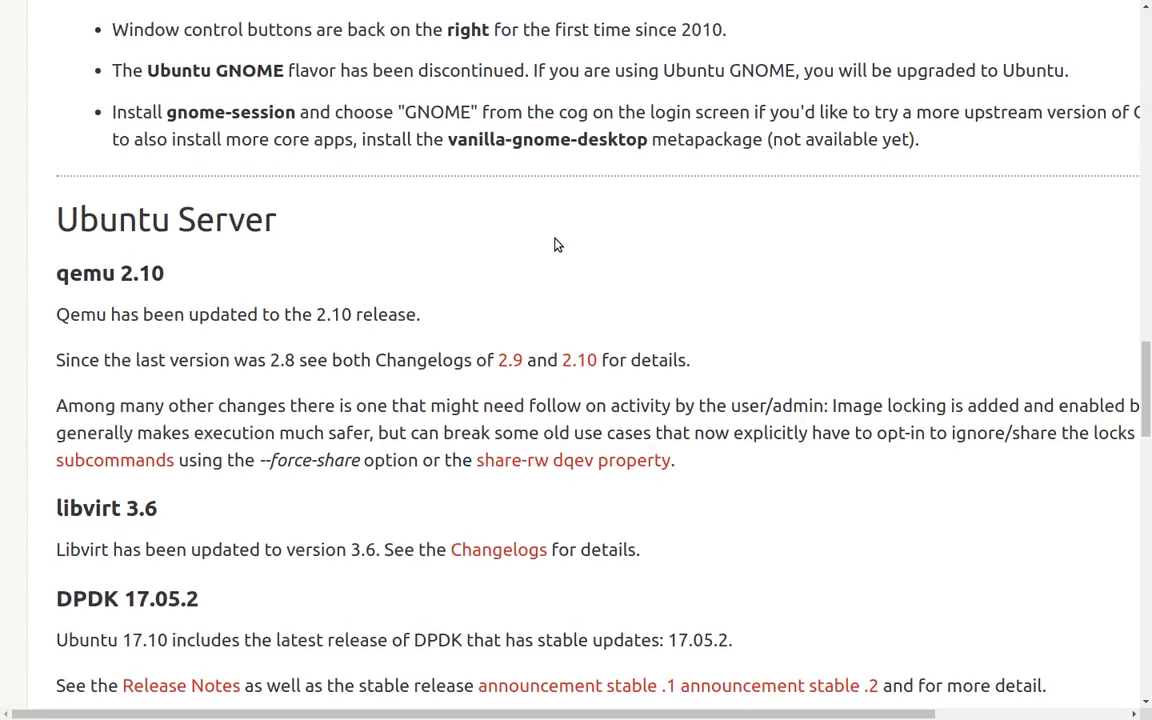
# - Go back up to the server upgrade instructions in the release notes and switch to the terminal running htop
pyautogui.scroll(20, 557, 244)
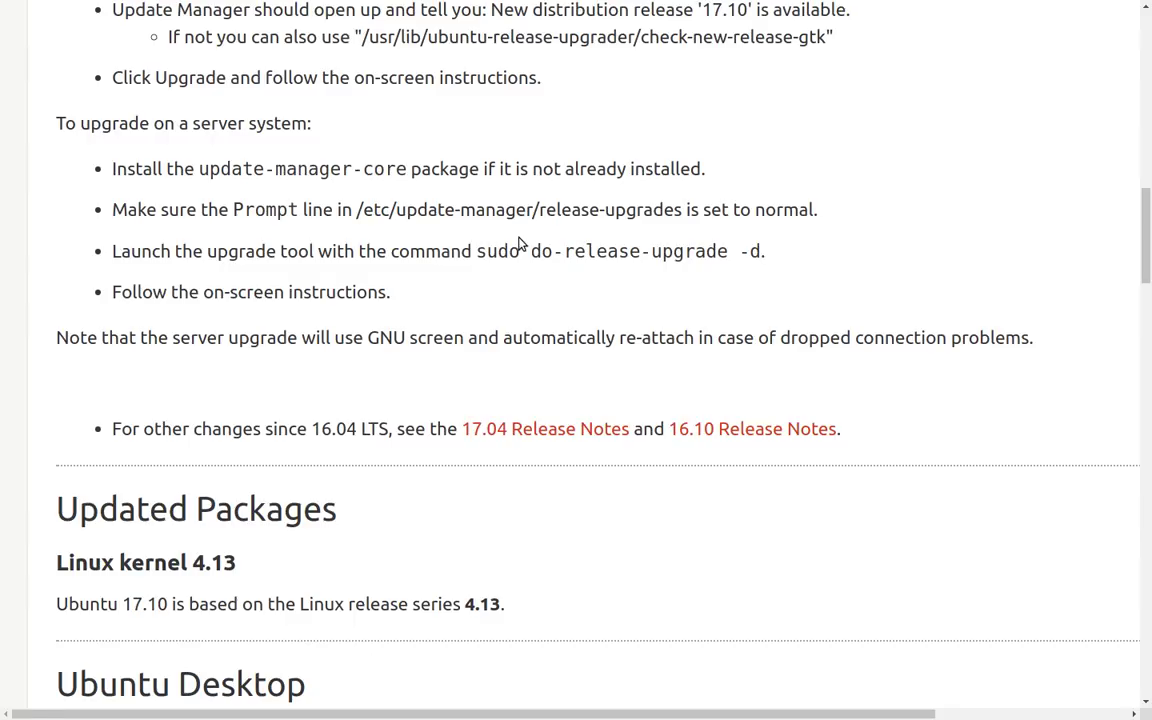
pyautogui.hotkey('alt', 'Tab')
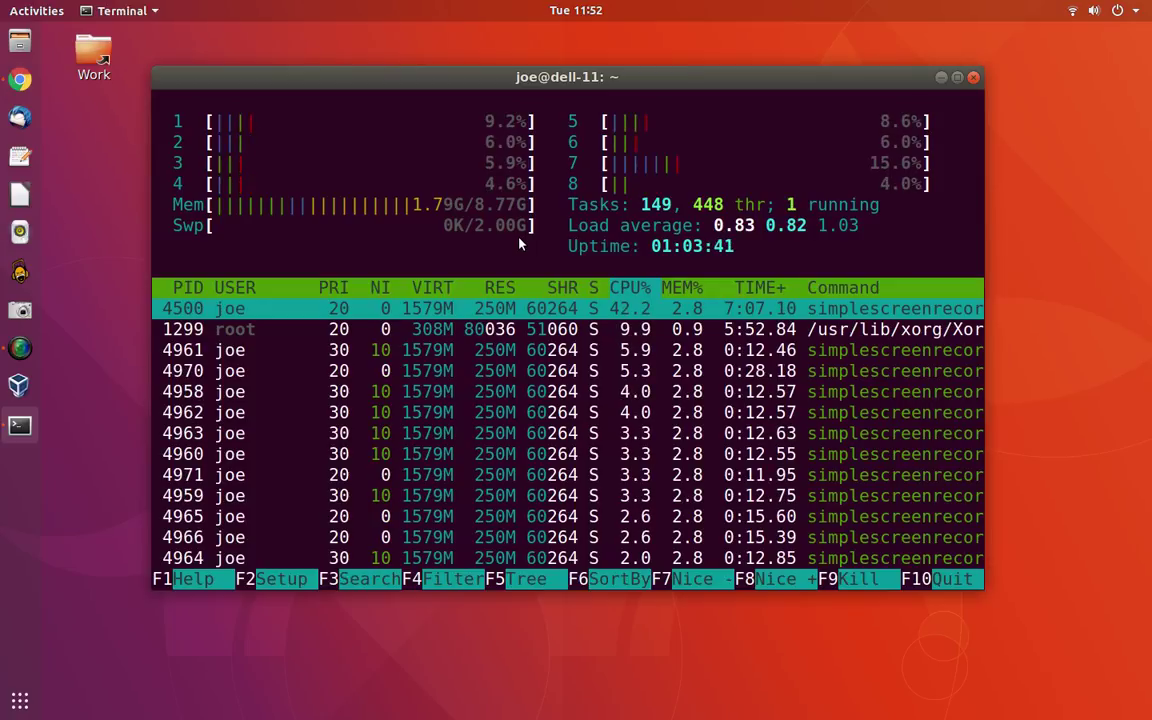
# - Close the terminal running htop, ending its process, and open the system Settings
pyautogui.click(973, 77)
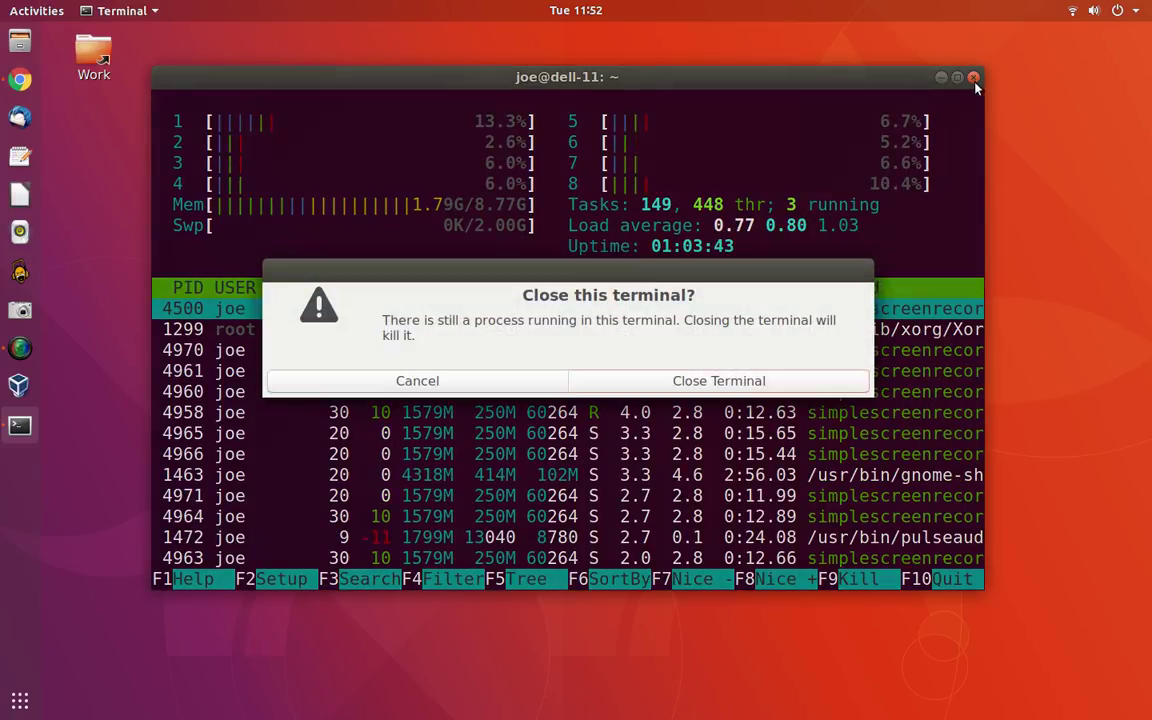
pyautogui.click(764, 389)
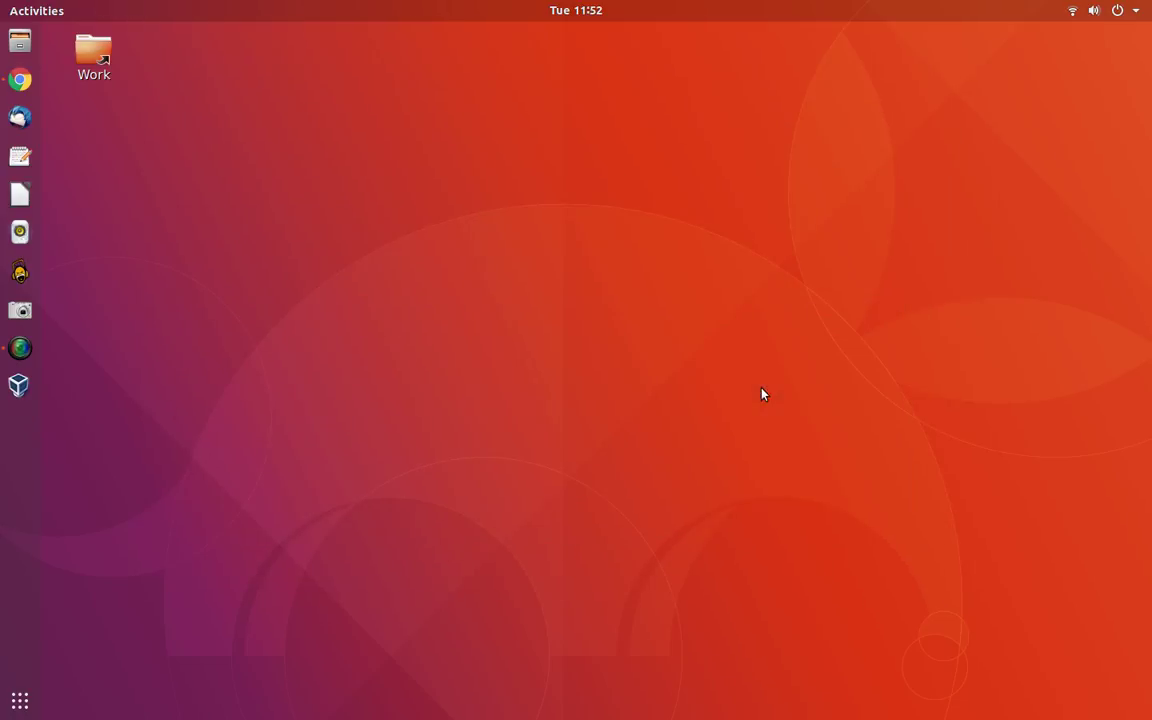
pyautogui.click(1143, 10)
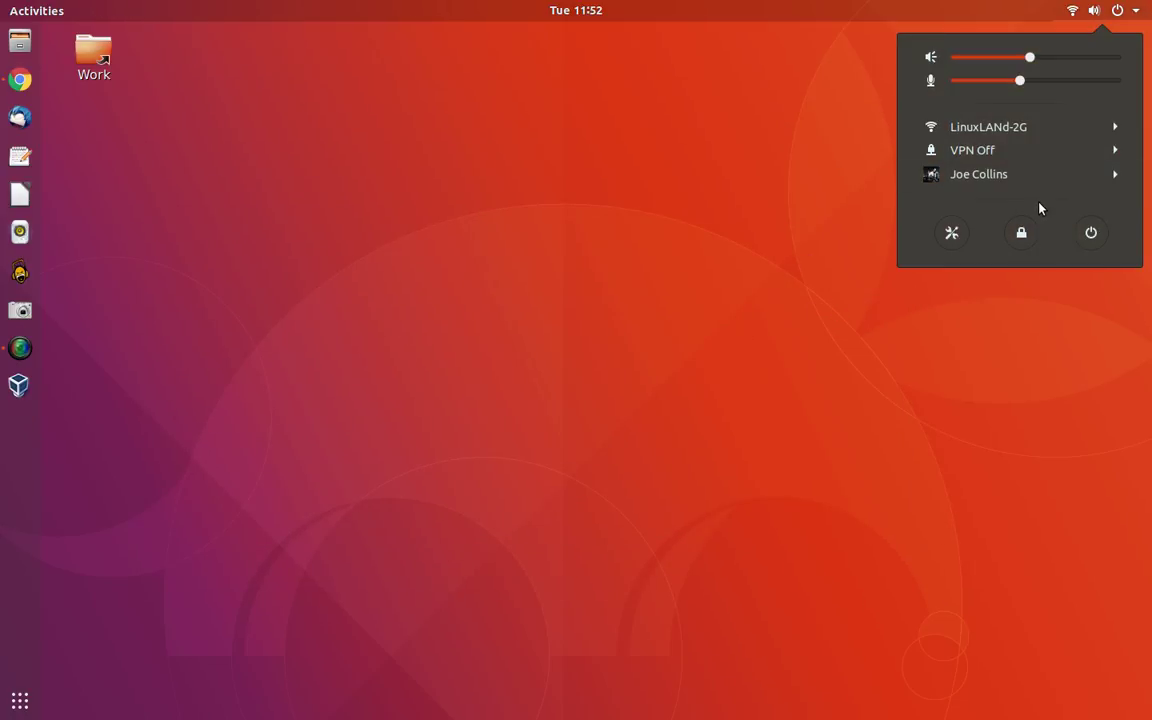
pyautogui.click(952, 232)
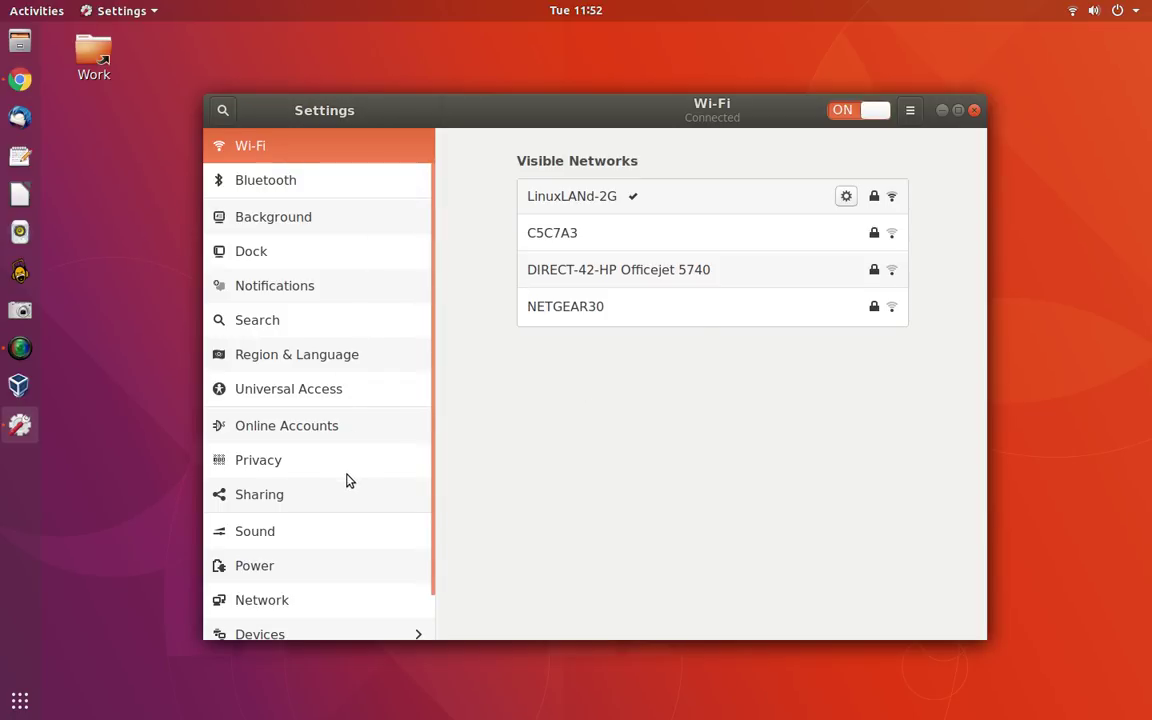
# - View the About, Default Applications and Users pages in the Details section of Settings
pyautogui.scroll(-1, 358, 460)
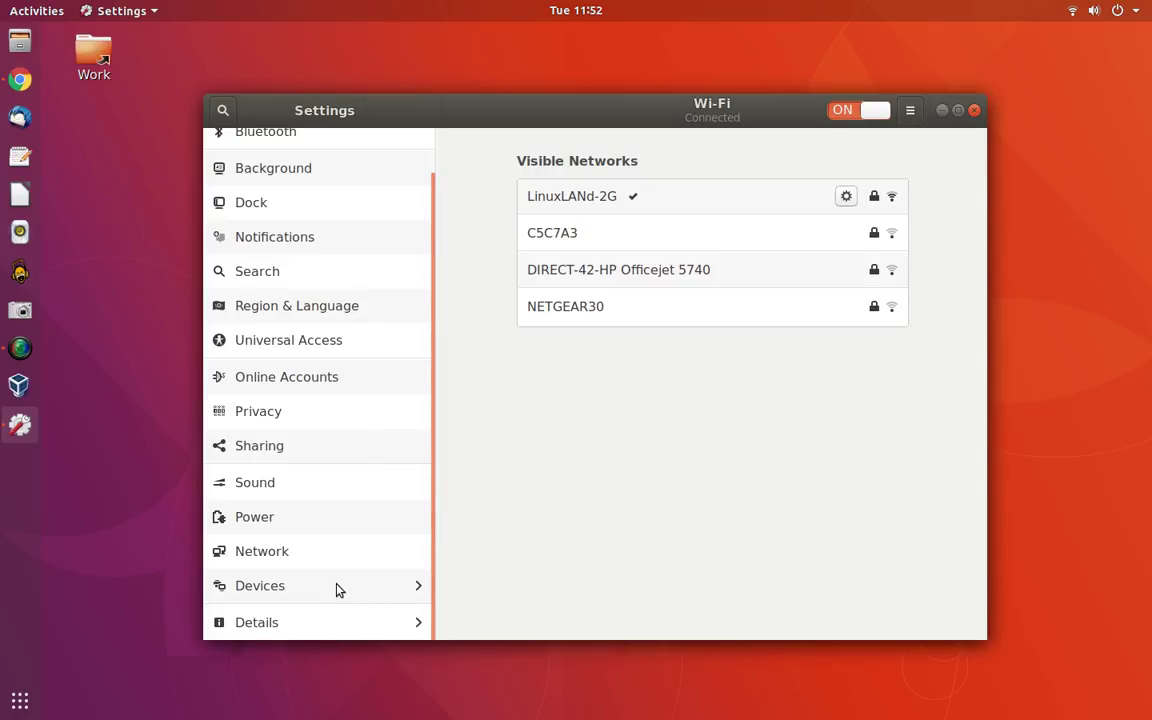
pyautogui.click(314, 632)
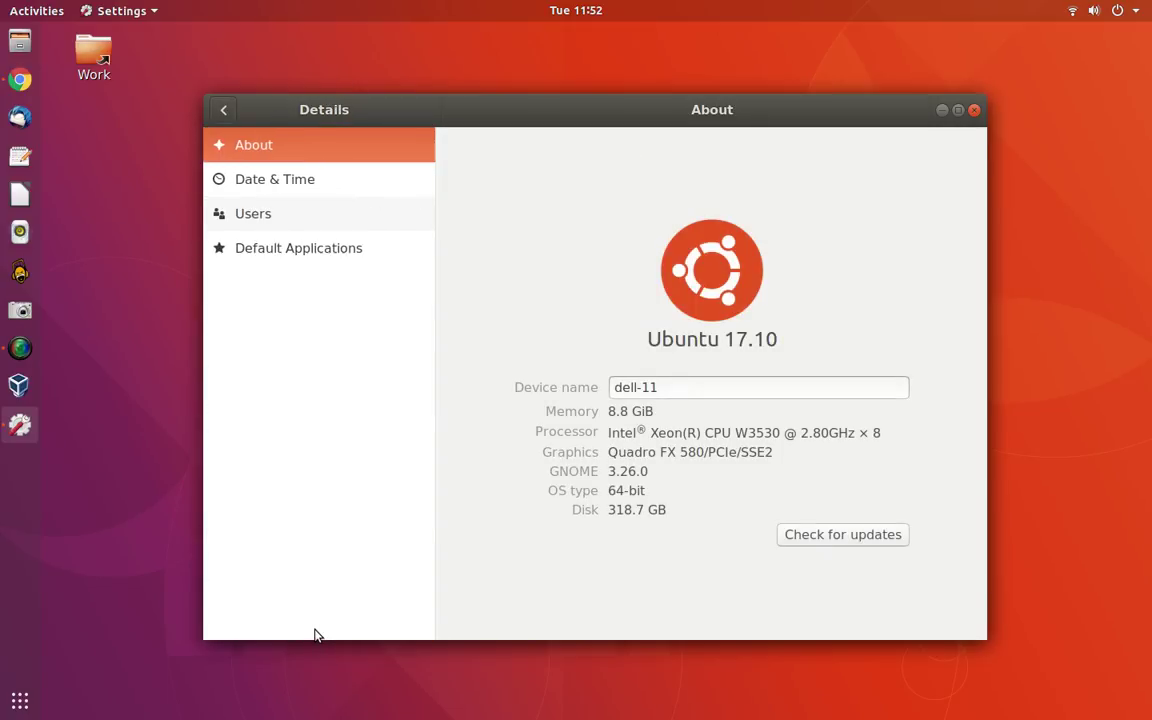
pyautogui.click(345, 256)
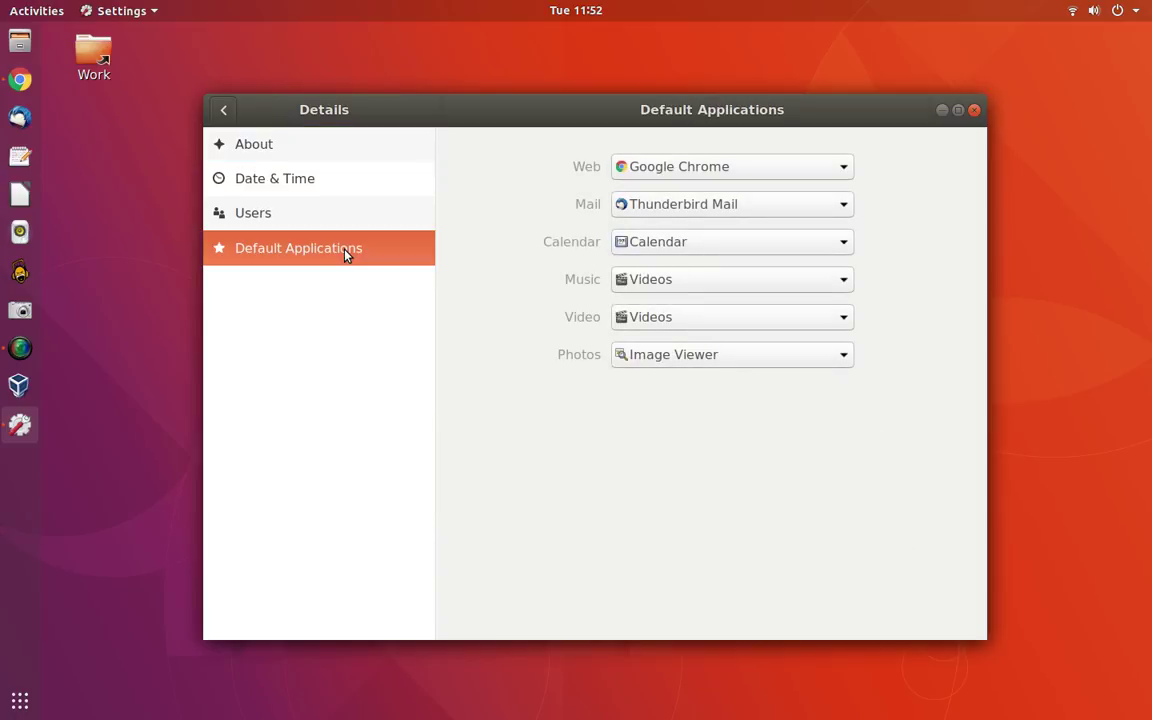
pyautogui.click(334, 209)
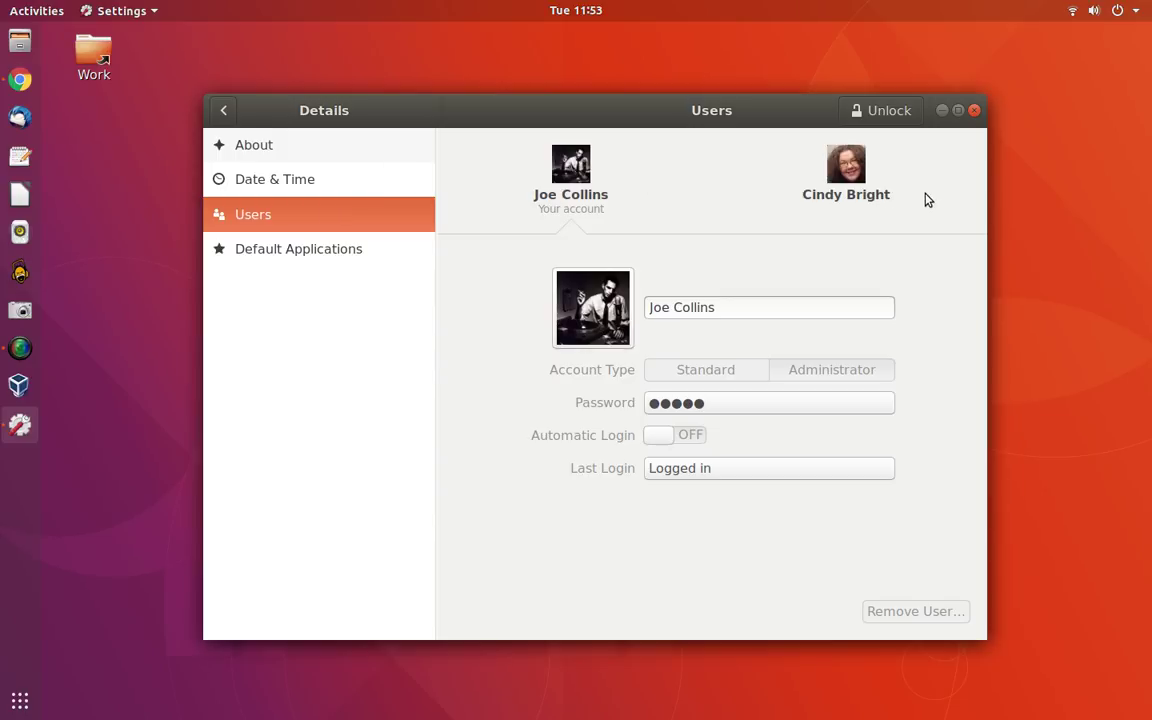
# - Try to unlock the Users settings by authenticating with the account password
pyautogui.click(907, 116)
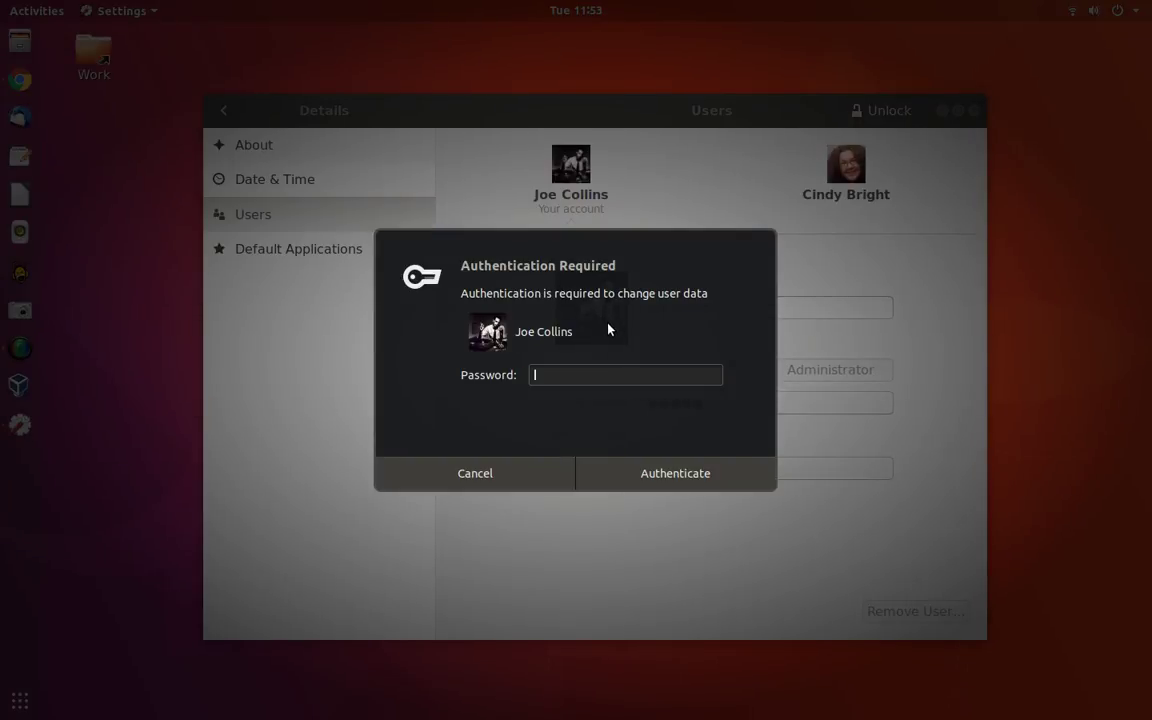
pyautogui.write('*******')
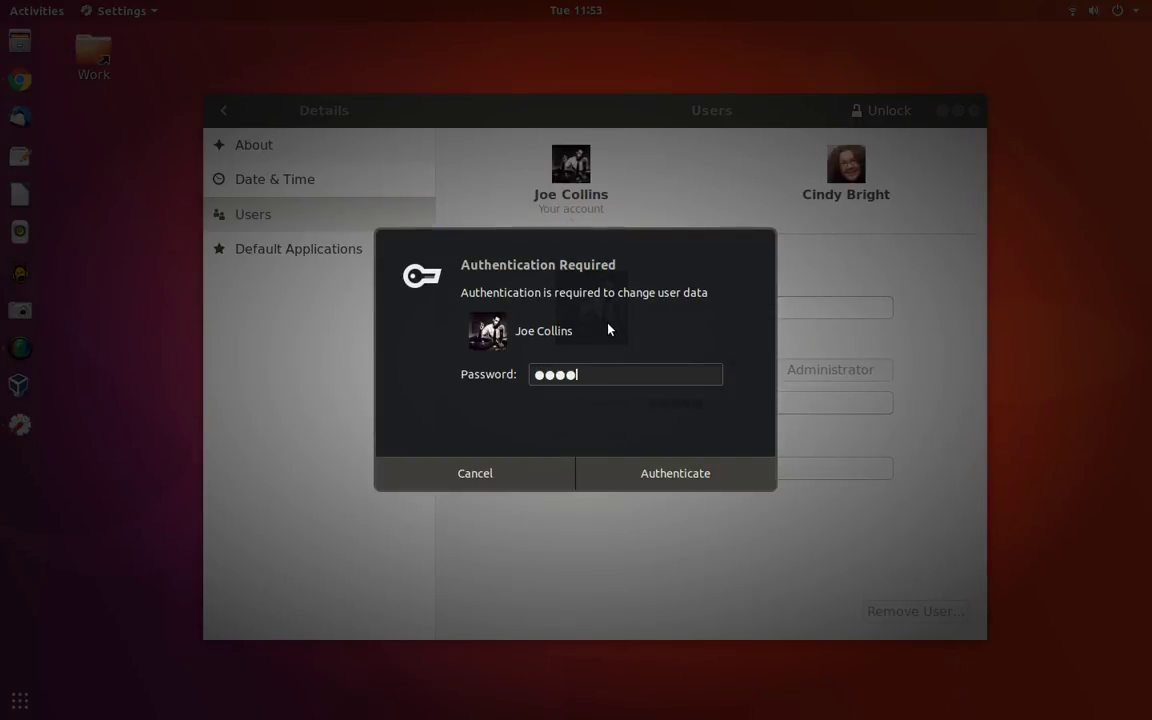
pyautogui.write('*')
pyautogui.press('Return')
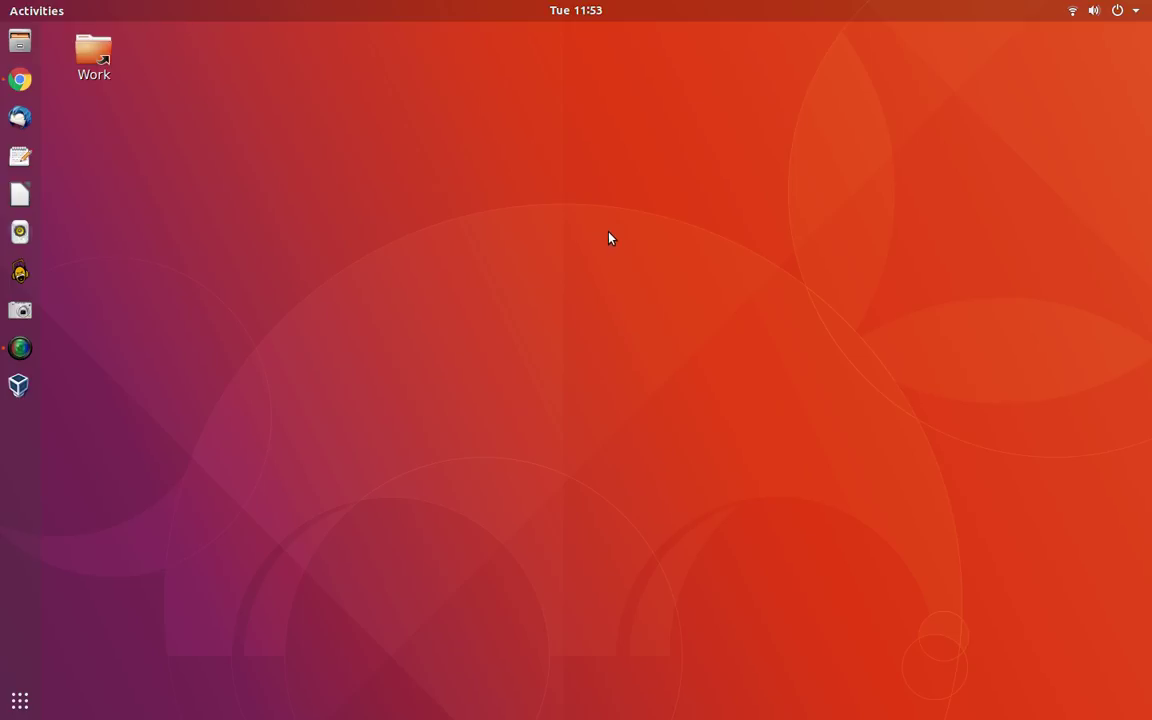
# - Reopen the system Settings and look through the Dock, Search and Notifications pages
pyautogui.click(1149, 5)
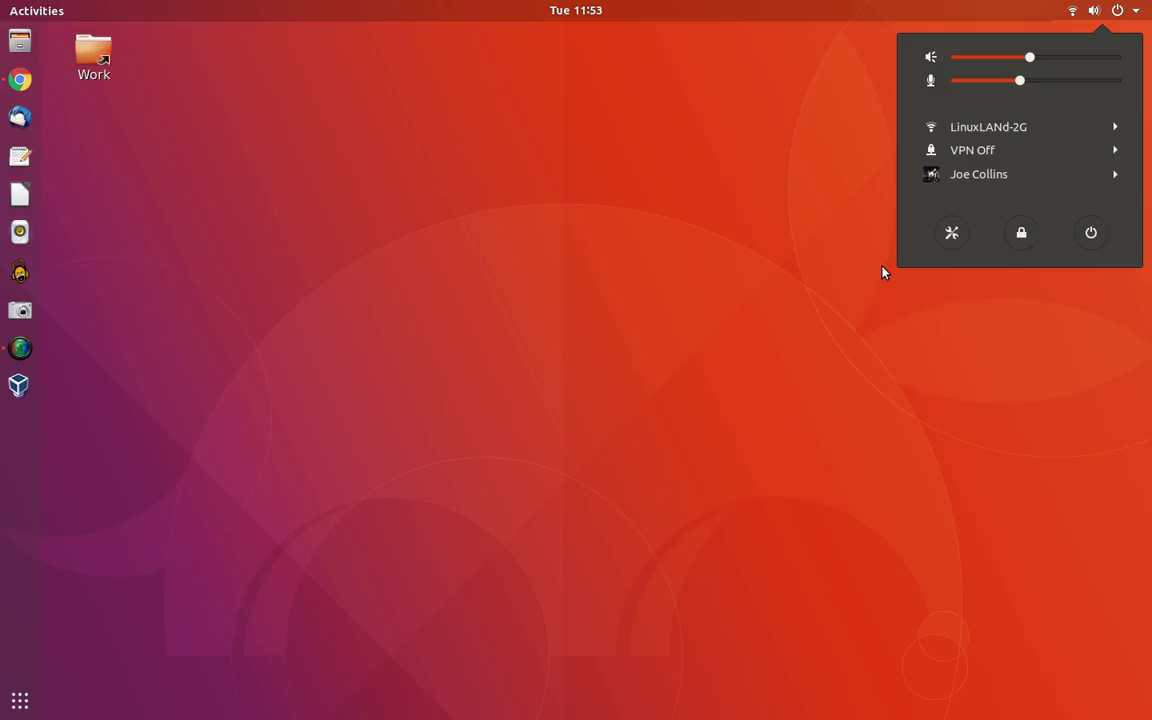
pyautogui.click(951, 240)
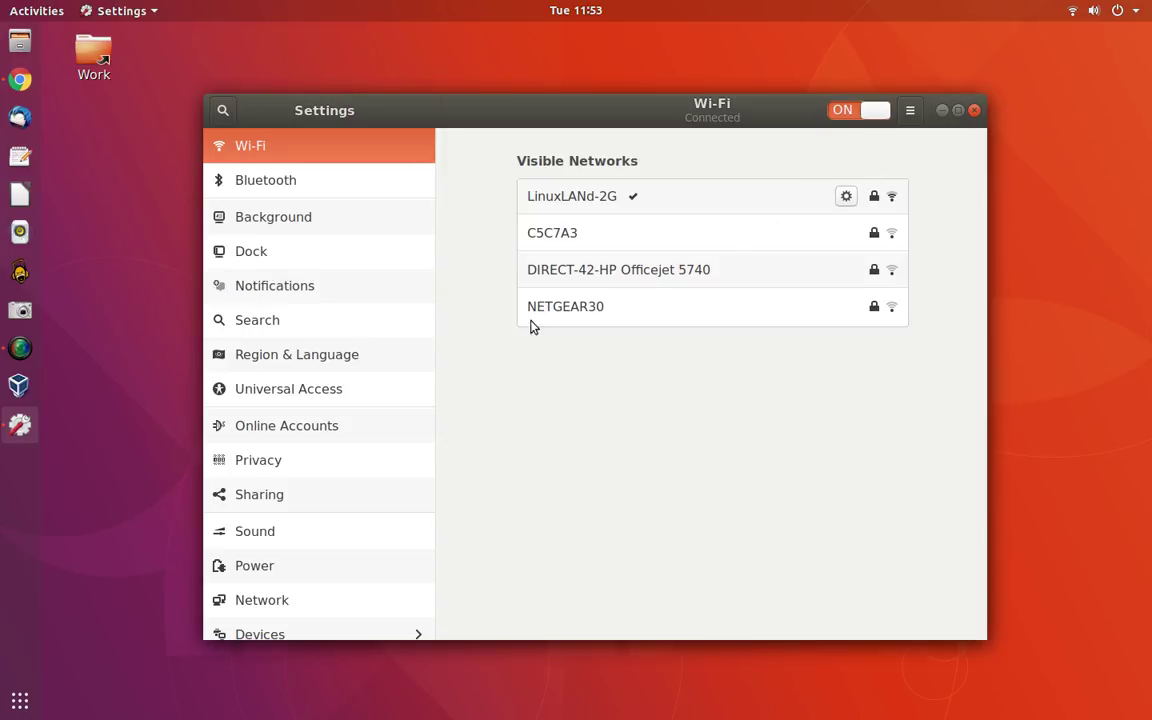
pyautogui.click(363, 250)
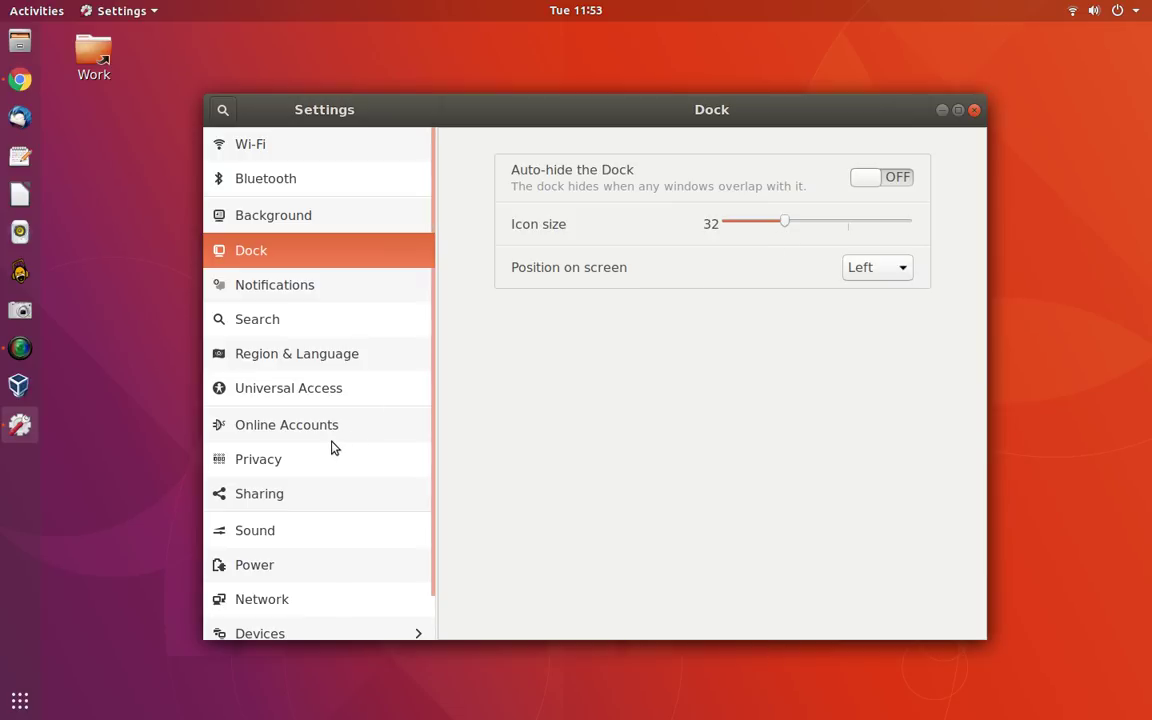
pyautogui.scroll(-1, 333, 447)
pyautogui.scroll(1, 337, 440)
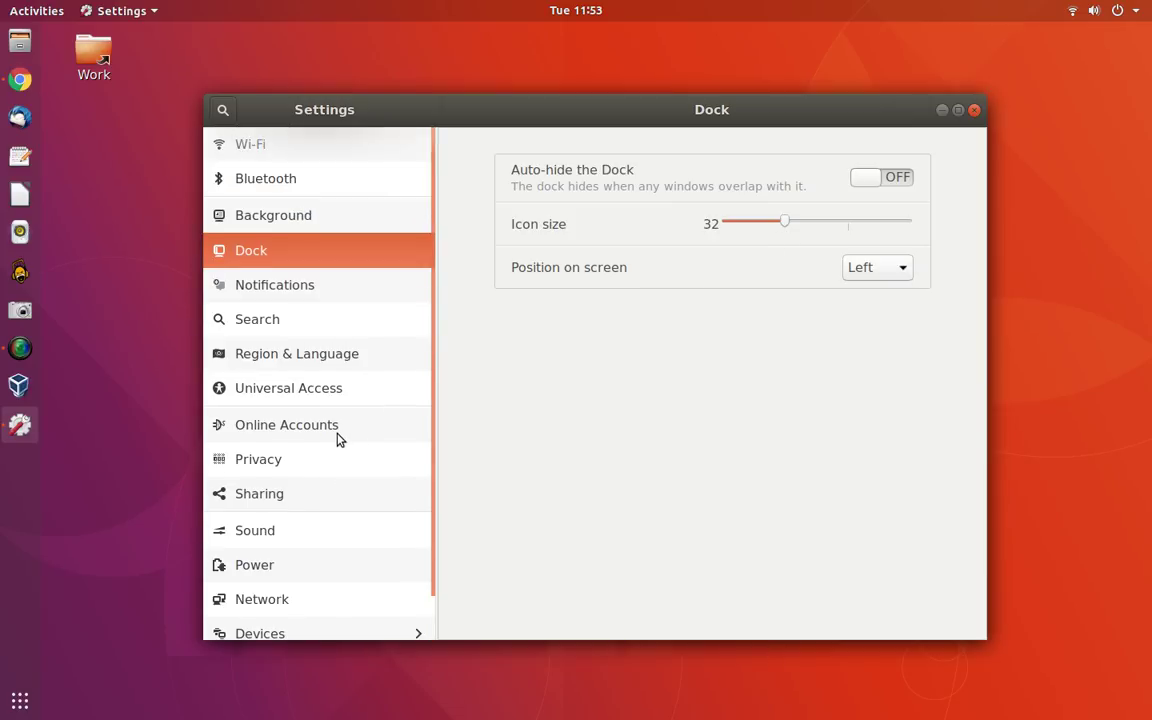
pyautogui.scroll(-1, 337, 440)
pyautogui.click(348, 278)
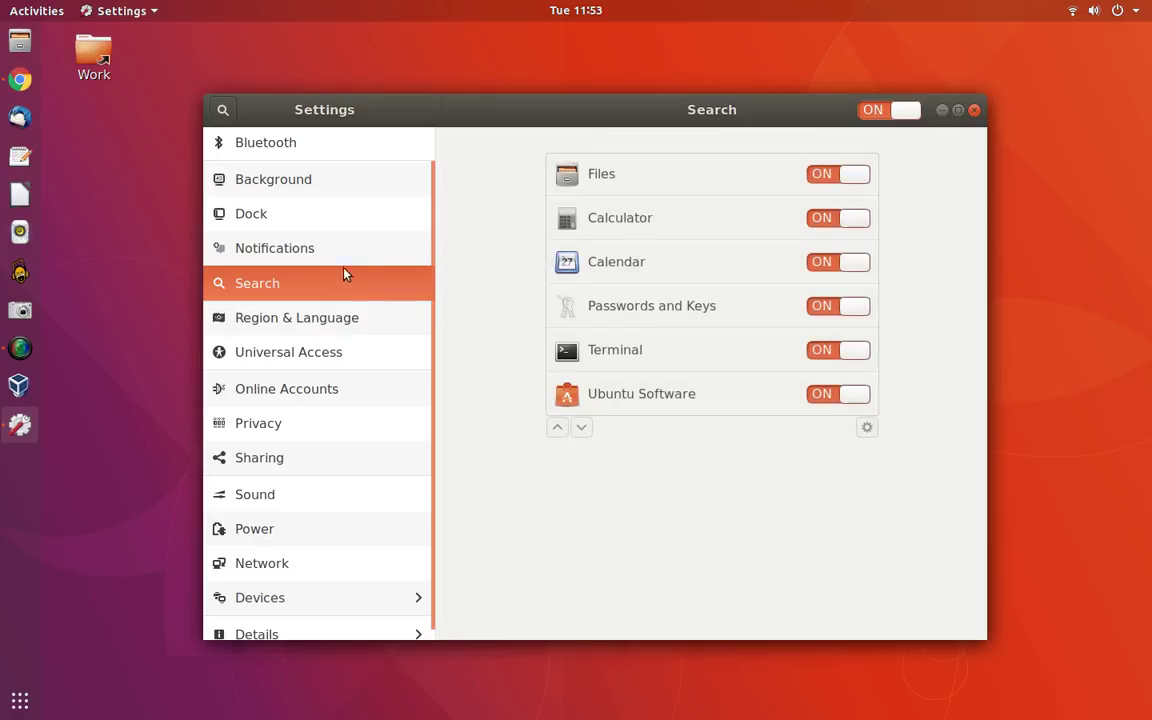
pyautogui.click(345, 254)
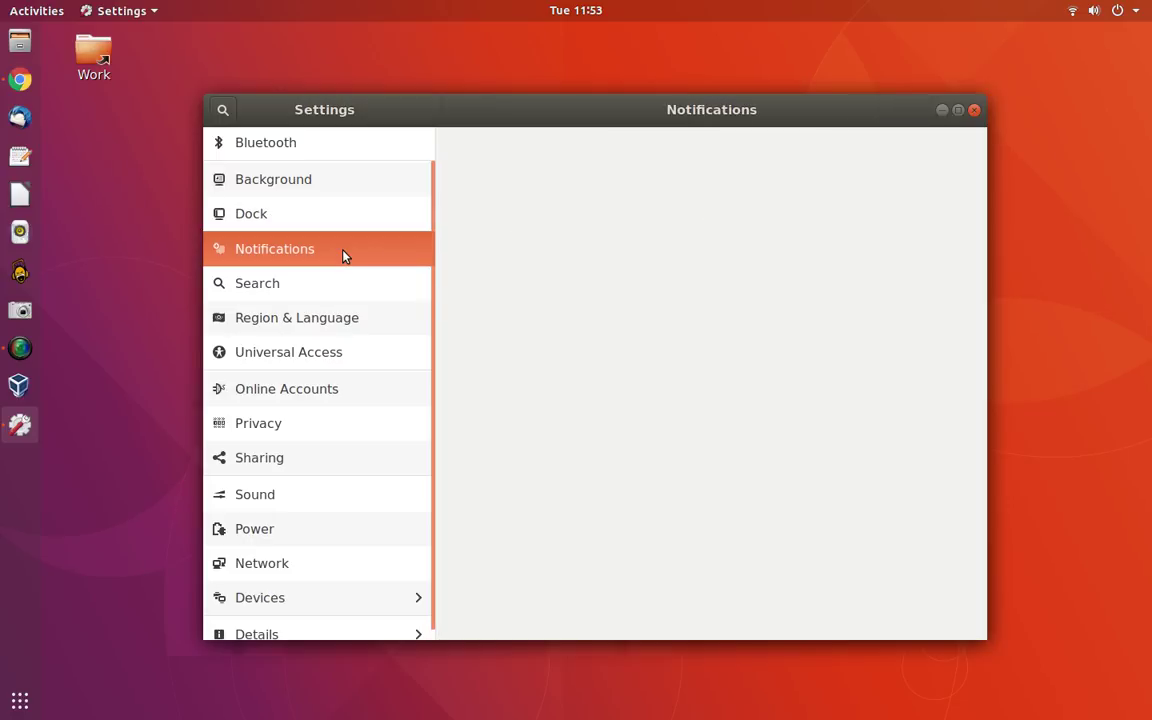
# - Look through the Region & Language, Universal Access, Online Accounts, Sharing, Power and Sound settings, and close Settings
pyautogui.click(319, 320)
pyautogui.click(298, 363)
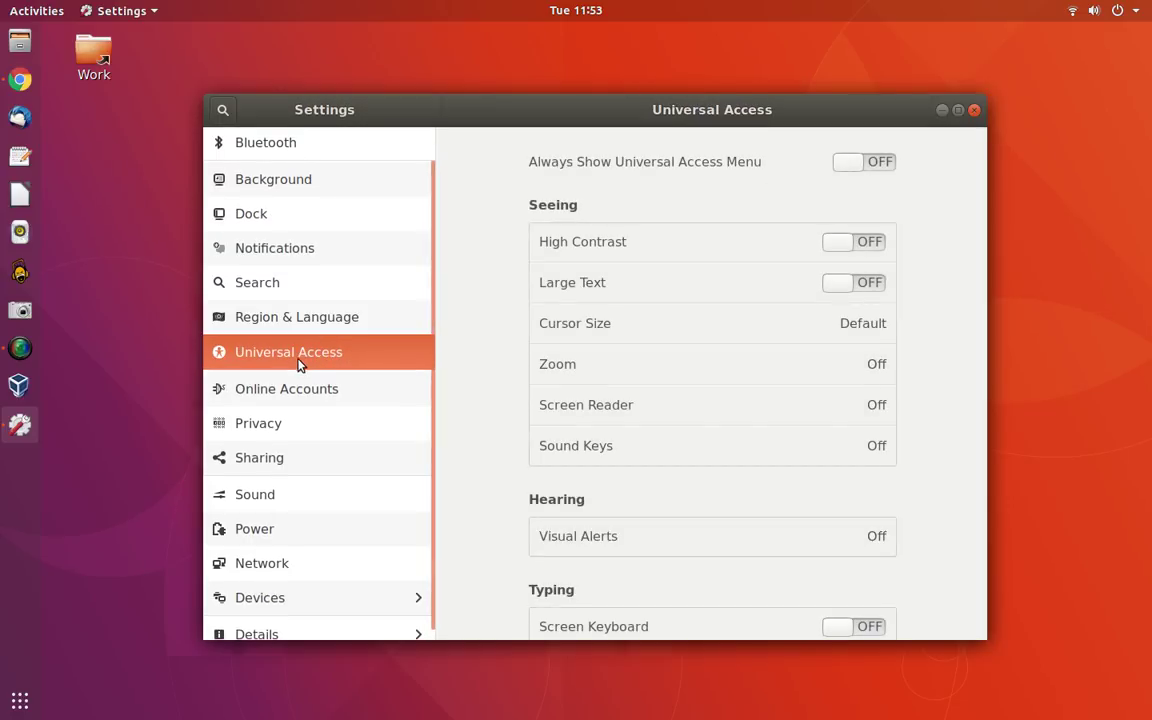
pyautogui.click(290, 391)
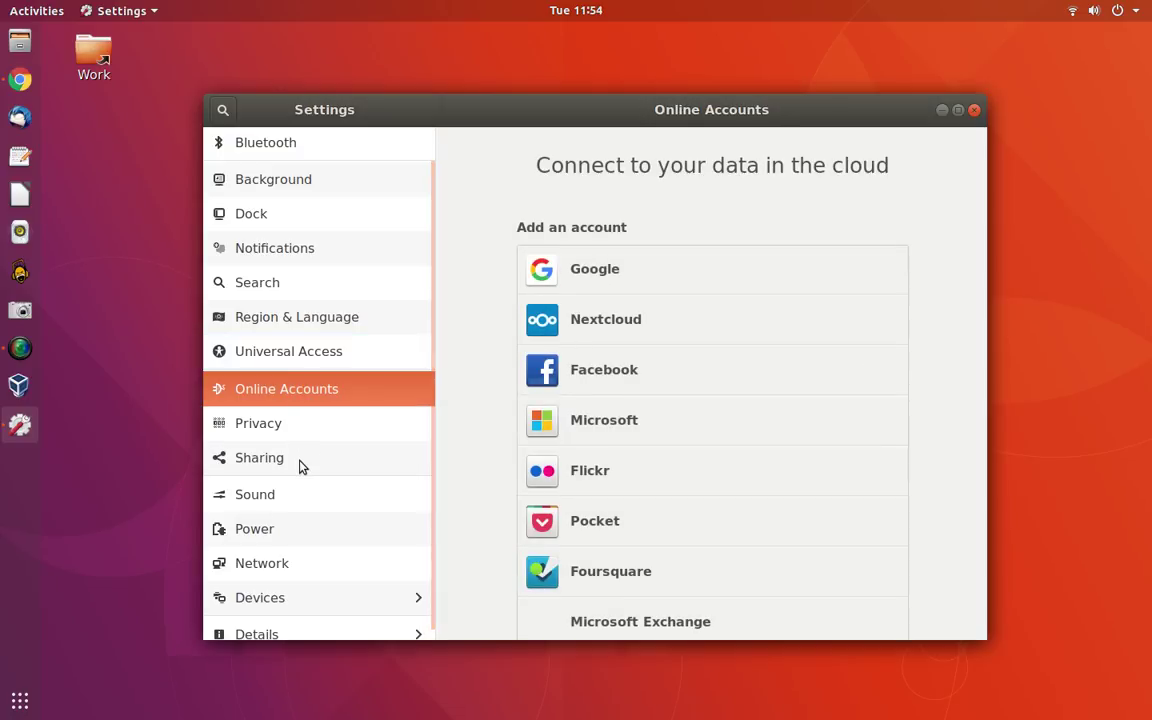
pyautogui.click(299, 461)
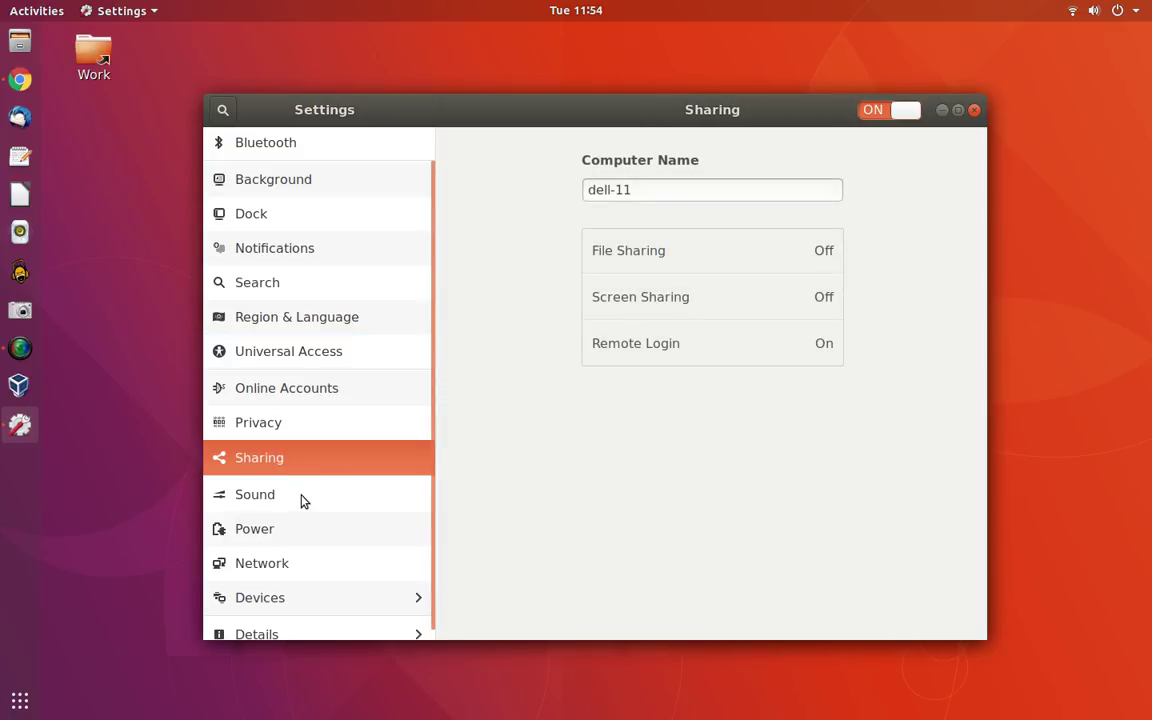
pyautogui.click(321, 527)
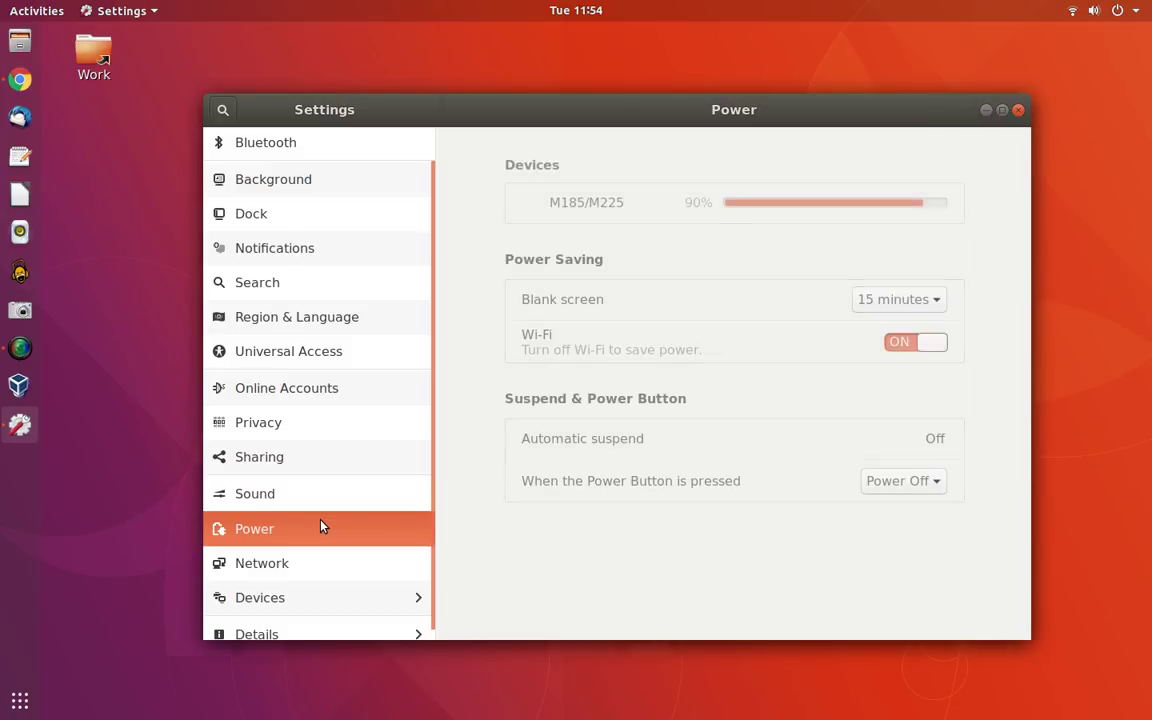
pyautogui.click(329, 503)
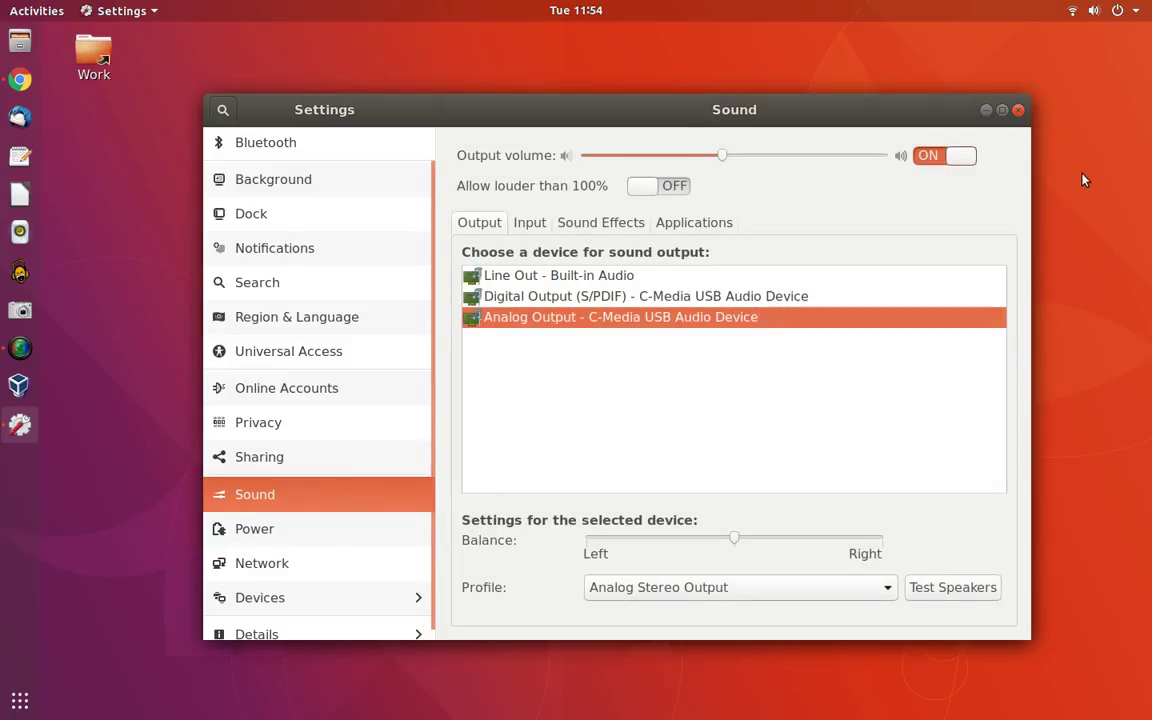
pyautogui.click(1019, 110)
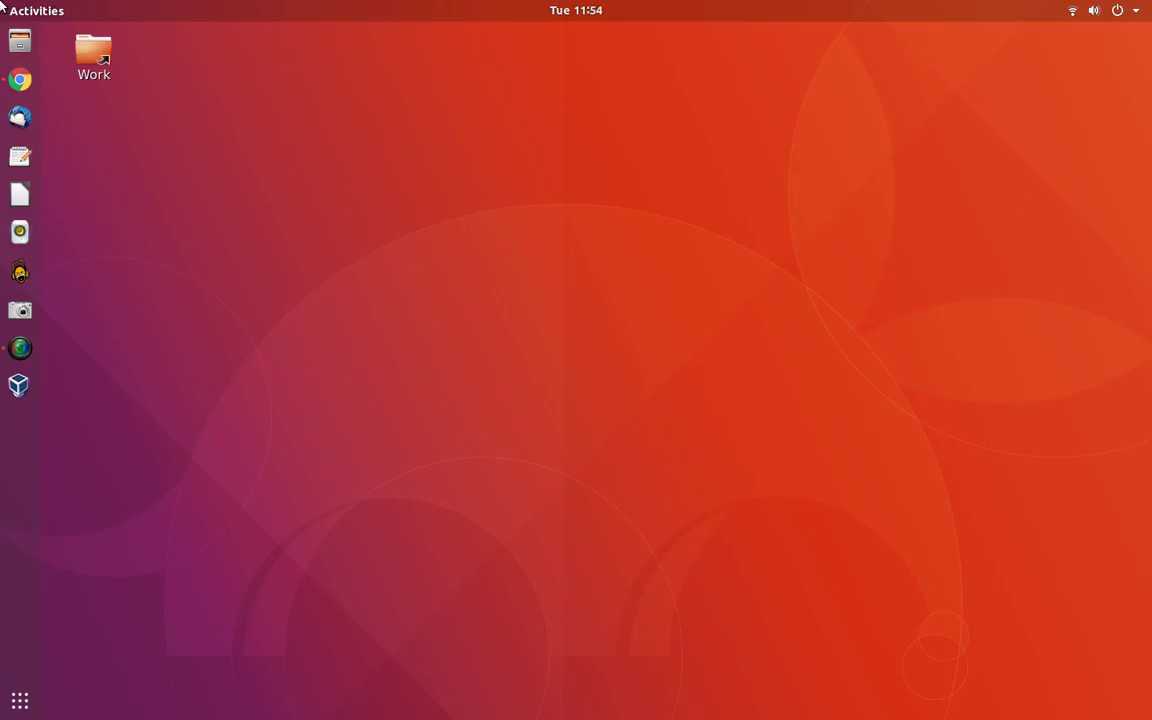
# - Search the activities overview for "tweak" and open the Tweaks application
pyautogui.moveTo(3, 3)
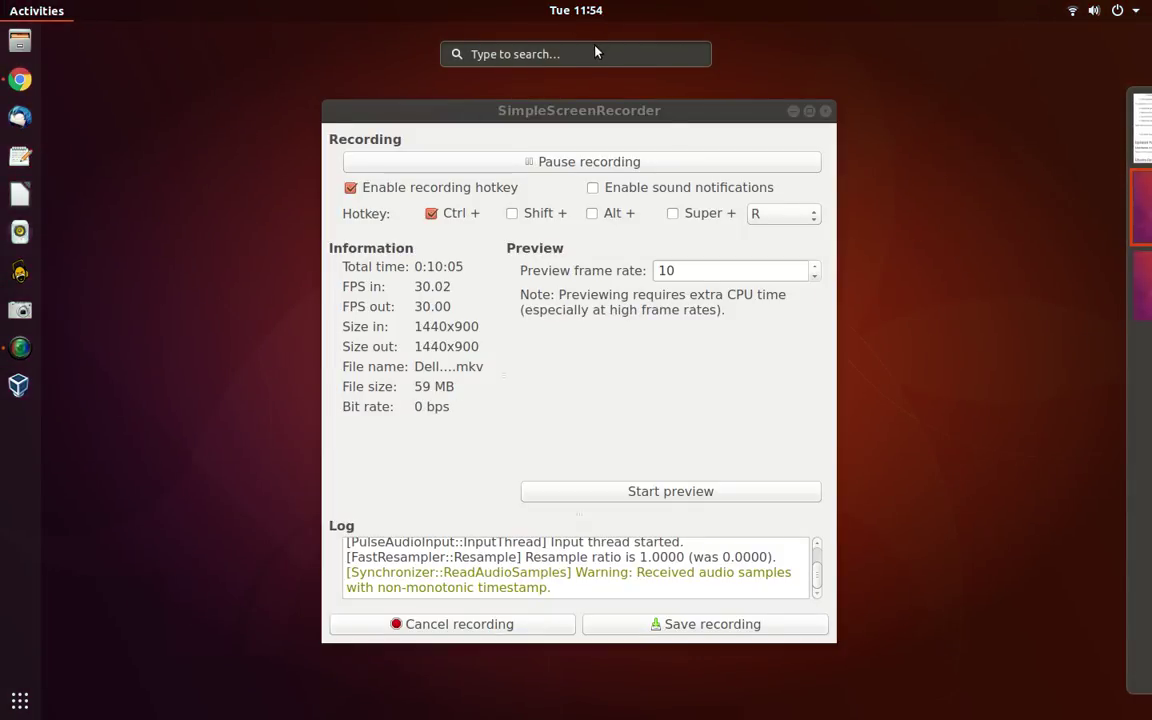
pyautogui.write('tweak')
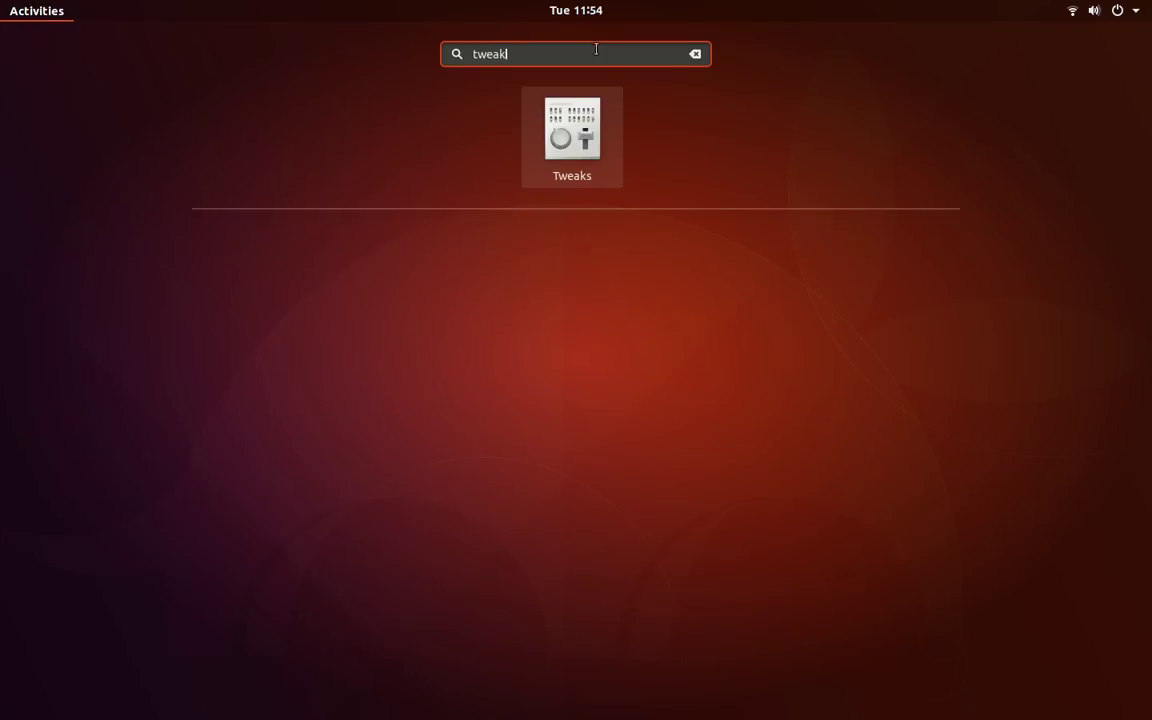
pyautogui.click(590, 114)
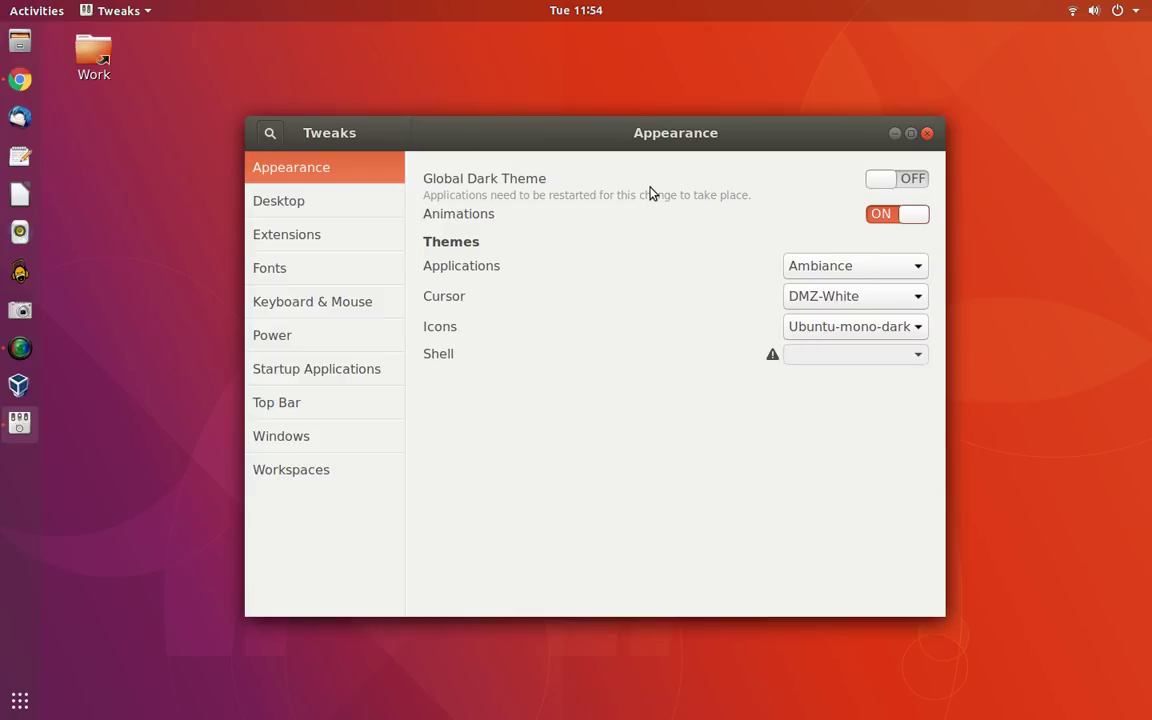
# - Look through the Desktop, Extensions, Fonts and Power pages in Tweaks
pyautogui.click(313, 202)
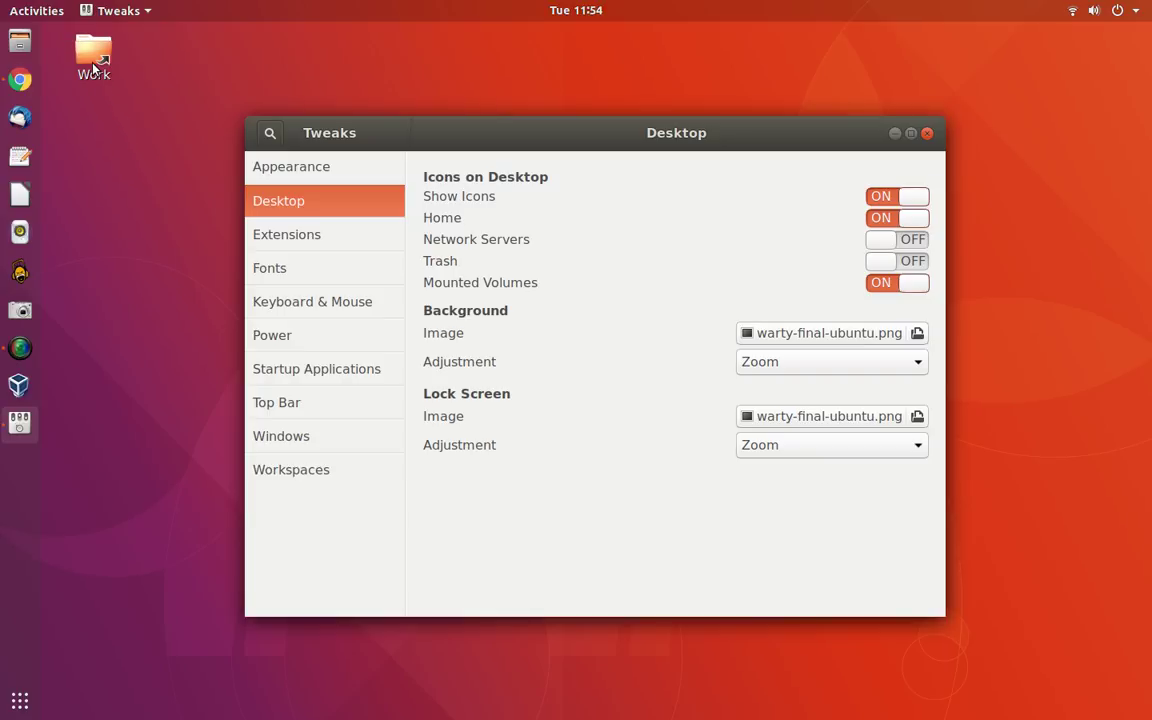
pyautogui.click(358, 232)
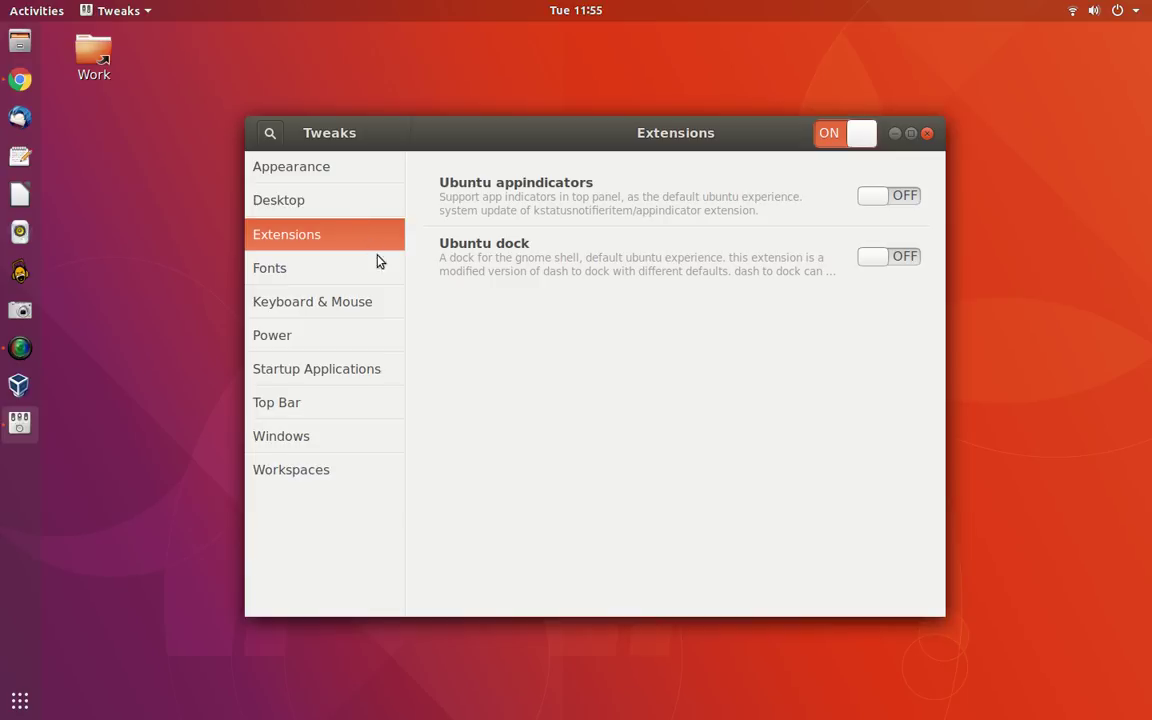
pyautogui.click(352, 269)
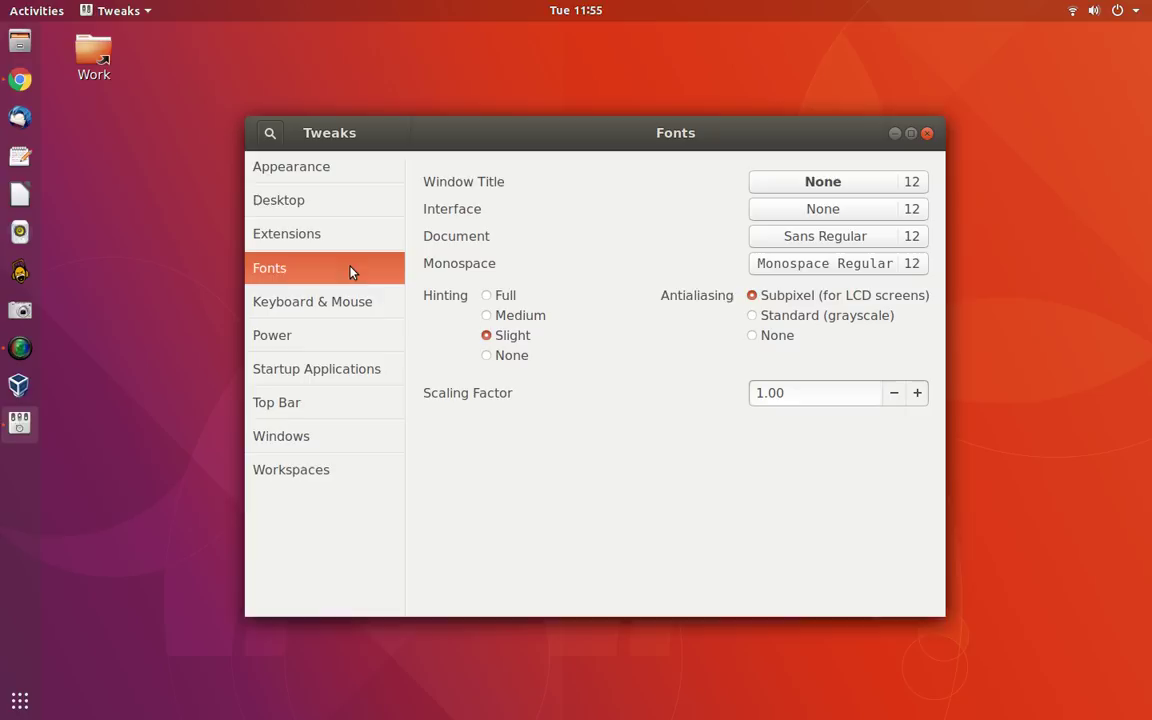
pyautogui.click(352, 340)
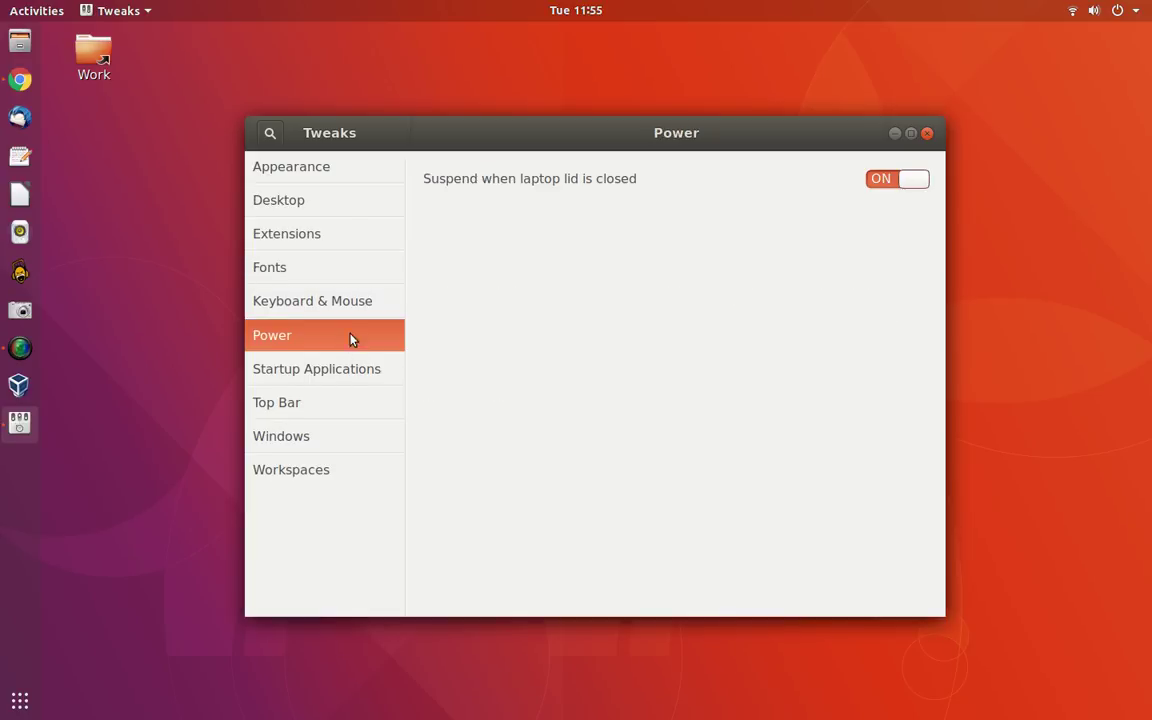
# - Revisit the Appearance page, look through Startup Applications, Top Bar, Windows and Workspaces, and close Tweaks
pyautogui.click(358, 172)
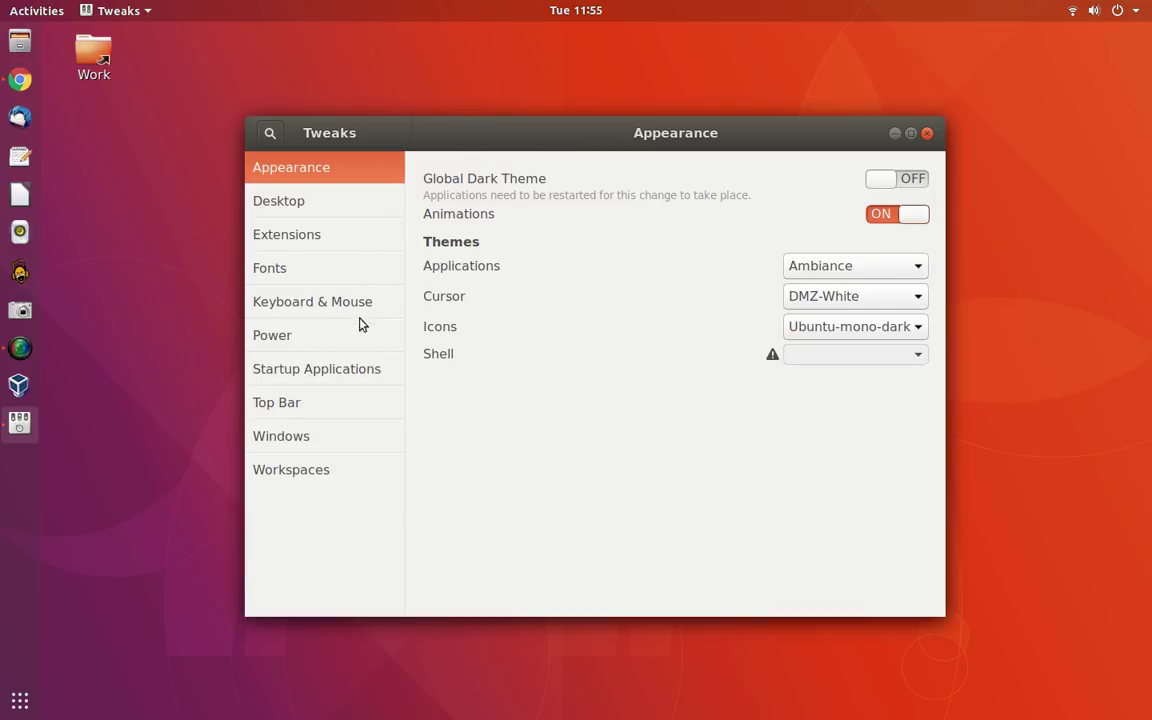
pyautogui.click(338, 343)
pyautogui.click(345, 372)
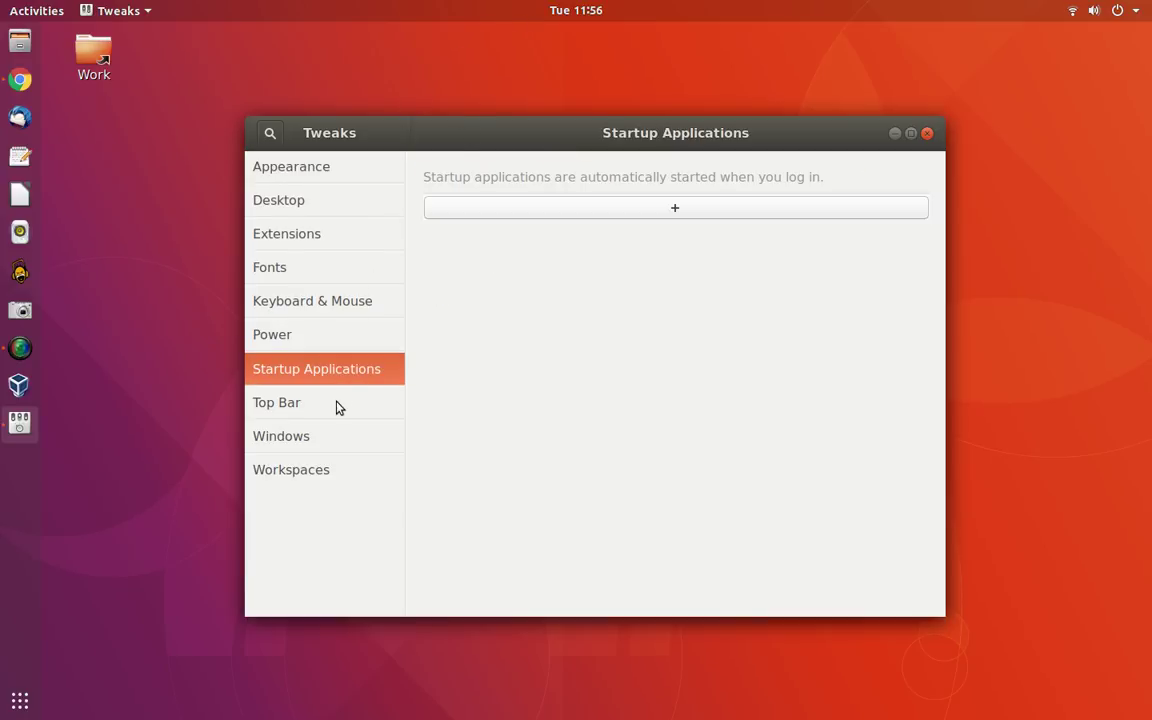
pyautogui.click(334, 404)
pyautogui.click(337, 437)
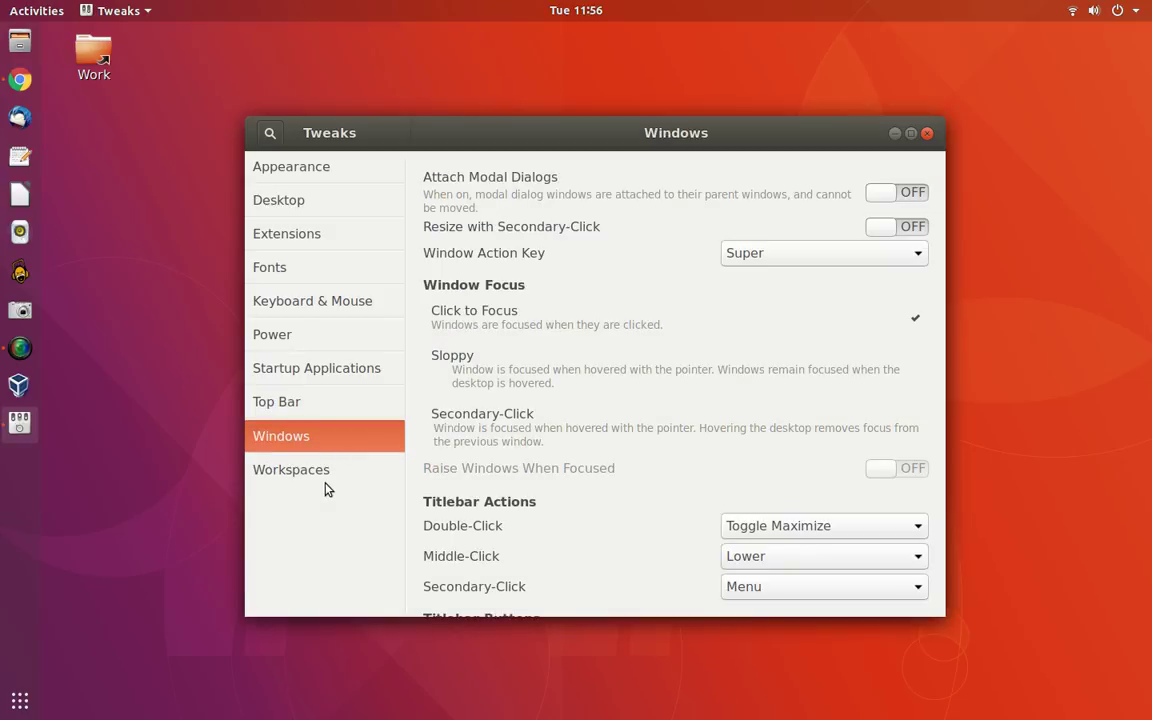
pyautogui.click(326, 485)
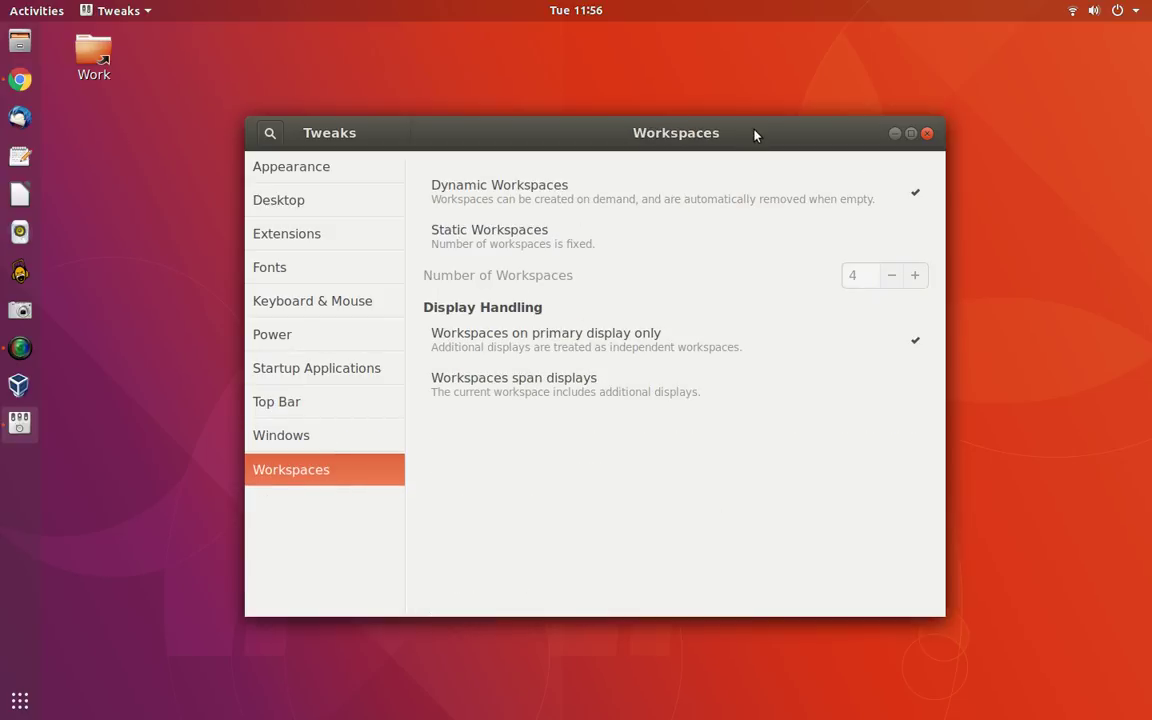
pyautogui.click(927, 133)
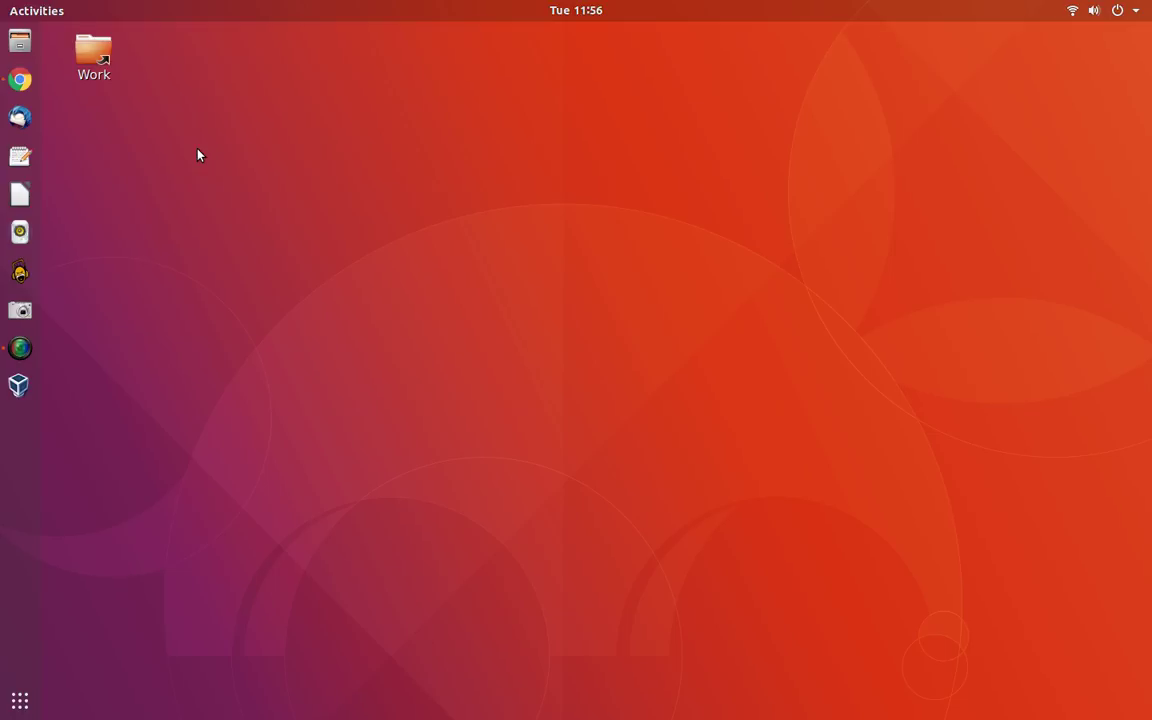
# - Look at the open windows and workspaces in the activities overview and return to the desktop
pyautogui.click(7, 8)
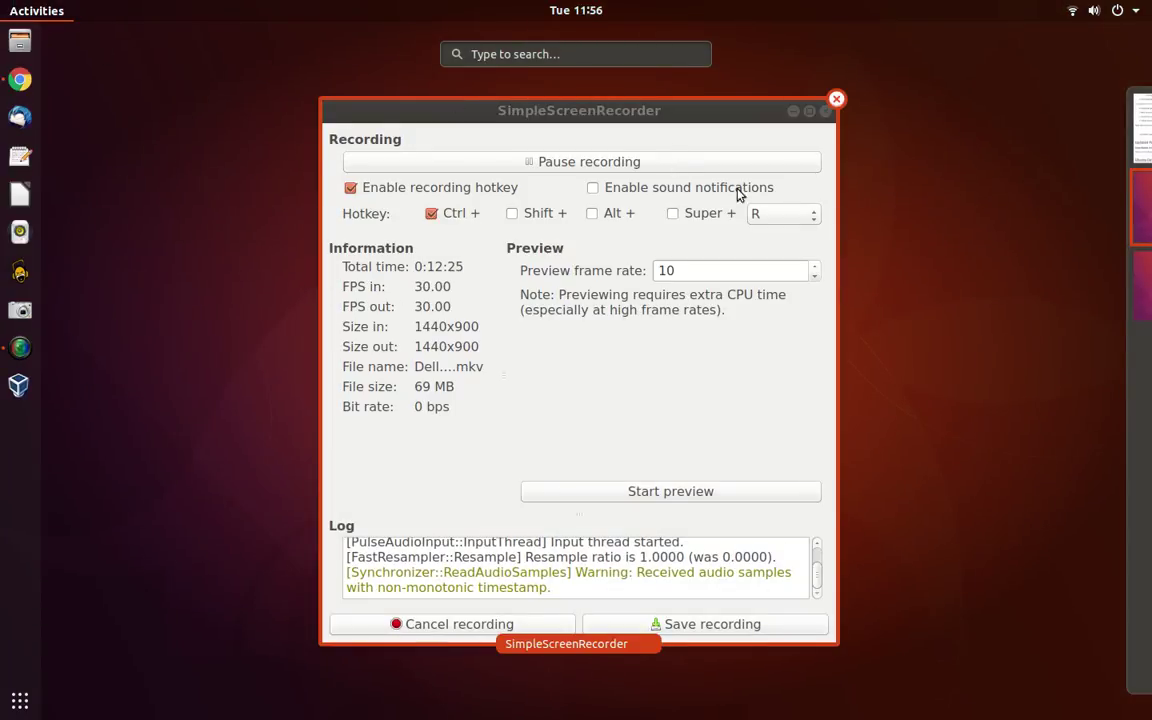
pyautogui.click(1124, 264)
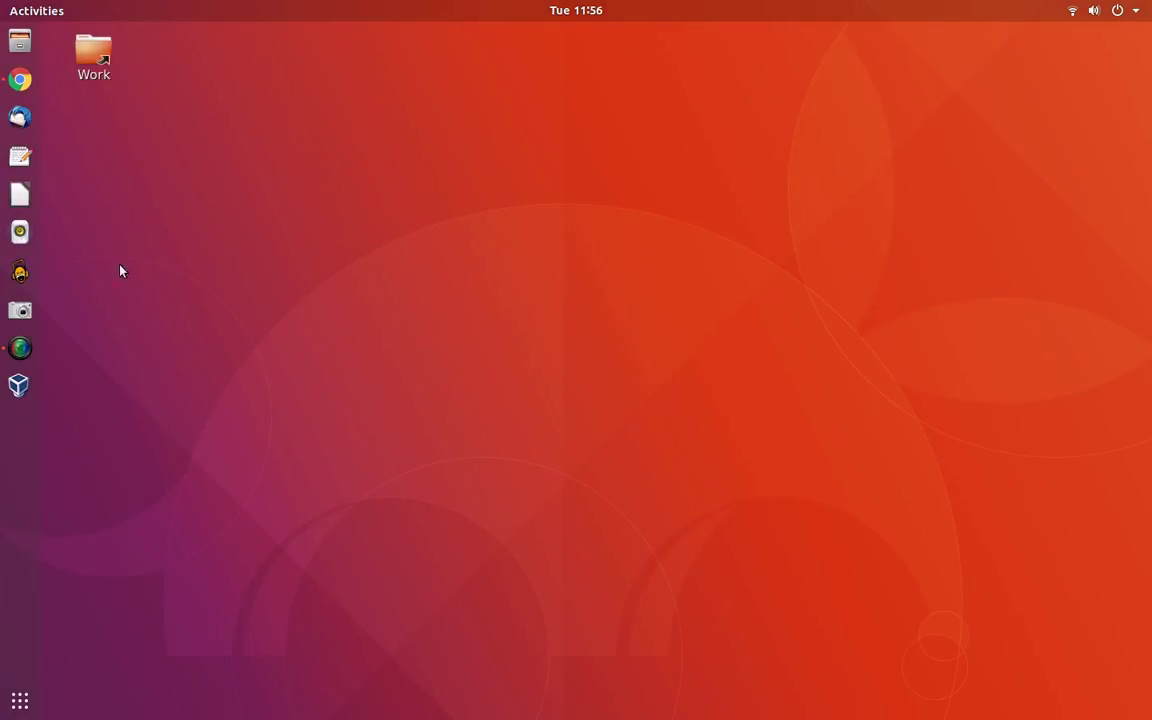
pyautogui.click(30, 10)
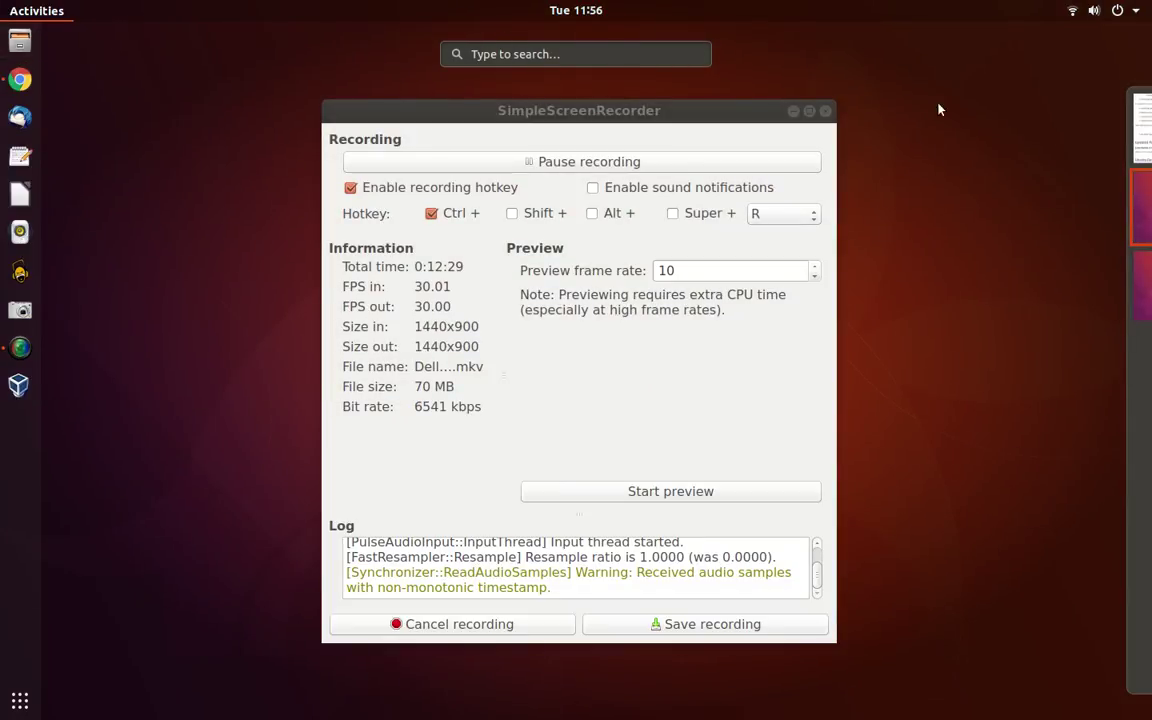
pyautogui.click(1139, 213)
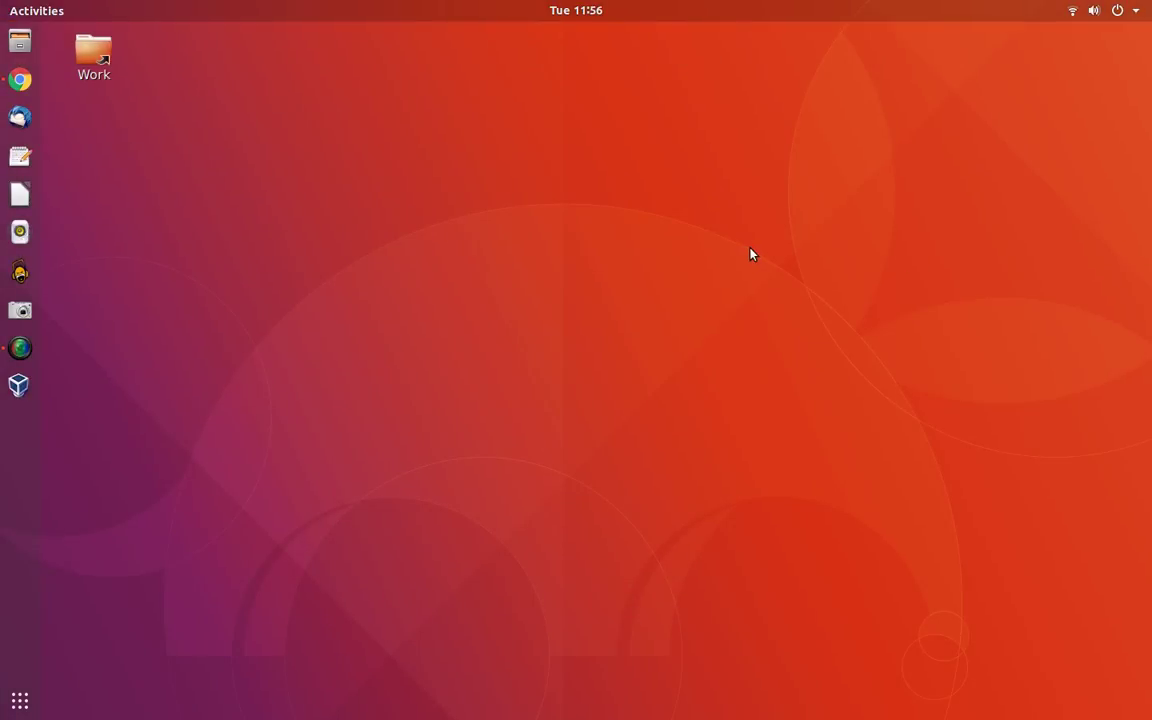
# - Open a terminal window, view it among the workspaces in the activities overview, and return to it
pyautogui.hotkey('ctrl', 'alt', 't')
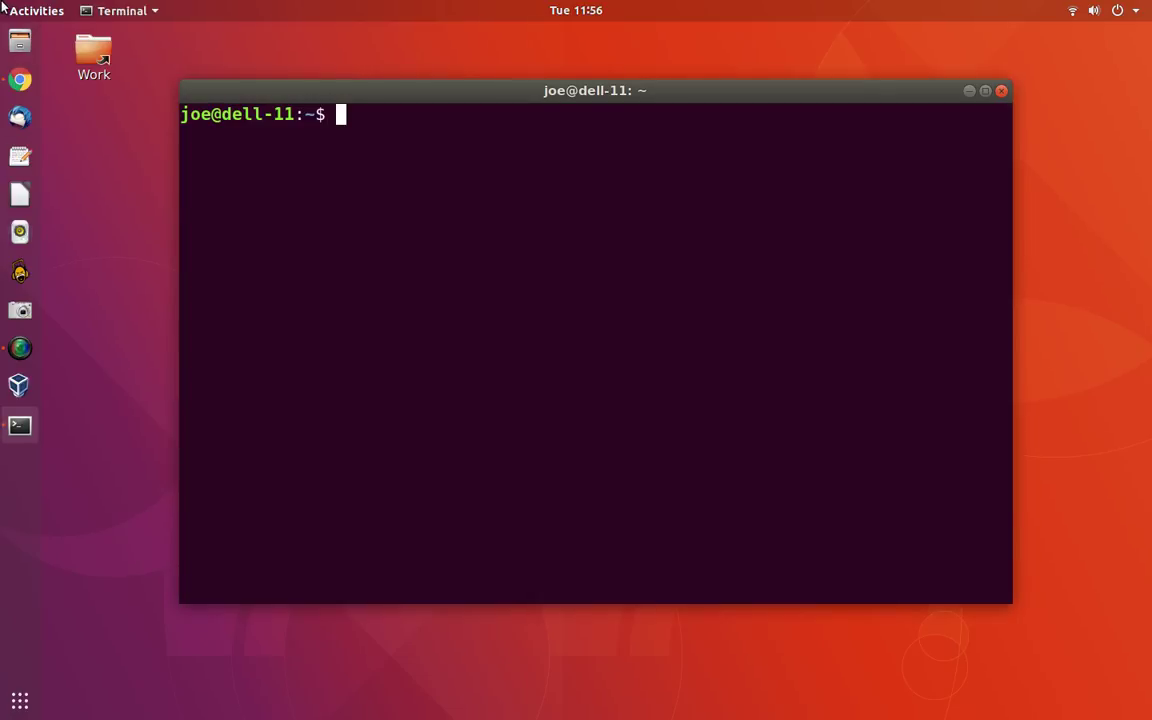
pyautogui.moveTo(1, 2)
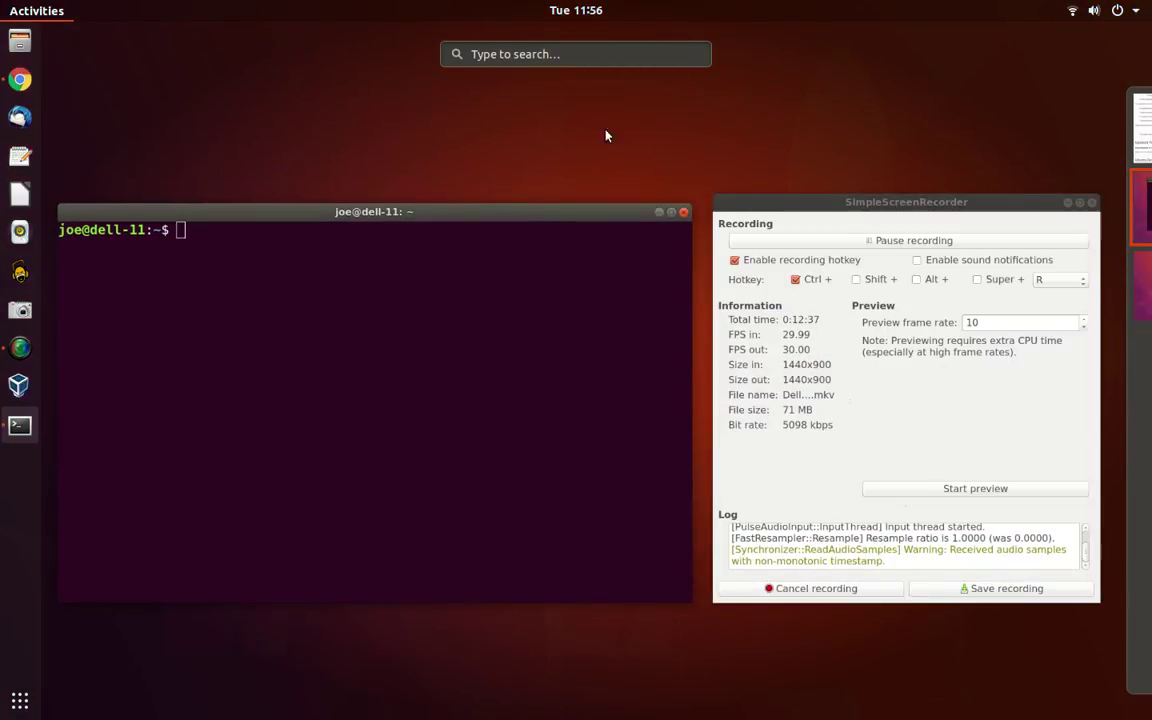
pyautogui.moveTo(1133, 250)
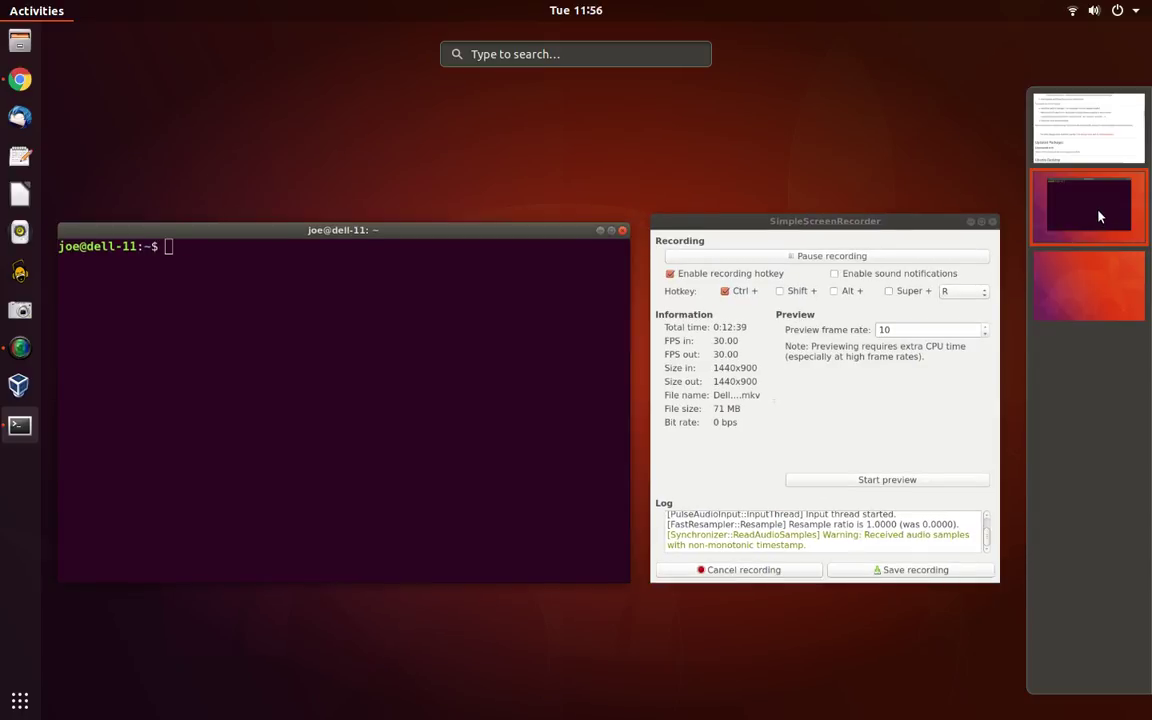
pyautogui.click(1098, 216)
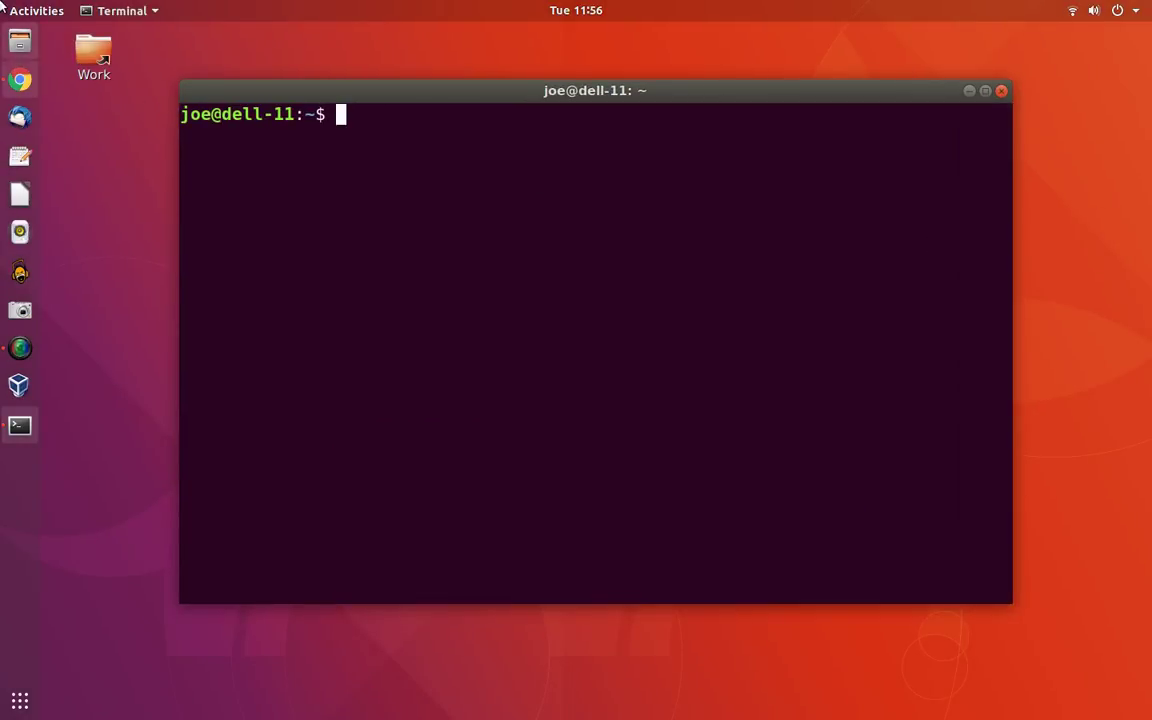
pyautogui.press('super')
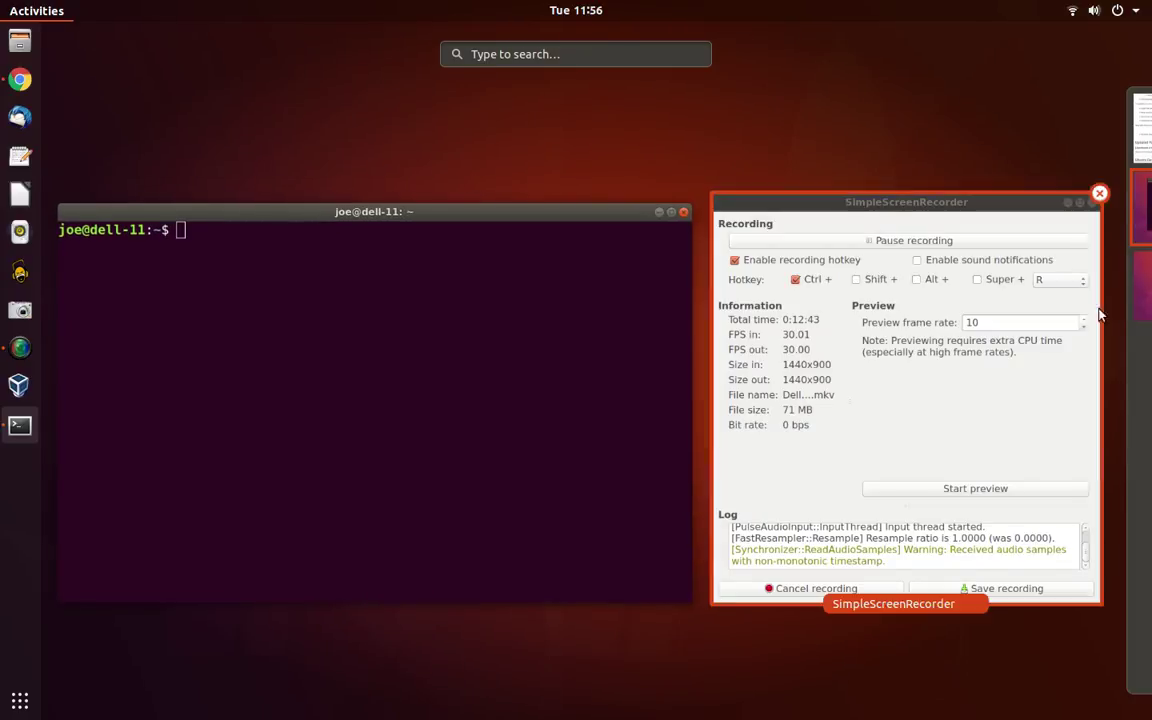
pyautogui.moveTo(1110, 262)
pyautogui.click(1104, 240)
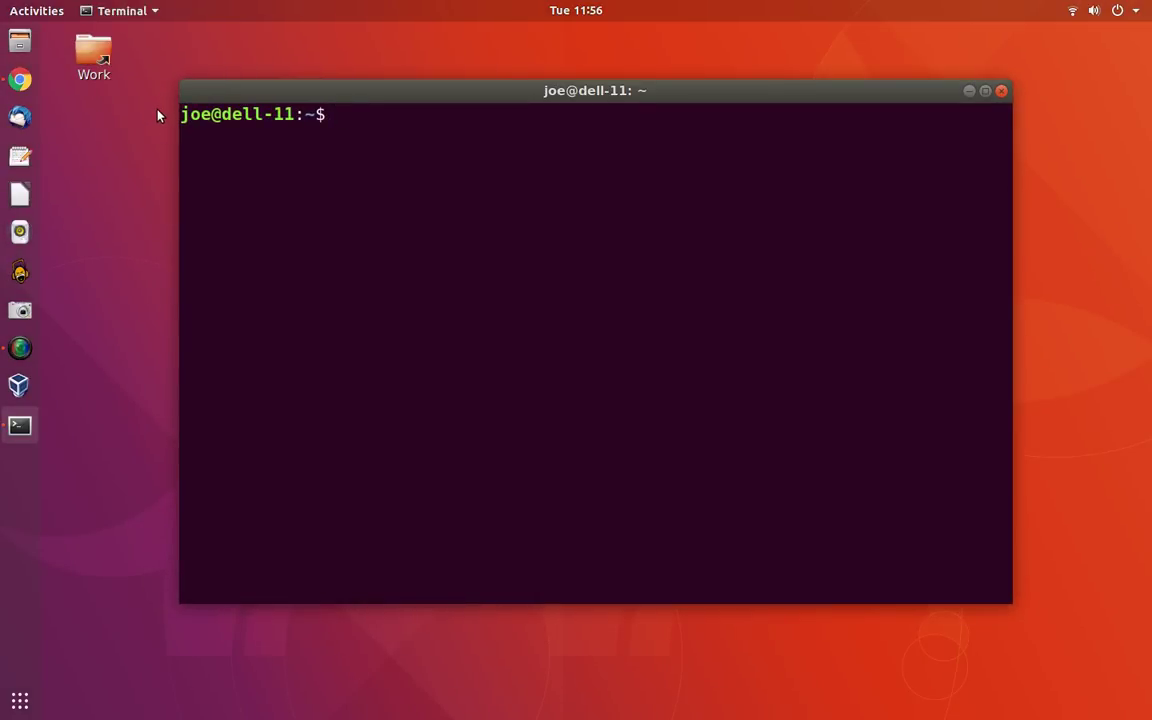
# - Move the terminal window to the empty third workspace in the activities overview and switch to it there
pyautogui.press('super')
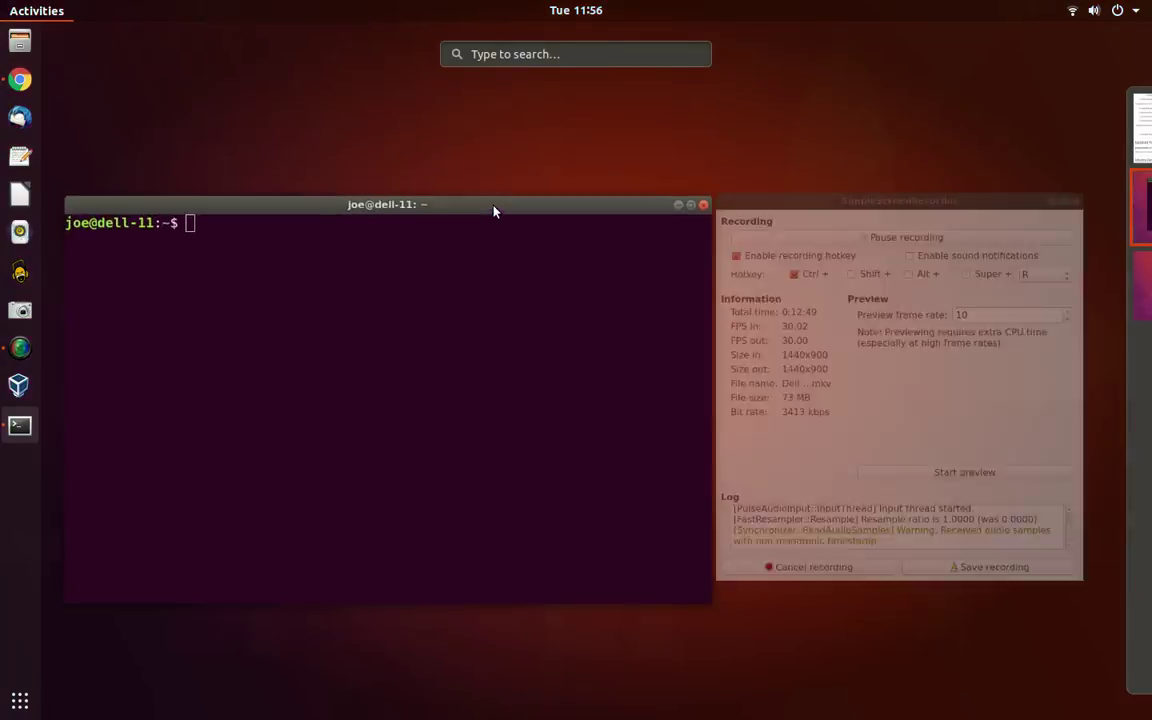
pyautogui.moveTo(1150, 337)
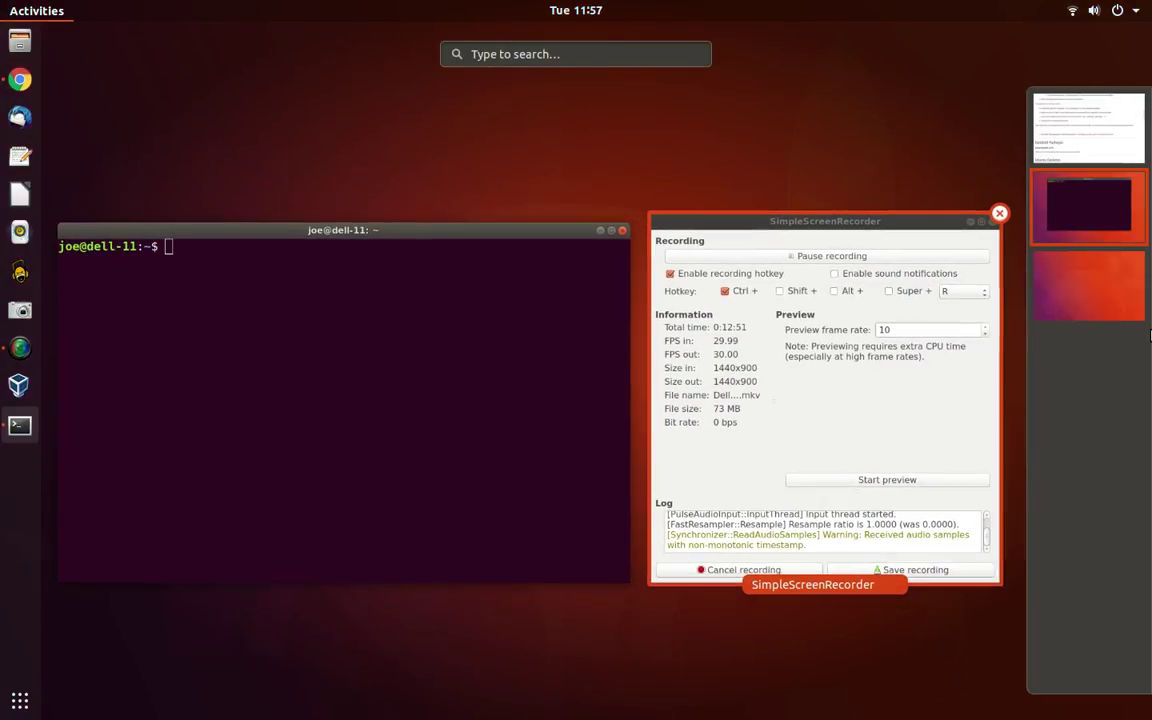
pyautogui.moveTo(1095, 219); pyautogui.dragTo(1106, 309)
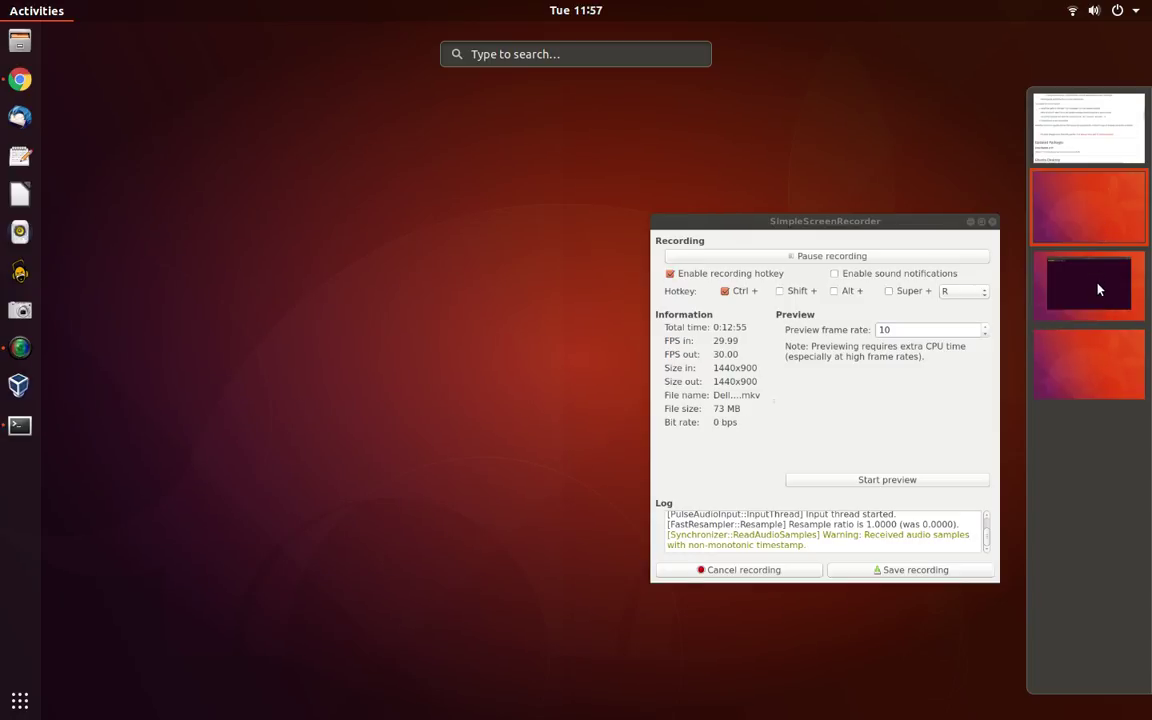
pyautogui.click(1098, 289)
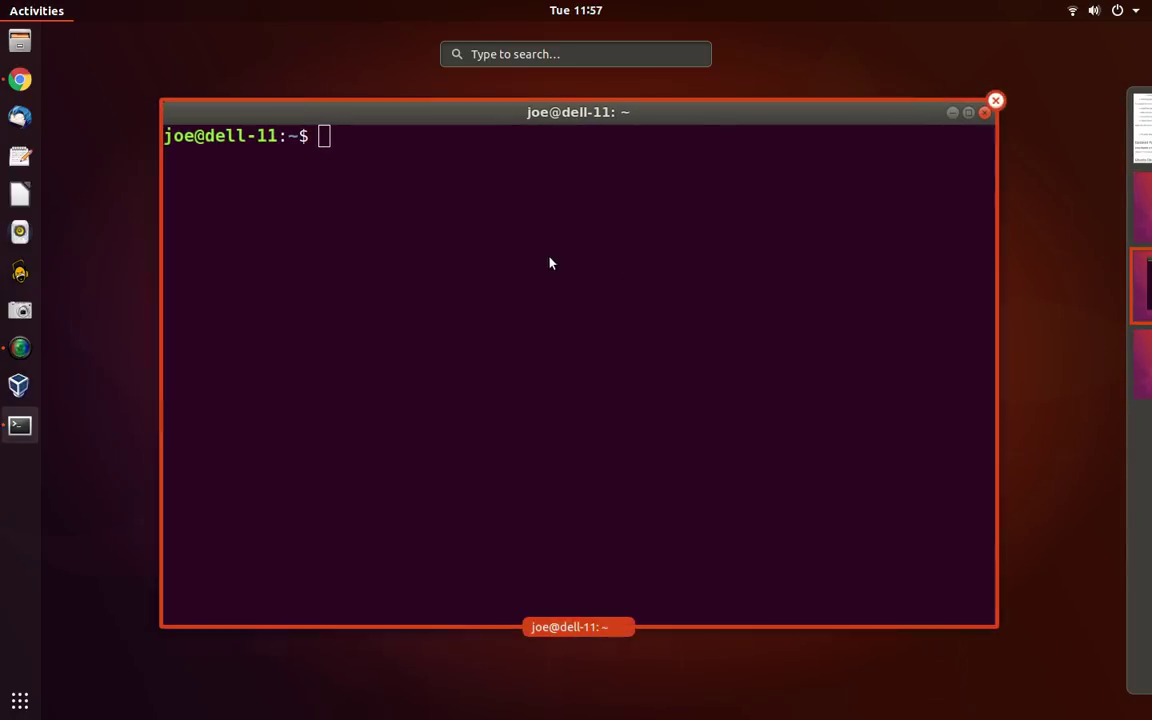
pyautogui.click(549, 263)
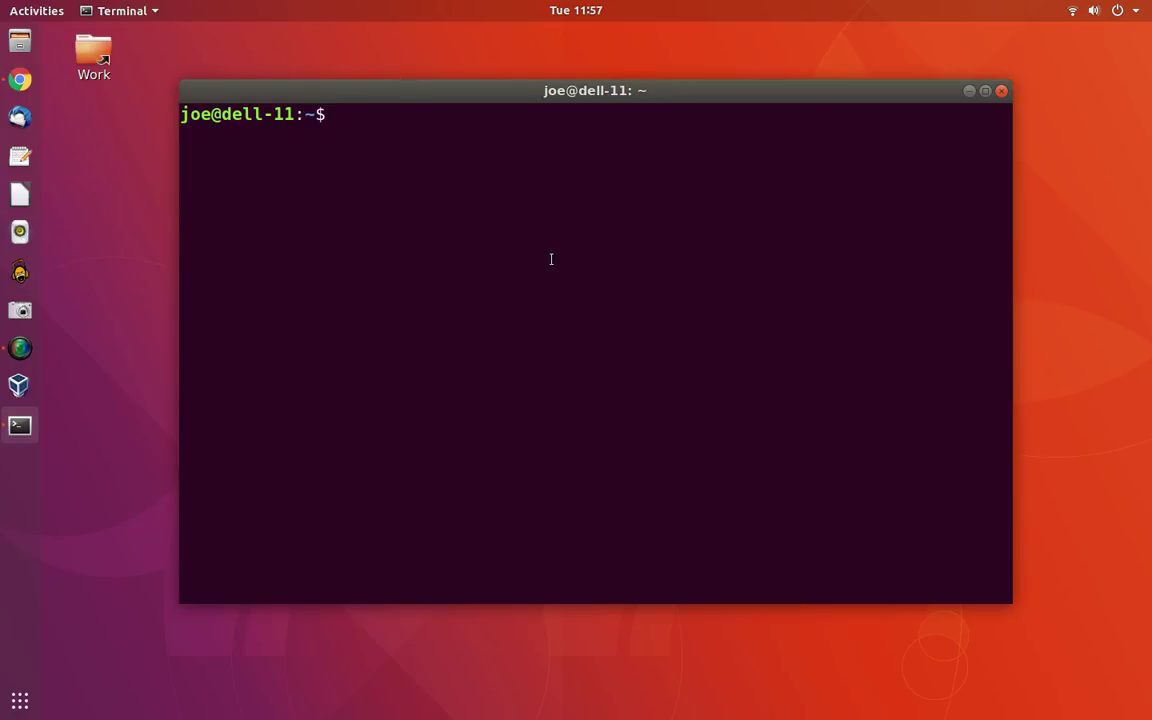
# - Search the activities overview for "soft" and open Ubuntu Software
pyautogui.click(8, 9)
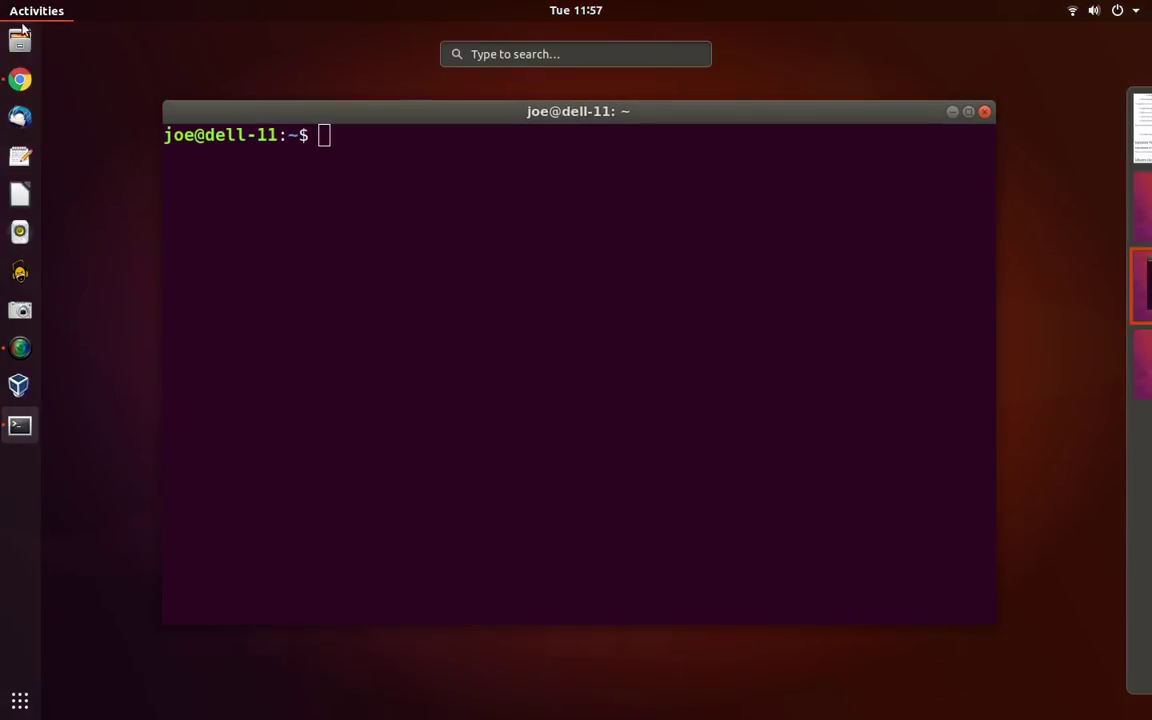
pyautogui.click(516, 58)
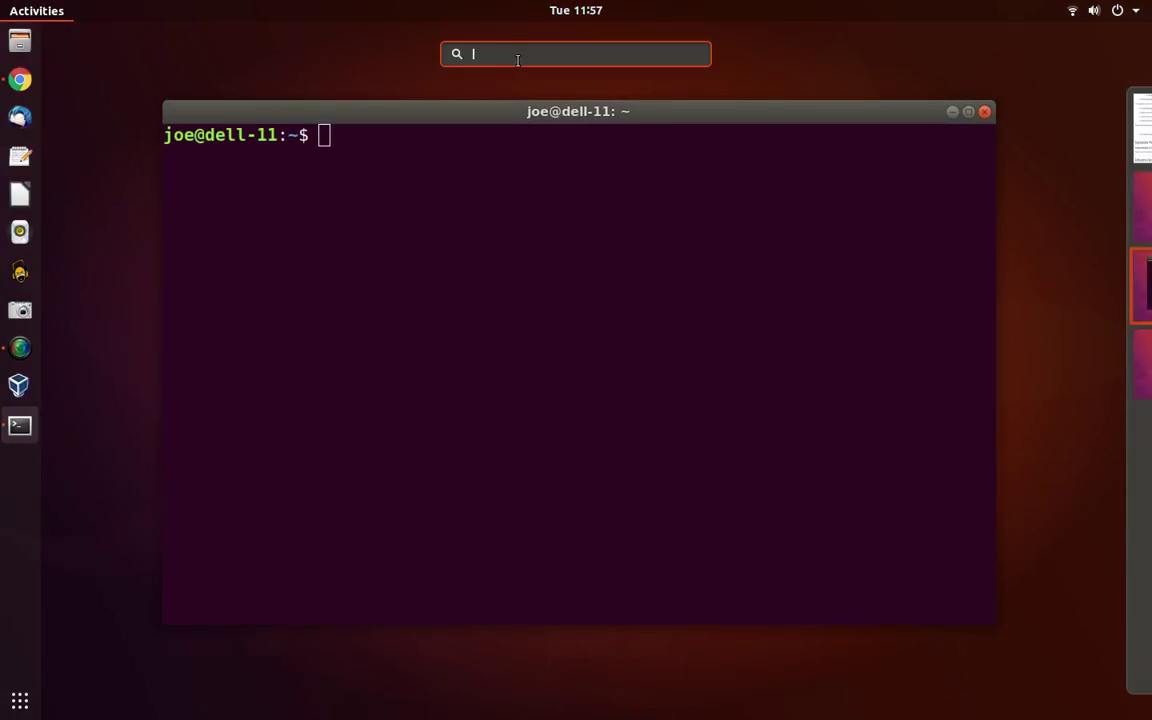
pyautogui.write('soft')
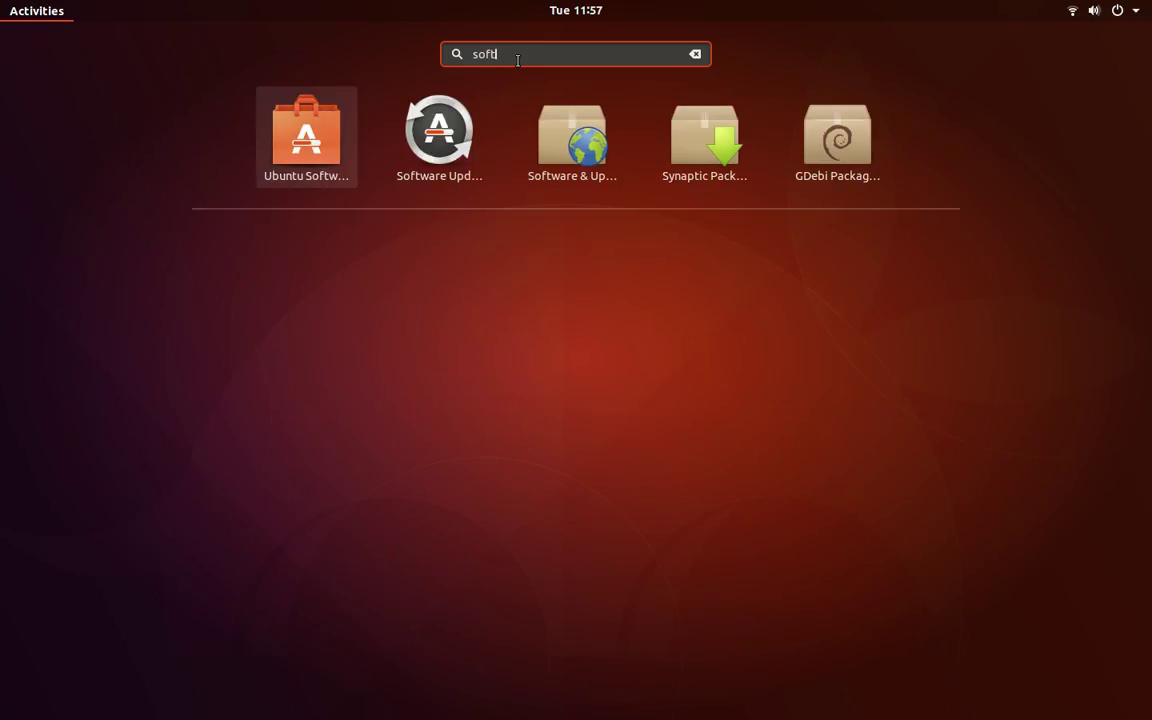
pyautogui.click(320, 150)
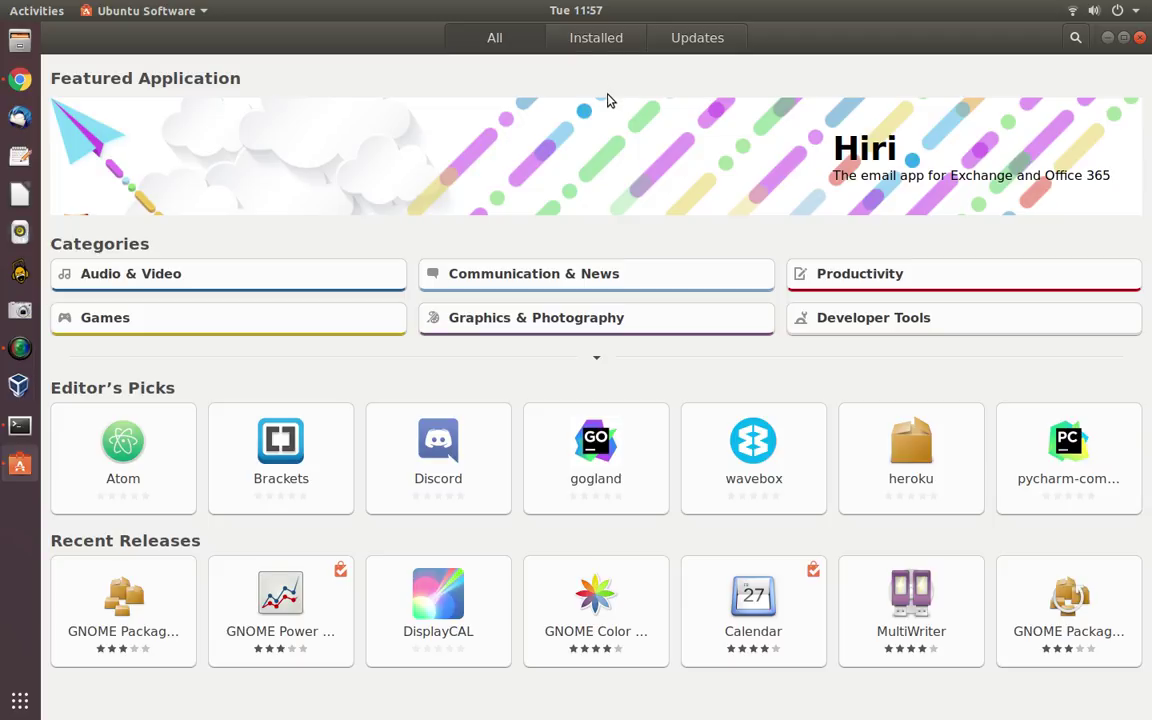
# - Look through the list of installed applications in Ubuntu Software, closing the VirtualBox Manager window that covers it
pyautogui.click(595, 40)
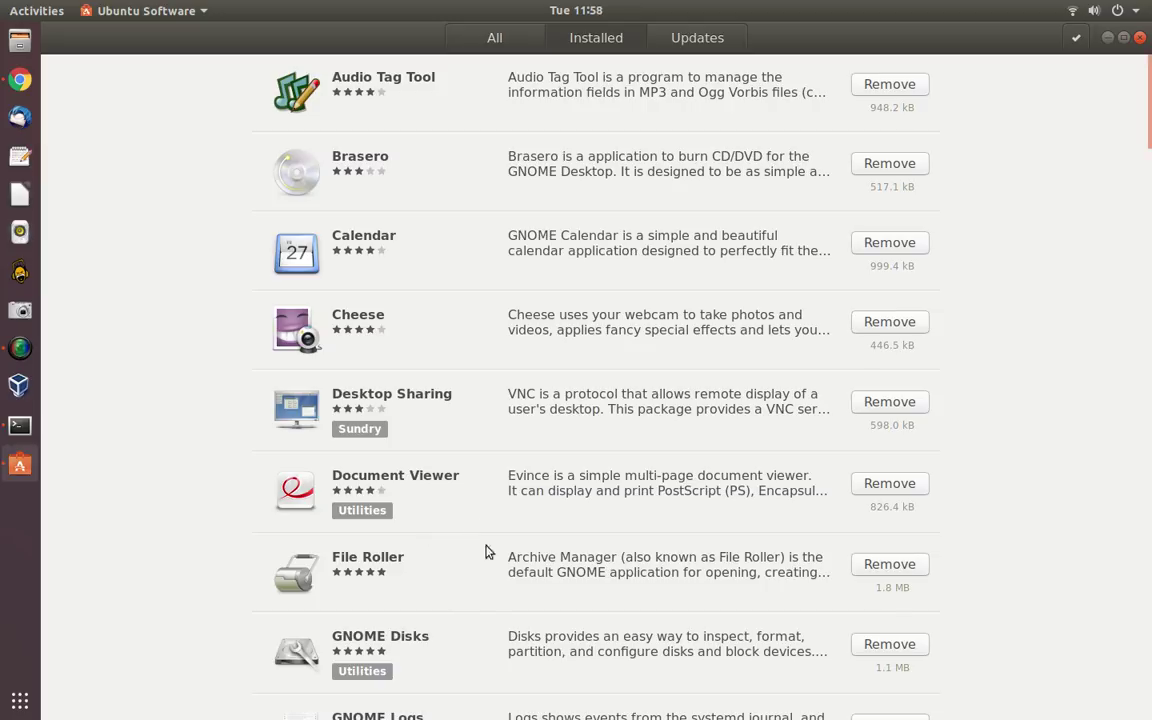
pyautogui.scroll(-10, 481, 617)
pyautogui.scroll(10, 477, 613)
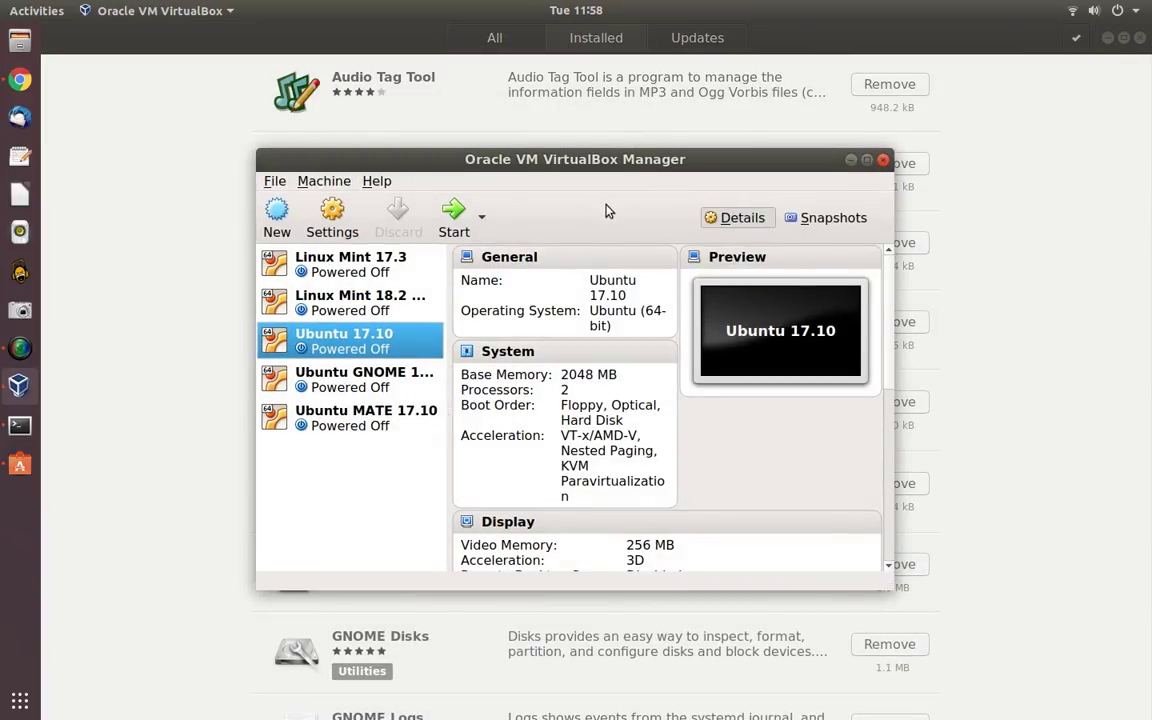
pyautogui.click(883, 161)
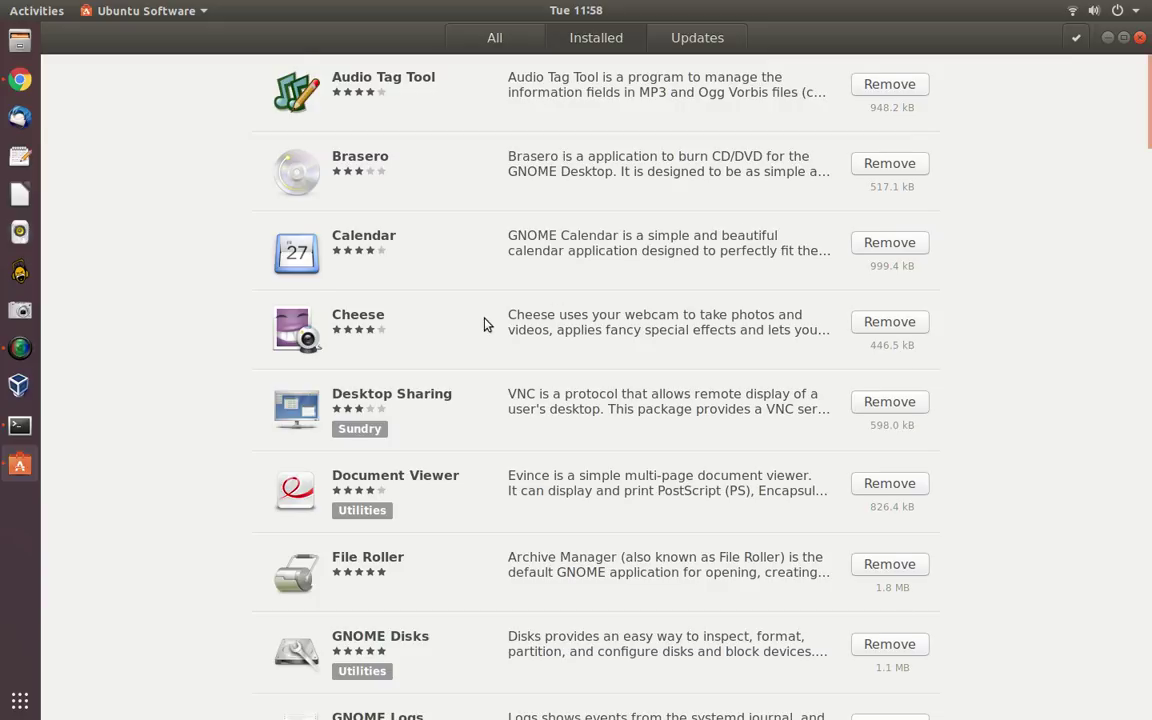
pyautogui.scroll(-15, 484, 324)
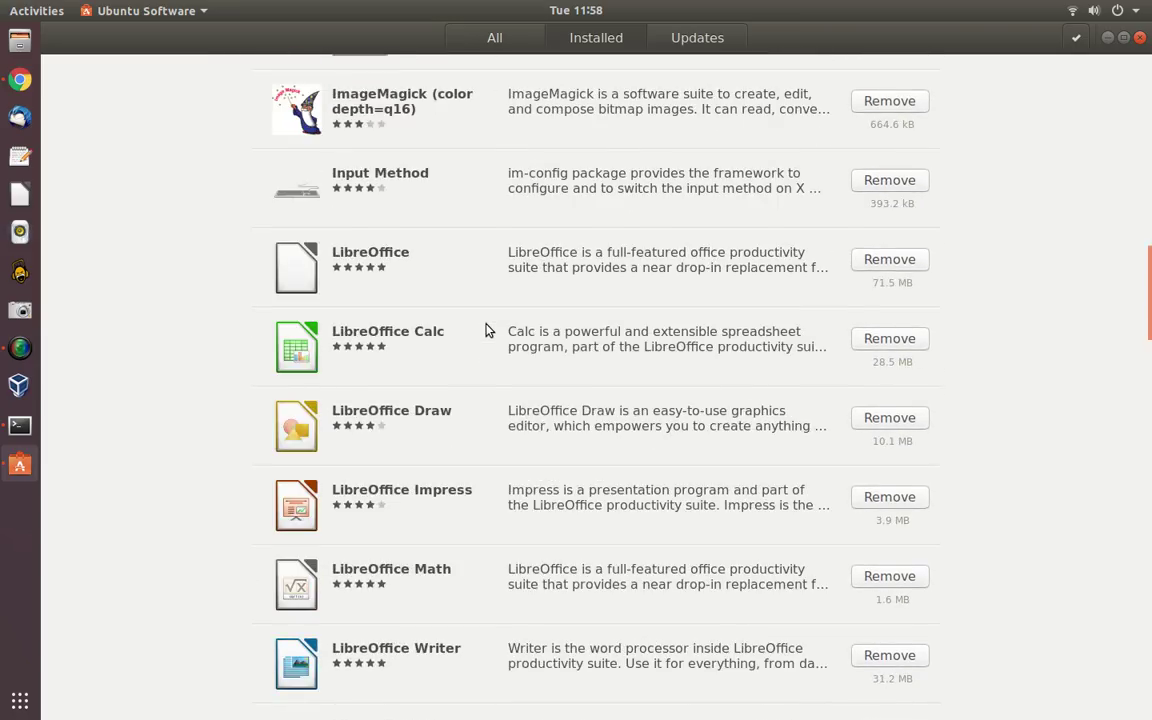
pyautogui.scroll(-5, 486, 330)
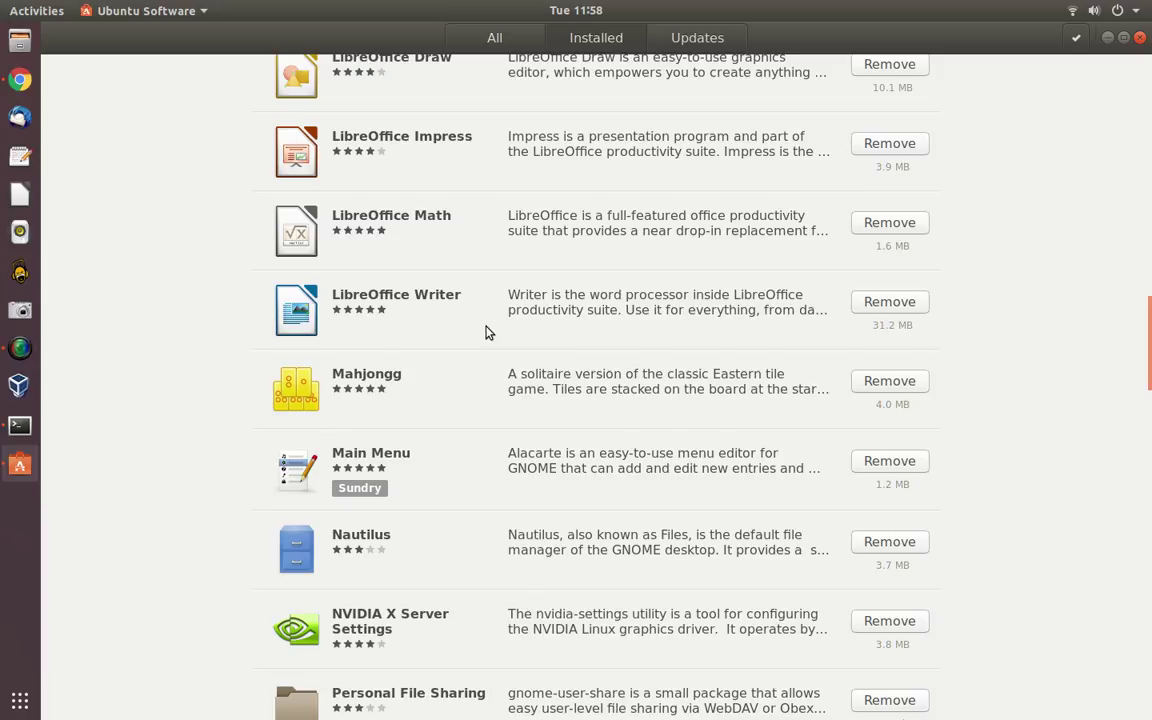
pyautogui.scroll(-4, 496, 311)
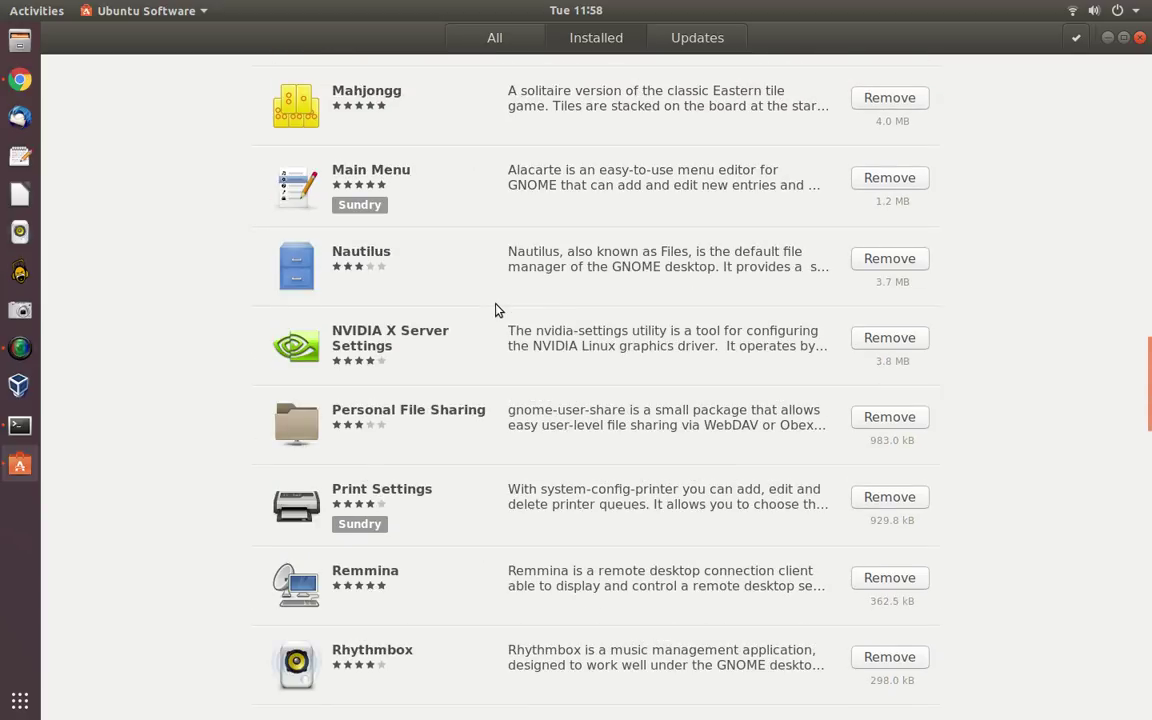
pyautogui.scroll(-7, 496, 311)
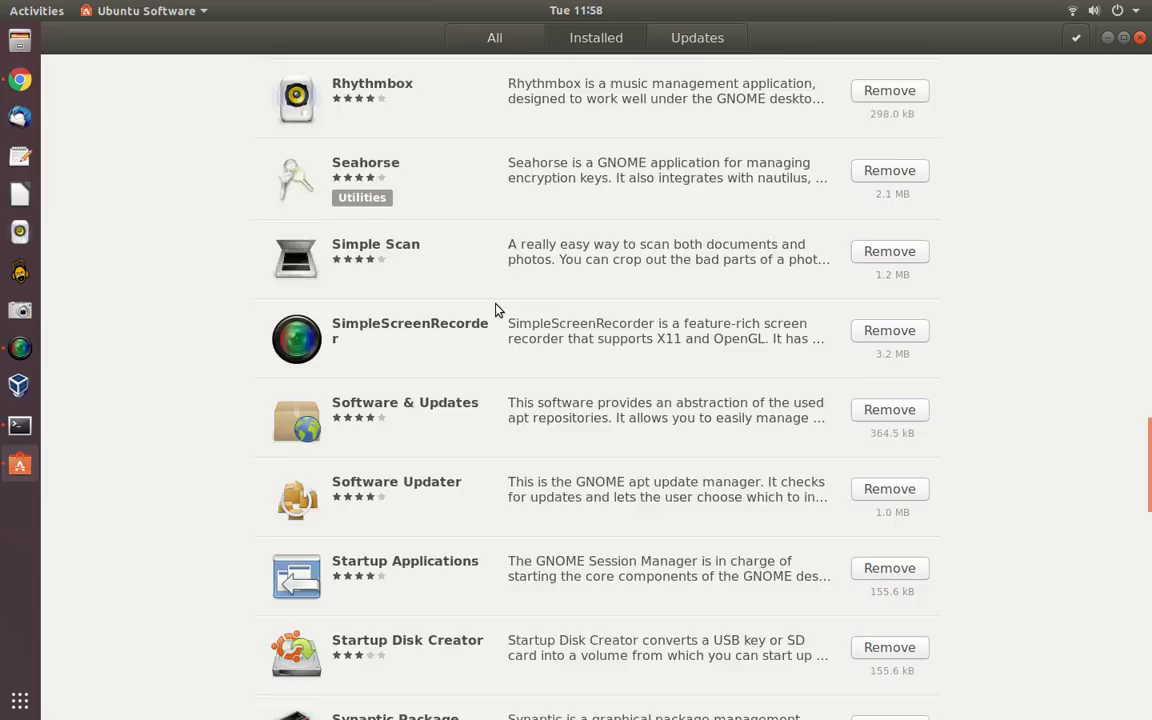
pyautogui.scroll(10, 496, 311)
pyautogui.scroll(20, 496, 311)
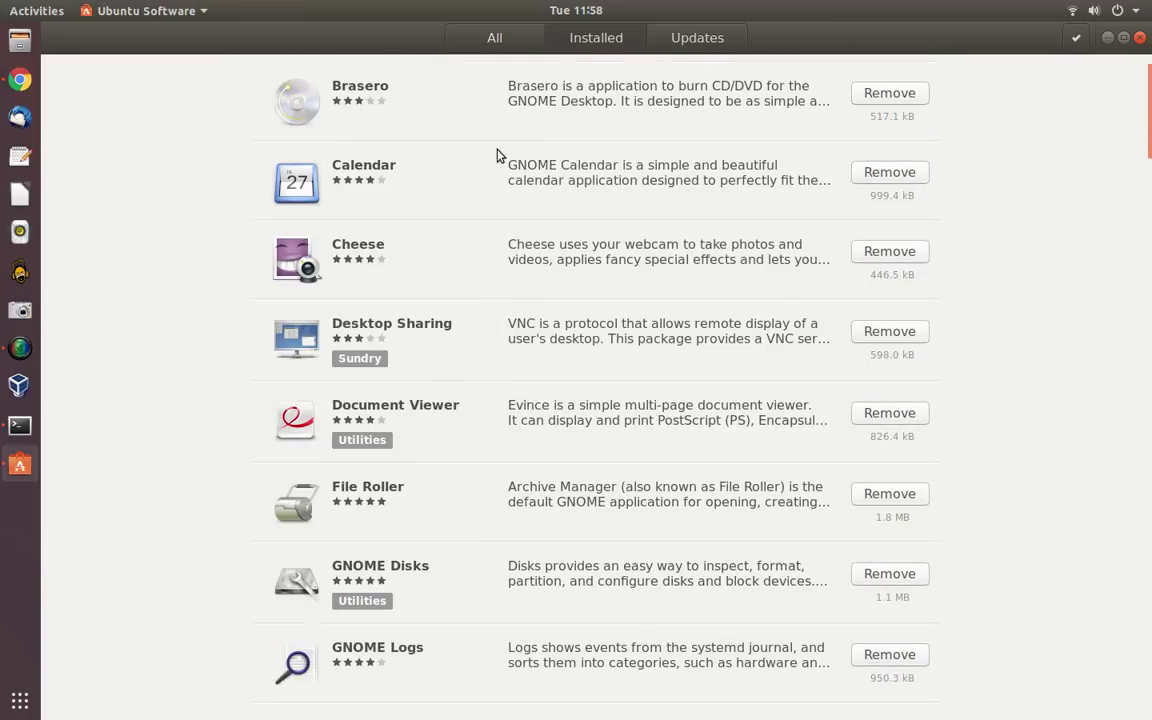
# - Browse the Communication & News category among all applications and close Ubuntu Software
pyautogui.click(494, 37)
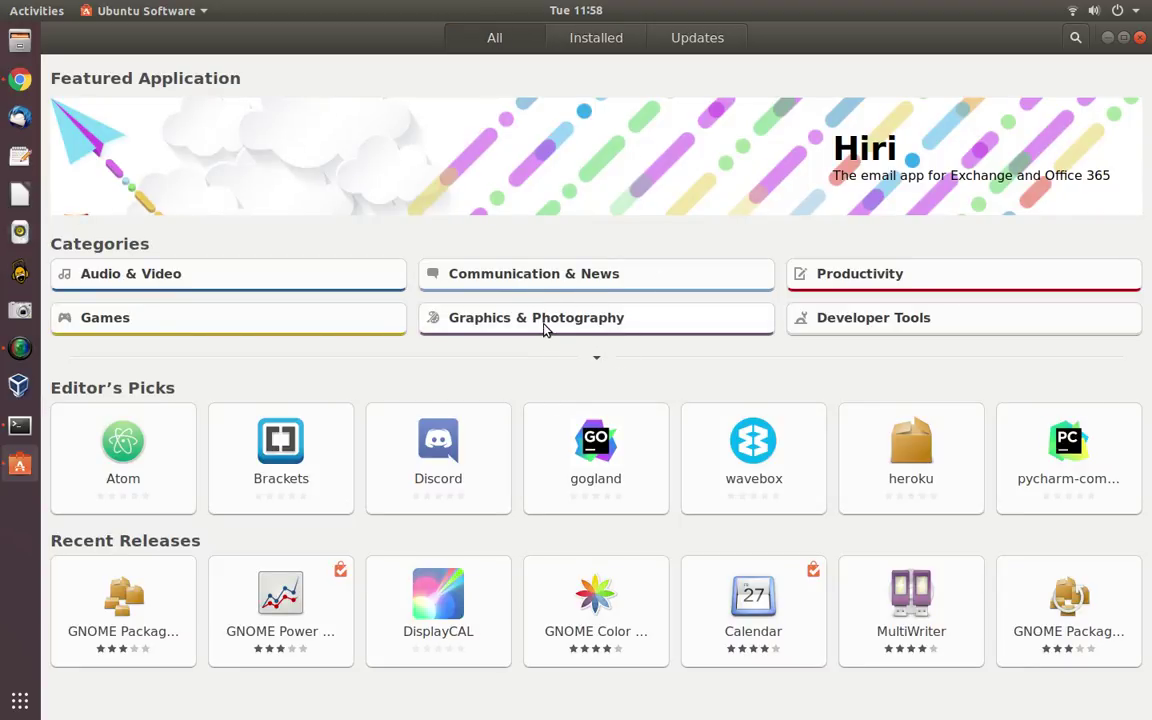
pyautogui.click(561, 280)
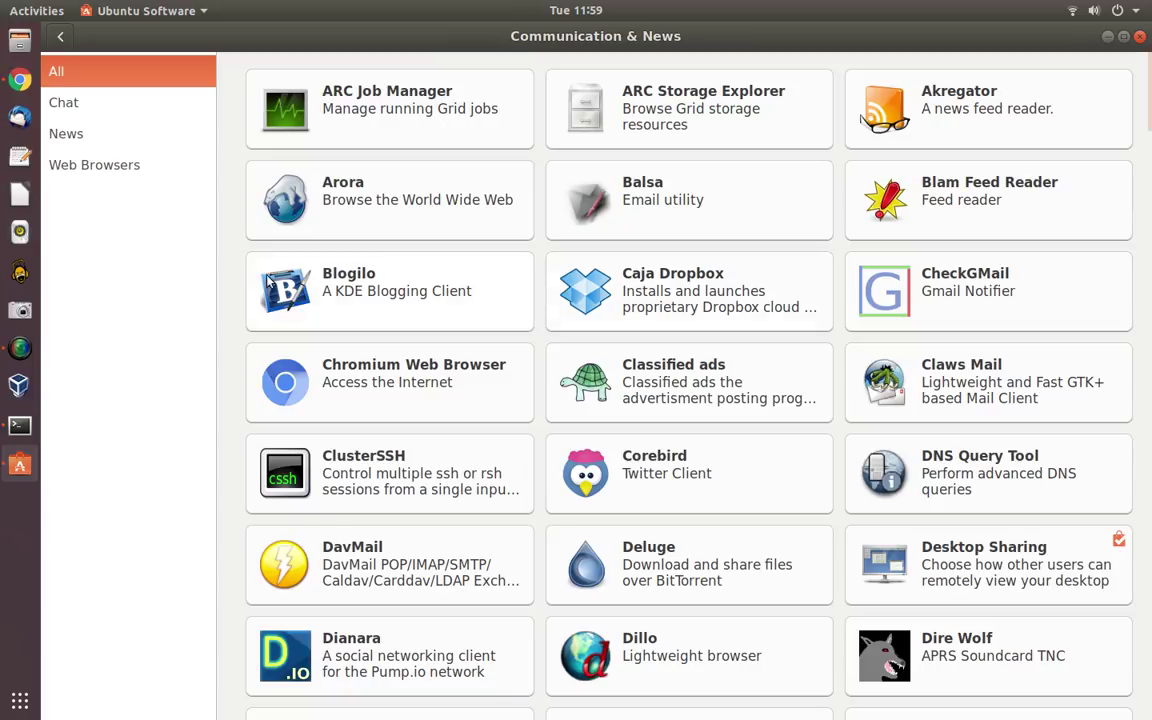
pyautogui.scroll(-5, 566, 362)
pyautogui.scroll(-4, 566, 362)
pyautogui.scroll(10, 520, 358)
pyautogui.click(1140, 36)
# - Search the activities overview for "syna", open Synaptic Package Manager, and authenticate with the account password
pyautogui.moveTo(2, 2)
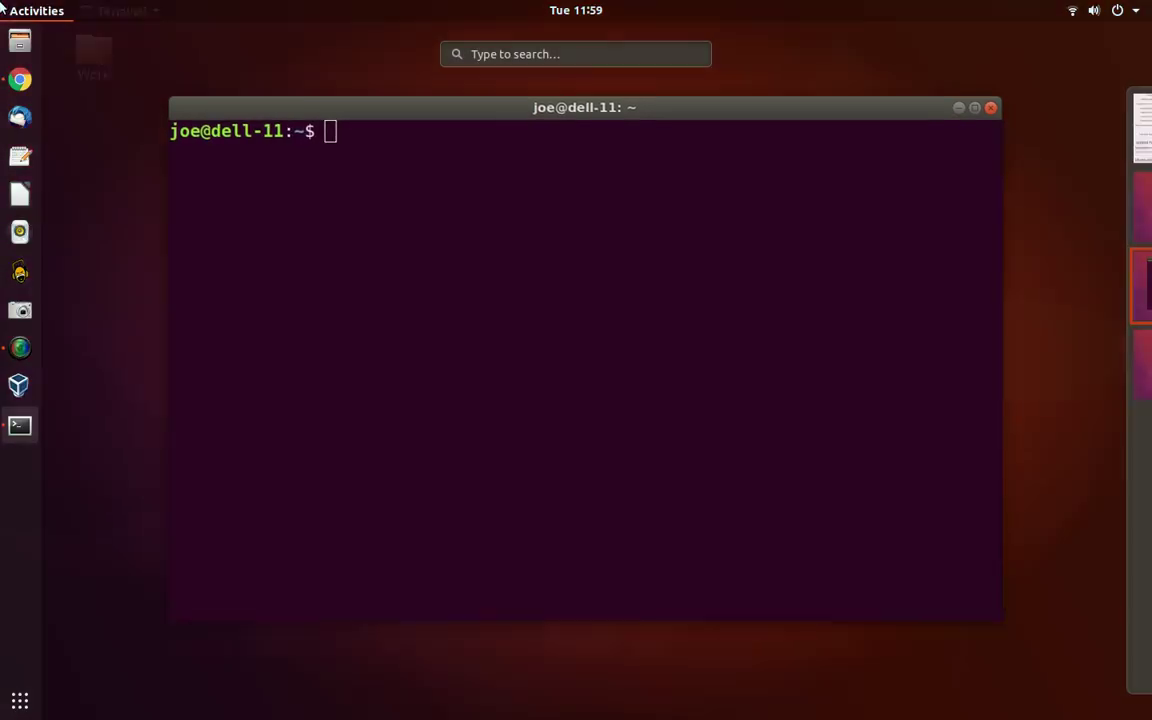
pyautogui.click(565, 54)
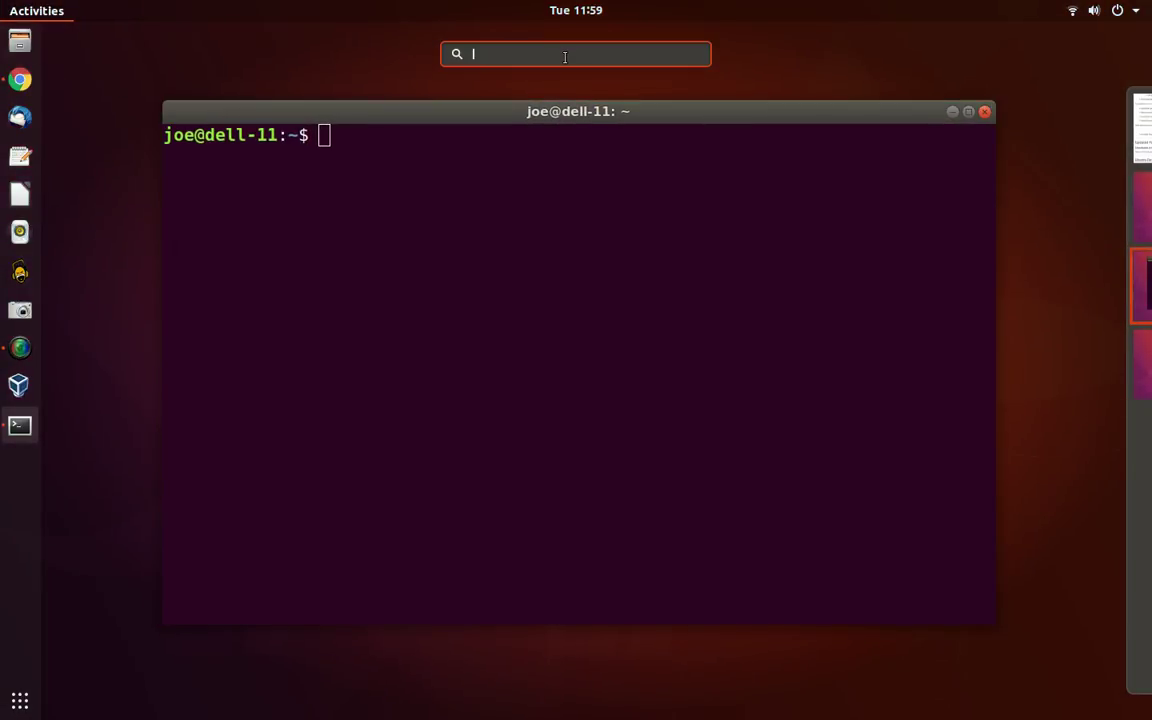
pyautogui.write('synal')
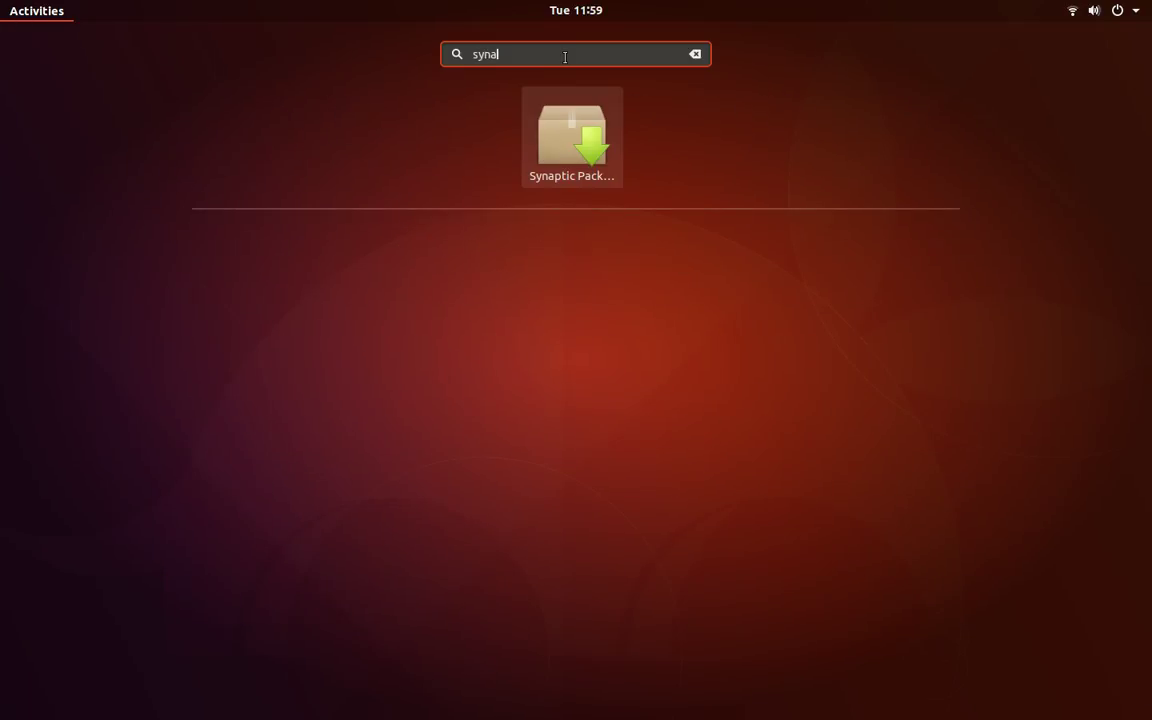
pyautogui.click(591, 147)
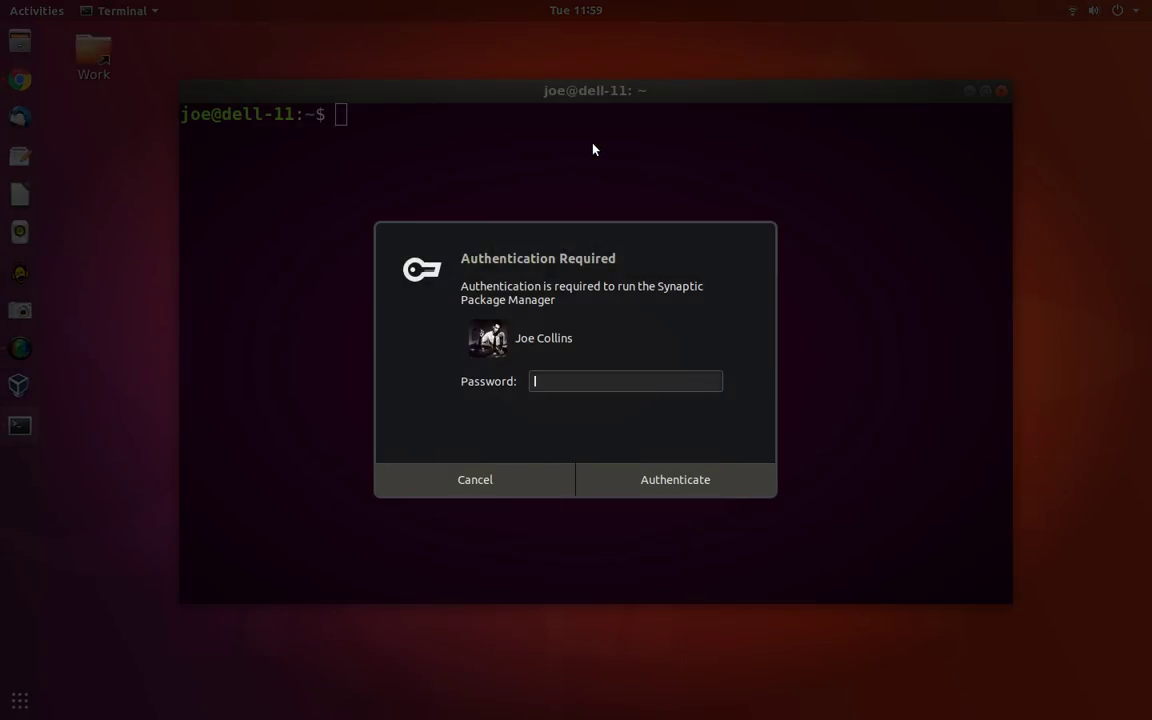
pyautogui.write('********')
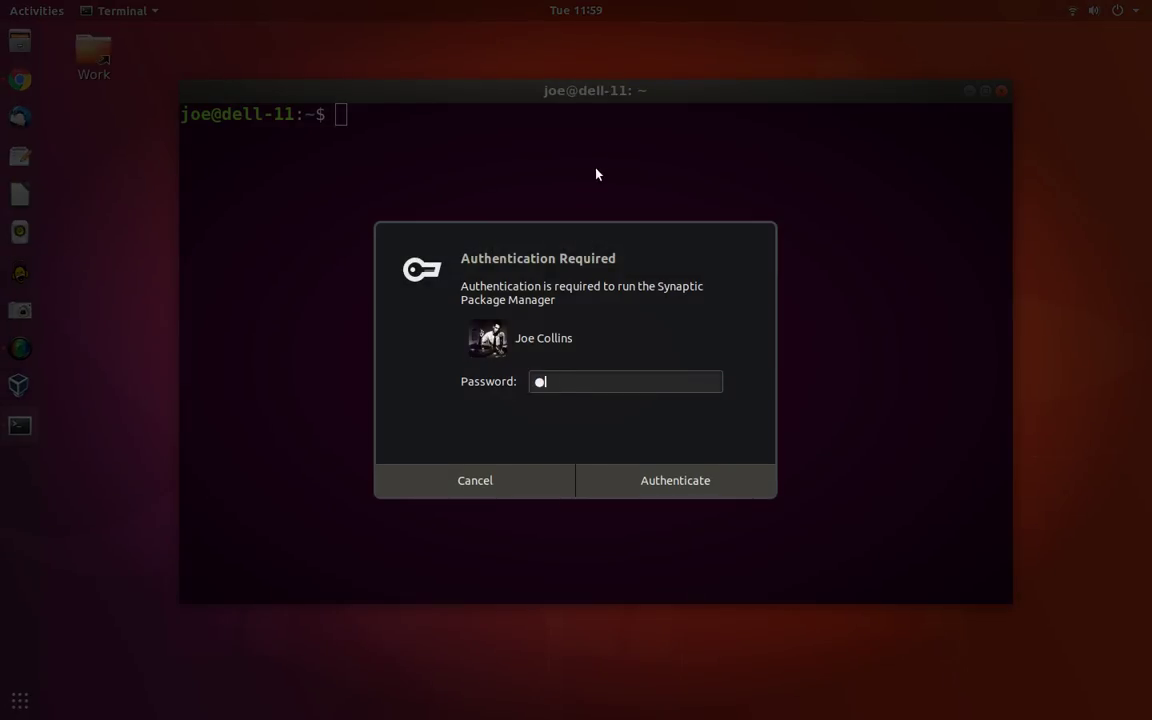
pyautogui.press('Return')
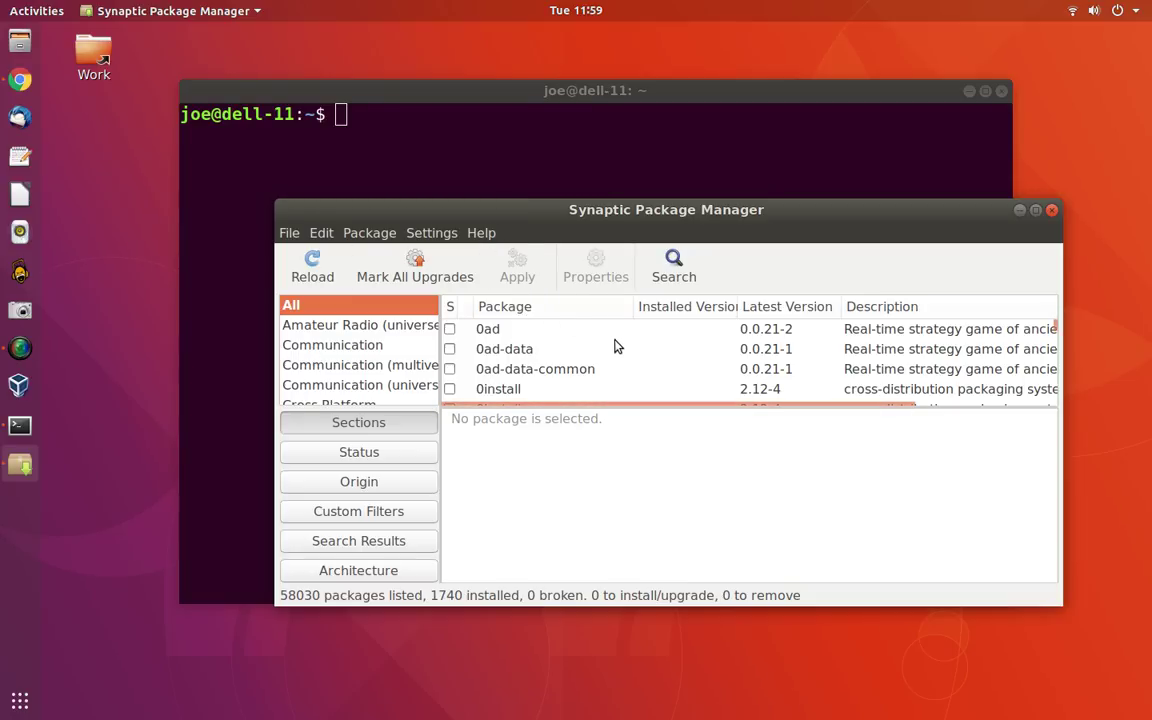
# - Look over the package list in Synaptic Package Manager, reposition its window over the terminal, and close it
pyautogui.scroll(-5, 616, 344)
pyautogui.scroll(5, 616, 344)
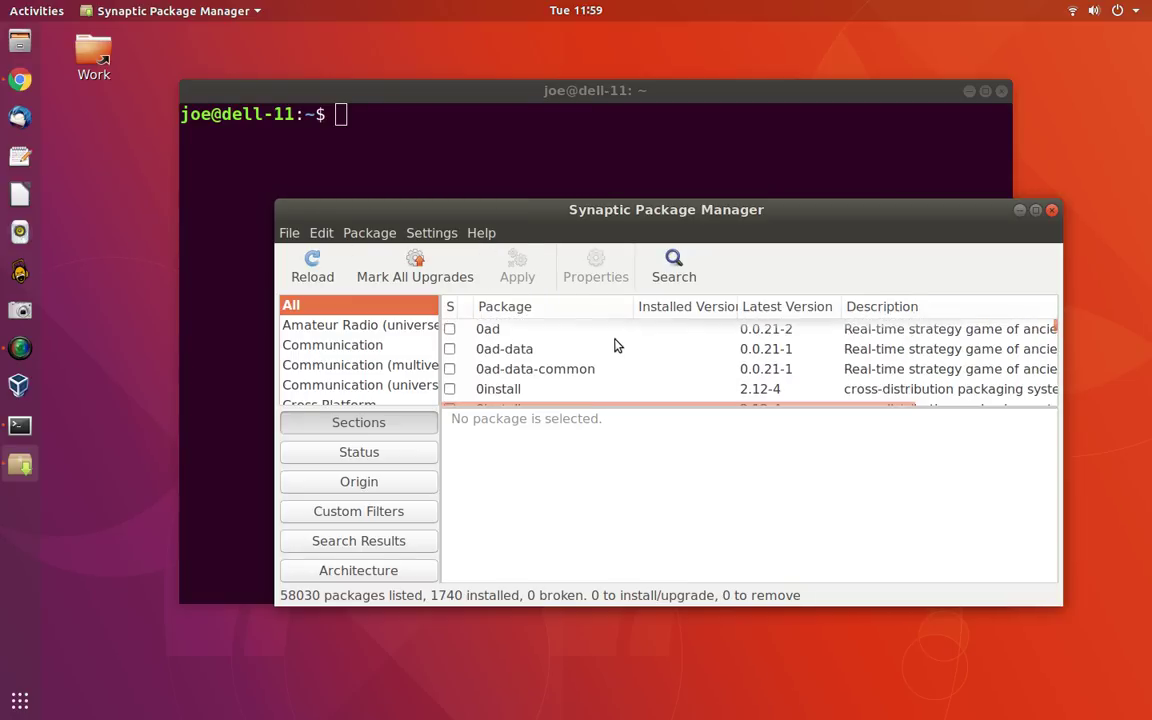
pyautogui.moveTo(668, 245); pyautogui.dragTo(534, 164)
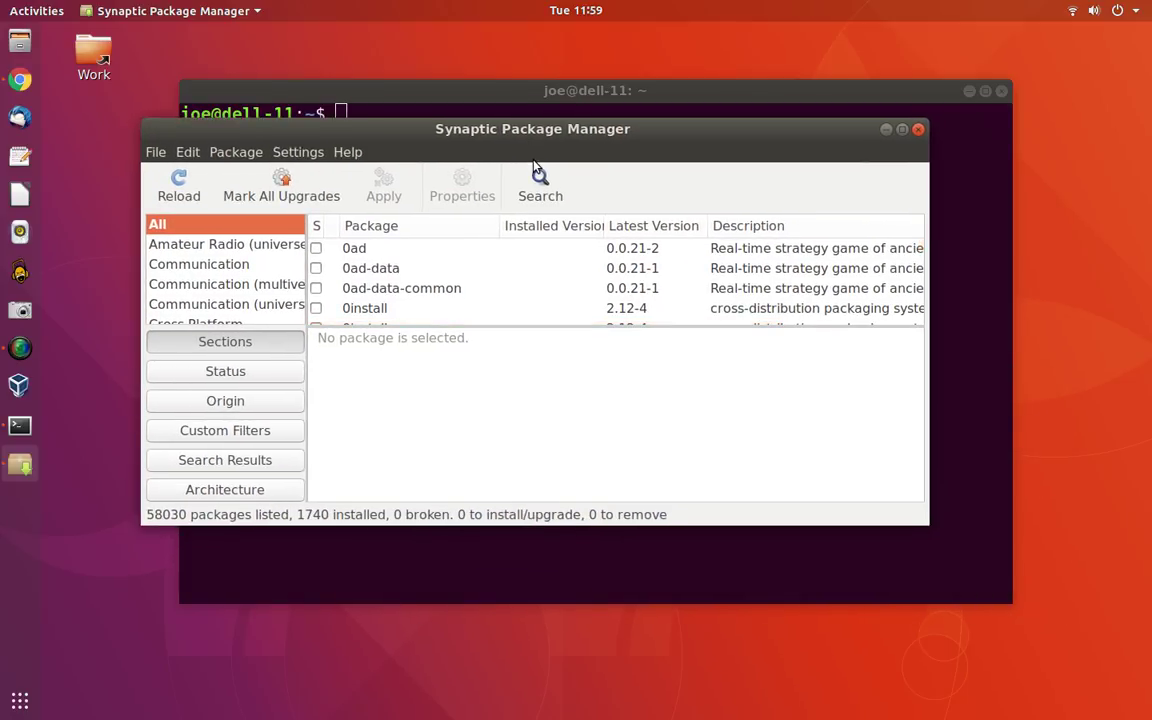
pyautogui.click(915, 133)
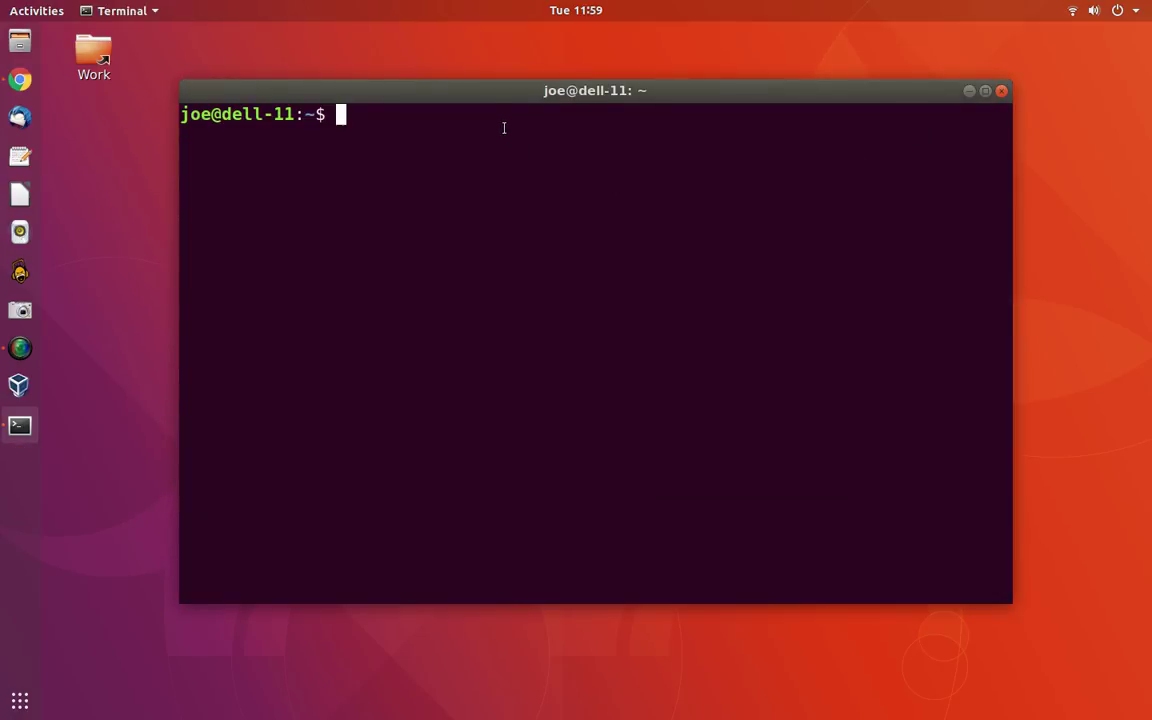
# - Open the file manager and go to the Packages folder inside Downloads
pyautogui.click(3, 7)
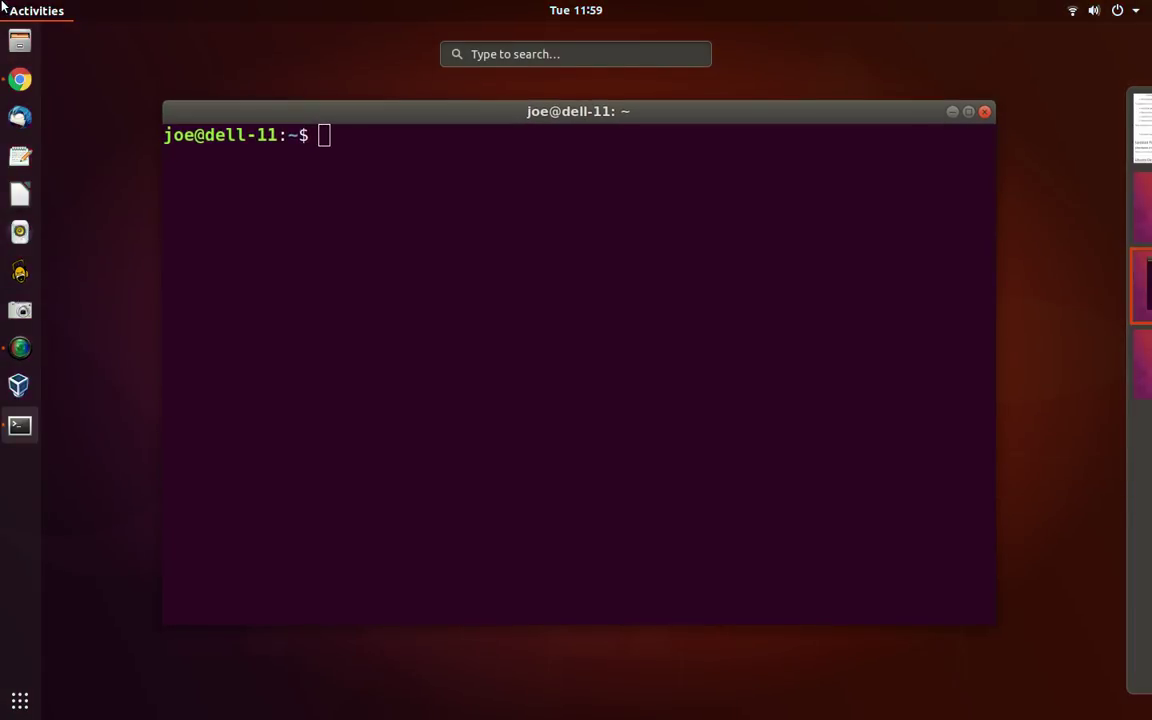
pyautogui.click(469, 183)
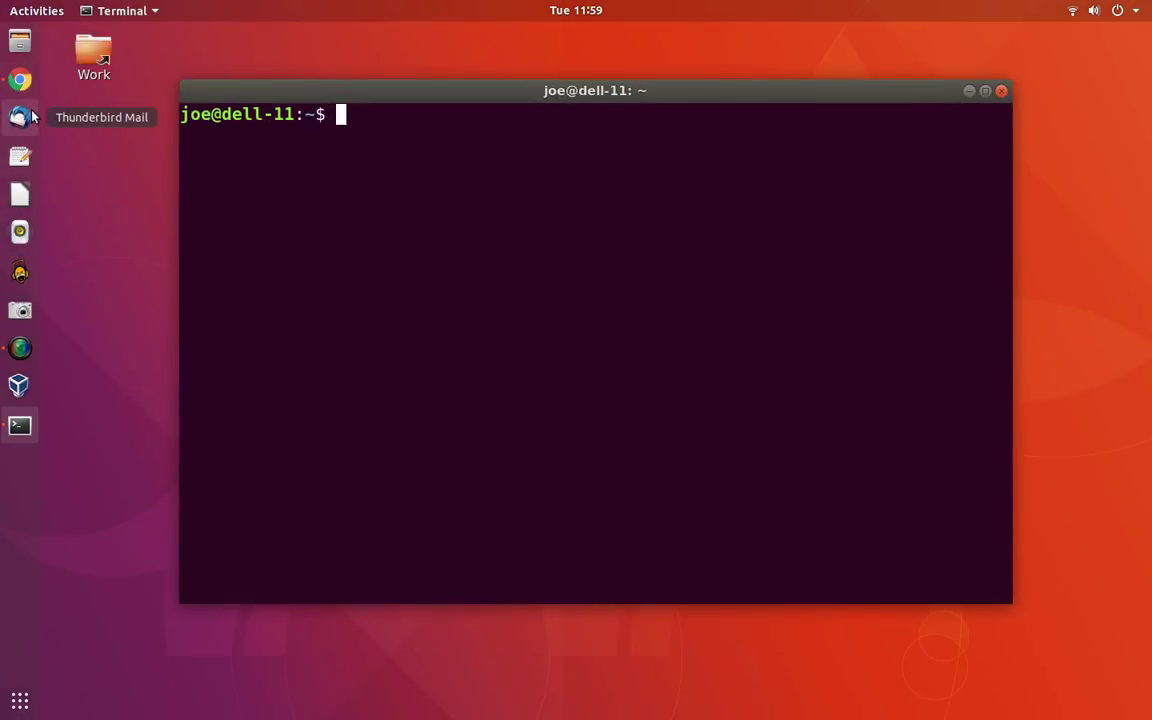
pyautogui.click(22, 43)
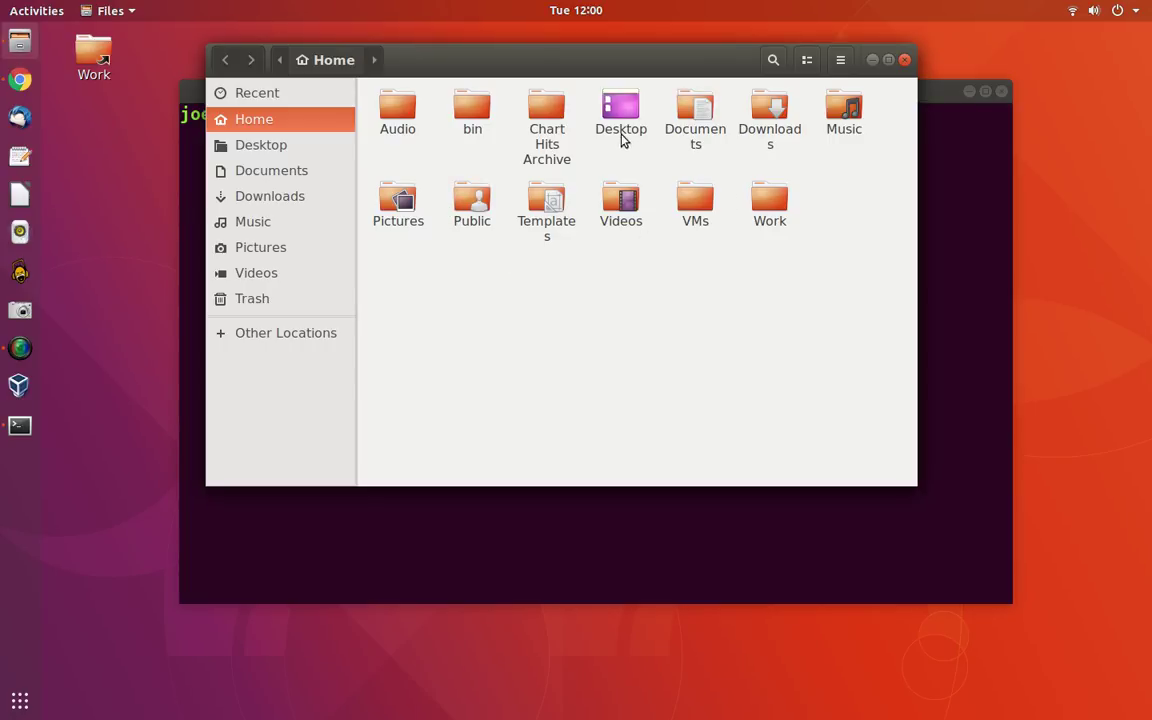
pyautogui.doubleClick(763, 119)
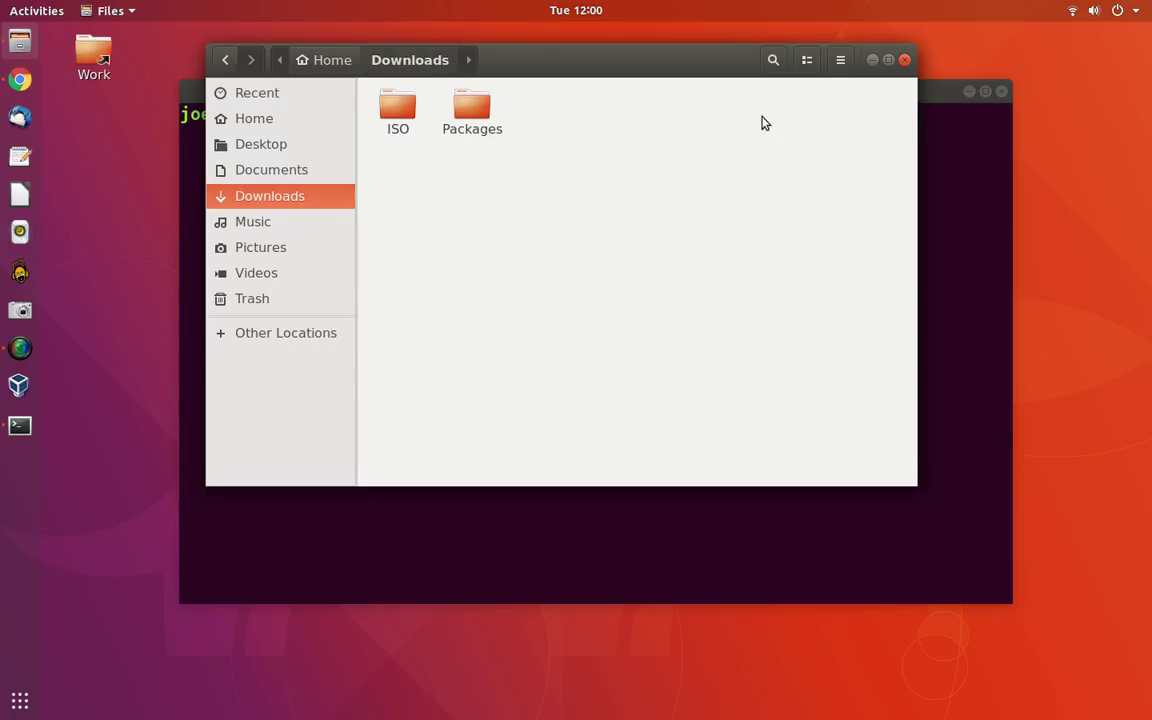
pyautogui.click(474, 118)
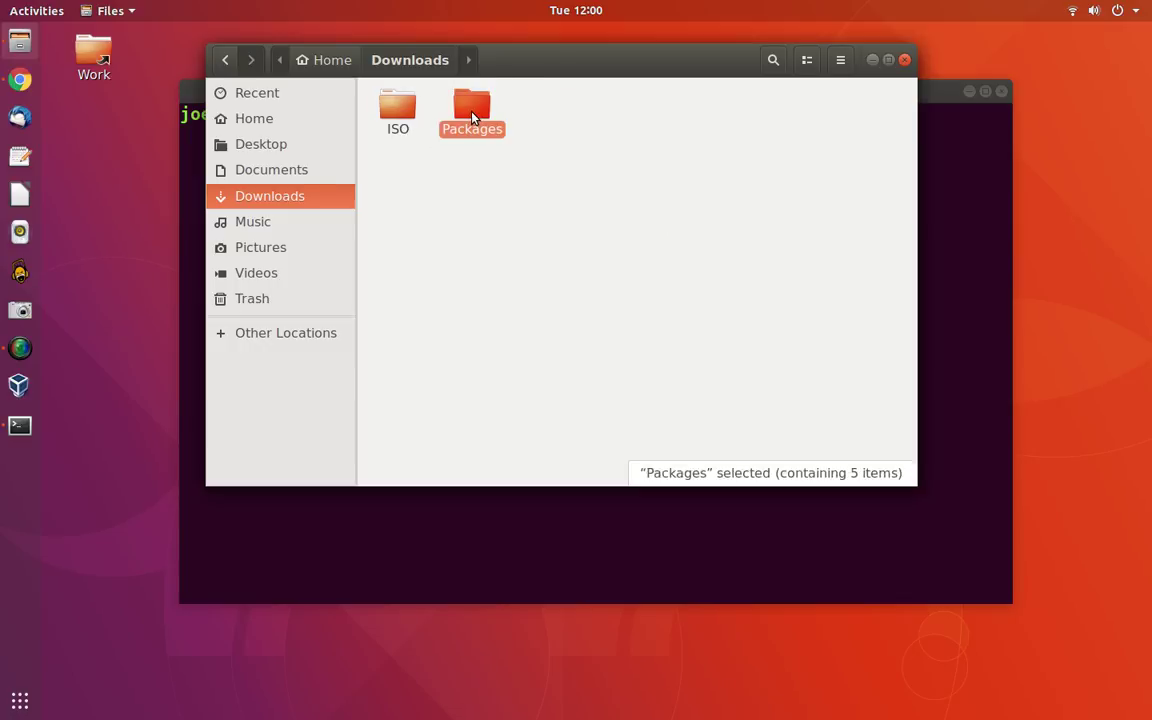
pyautogui.doubleClick(474, 118)
# - Install mp3gain_1.5.2-r2-6-yakkety1.0_amd64.deb through Ubuntu Software, authenticating with the account password, and close Ubuntu Software
pyautogui.click(396, 145)
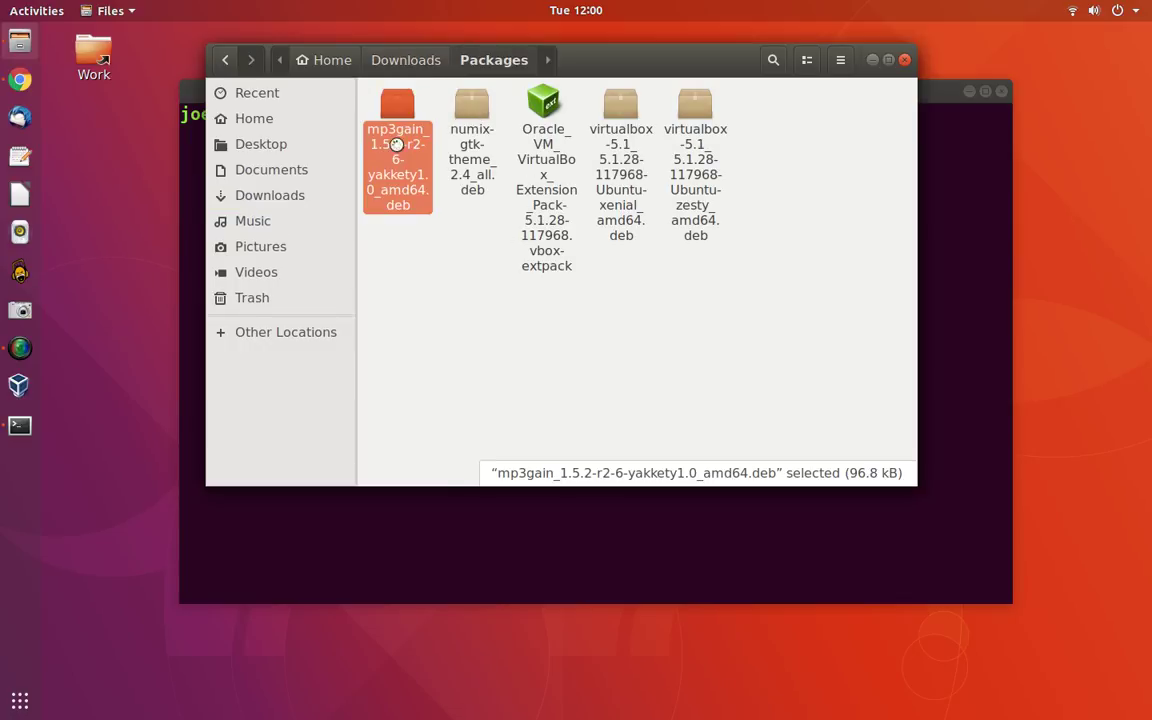
pyautogui.doubleClick(396, 145)
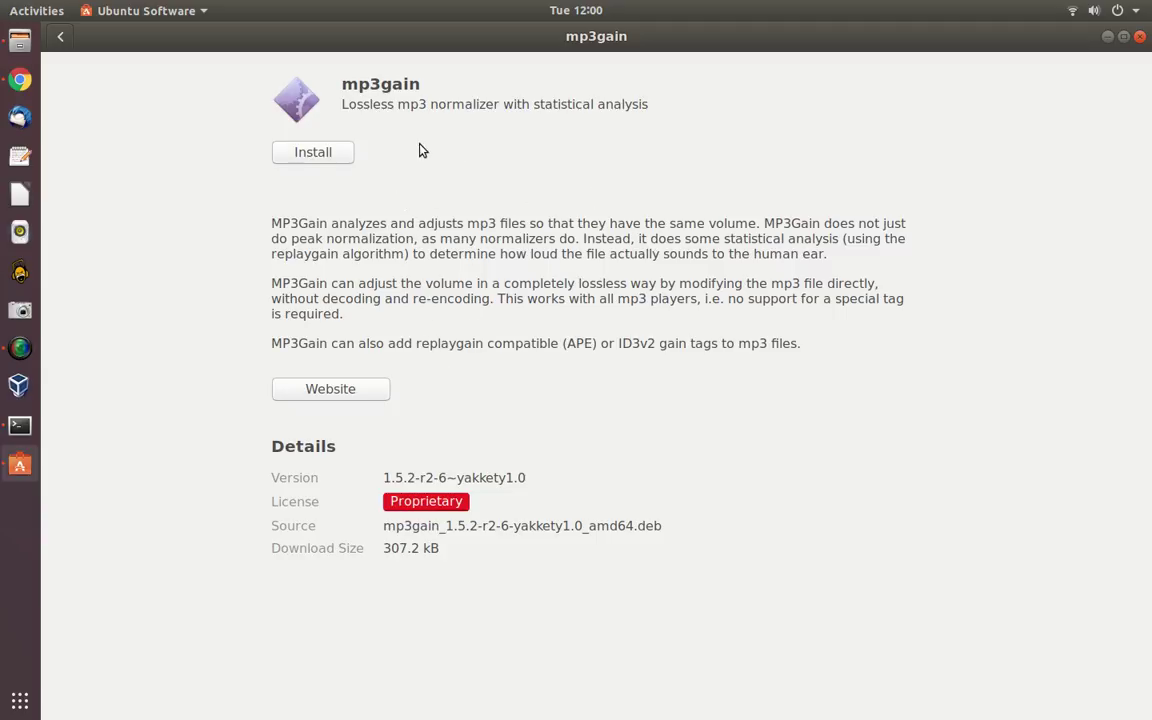
pyautogui.click(329, 159)
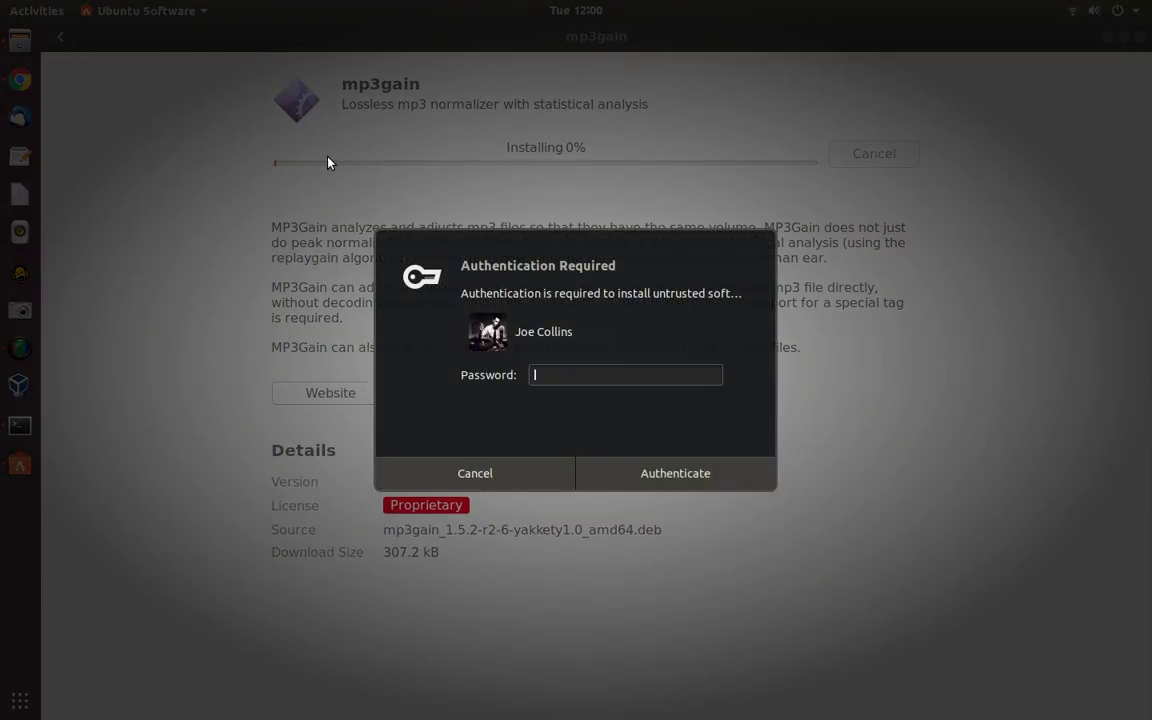
pyautogui.write('•••••')
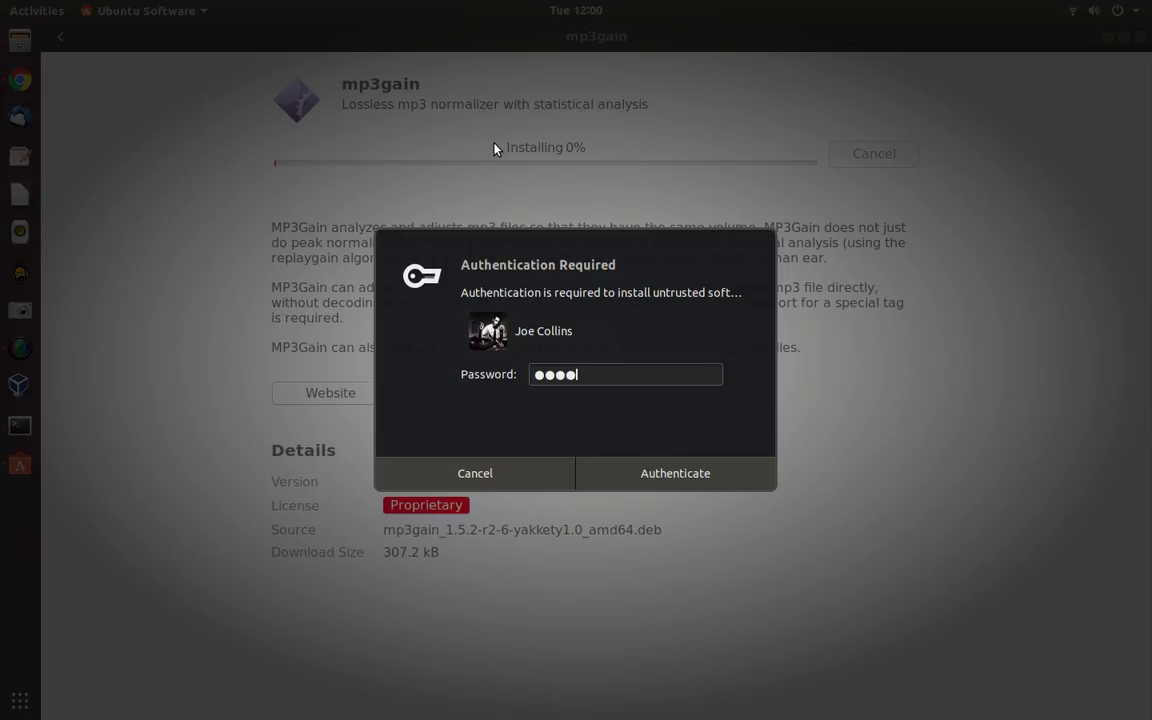
pyautogui.write('•••')
pyautogui.press('Return')
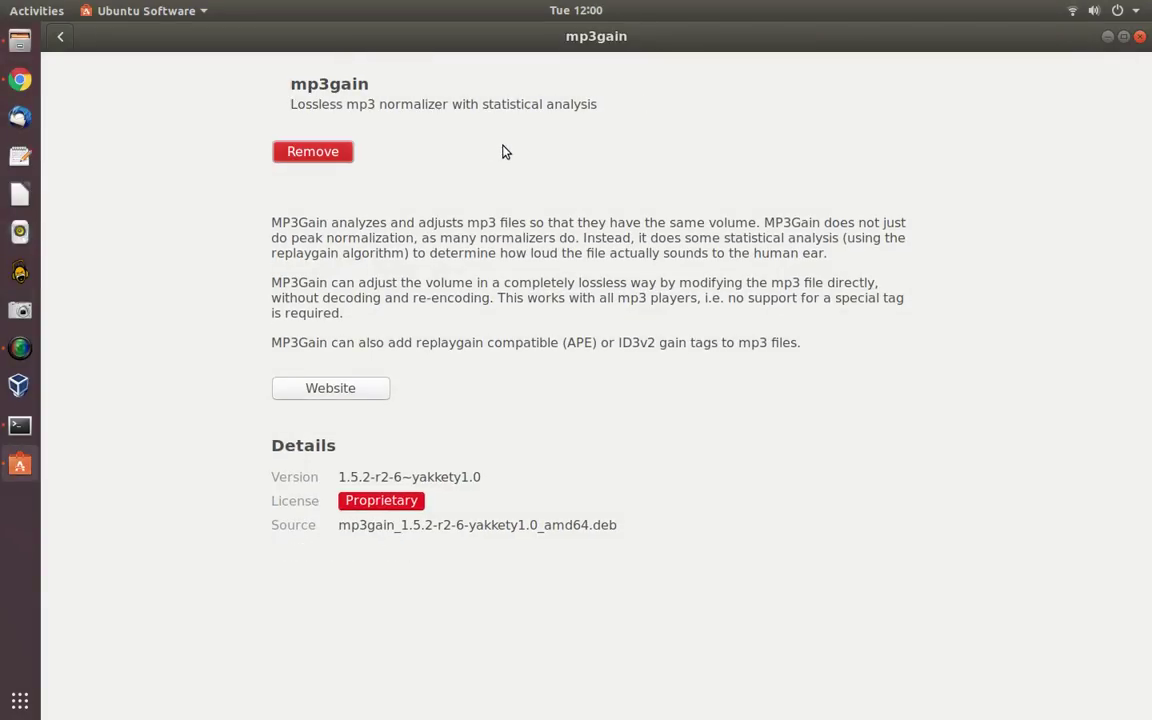
pyautogui.click(1138, 35)
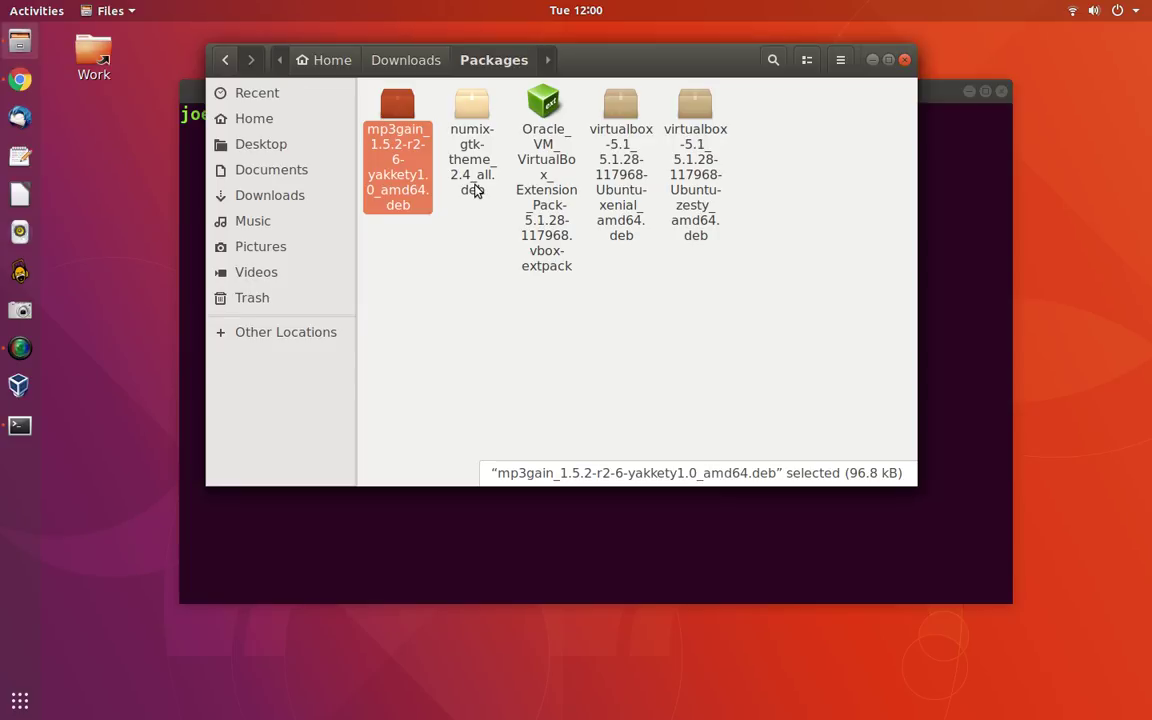
# - Examine the recommended and other applications available for opening the mp3gain package, and cancel without choosing one
pyautogui.rightClick(394, 133)
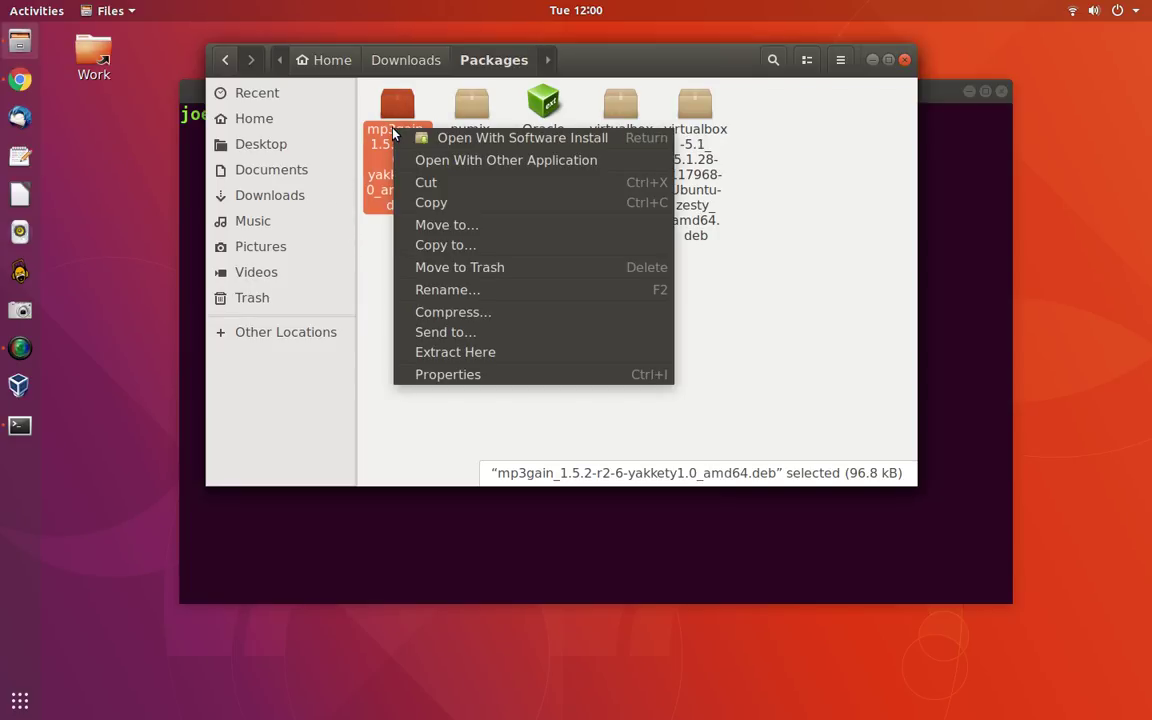
pyautogui.click(567, 170)
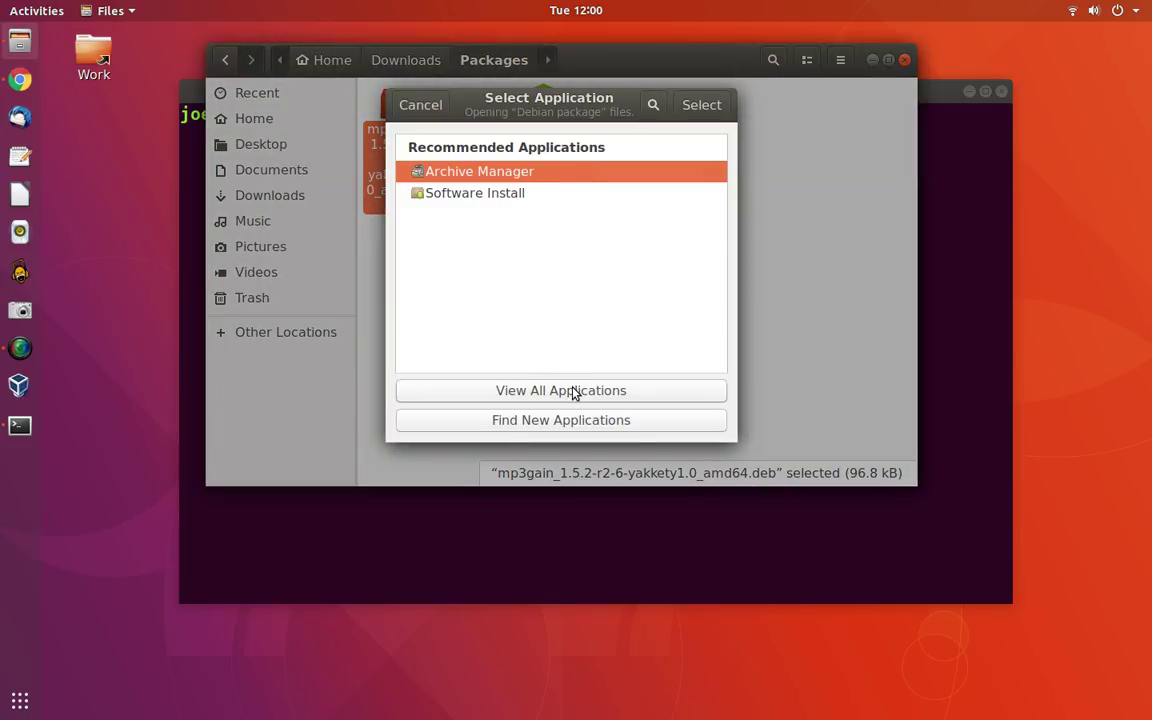
pyautogui.click(555, 193)
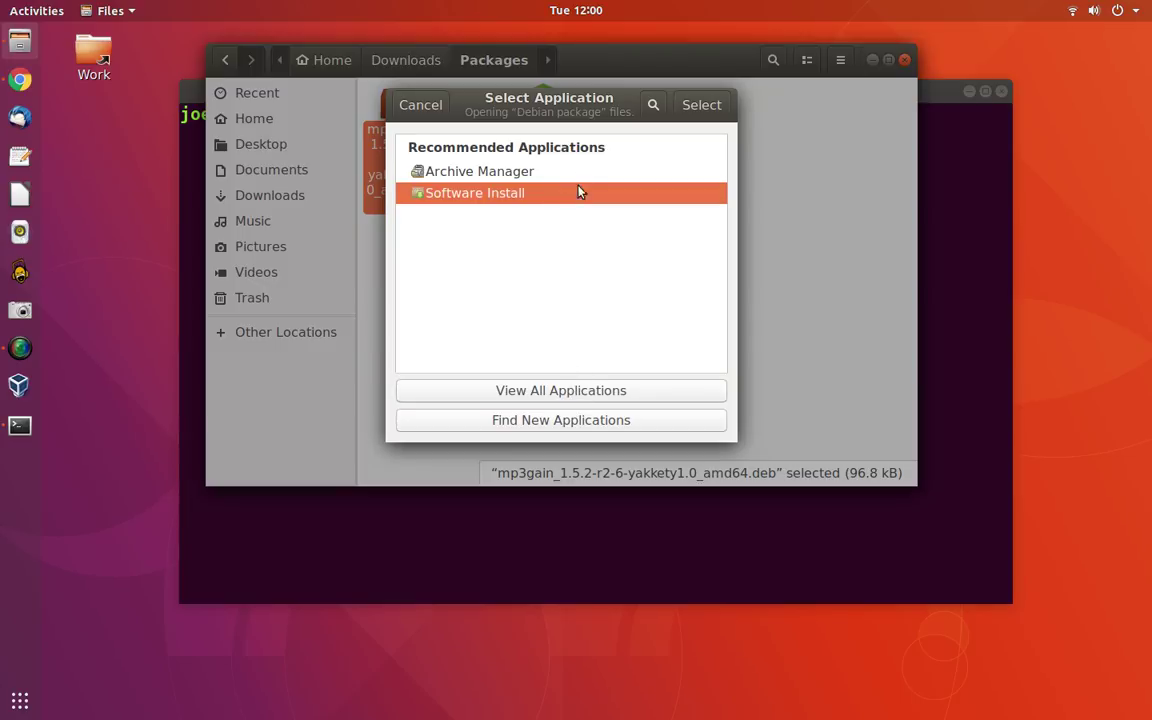
pyautogui.click(578, 174)
pyautogui.click(597, 390)
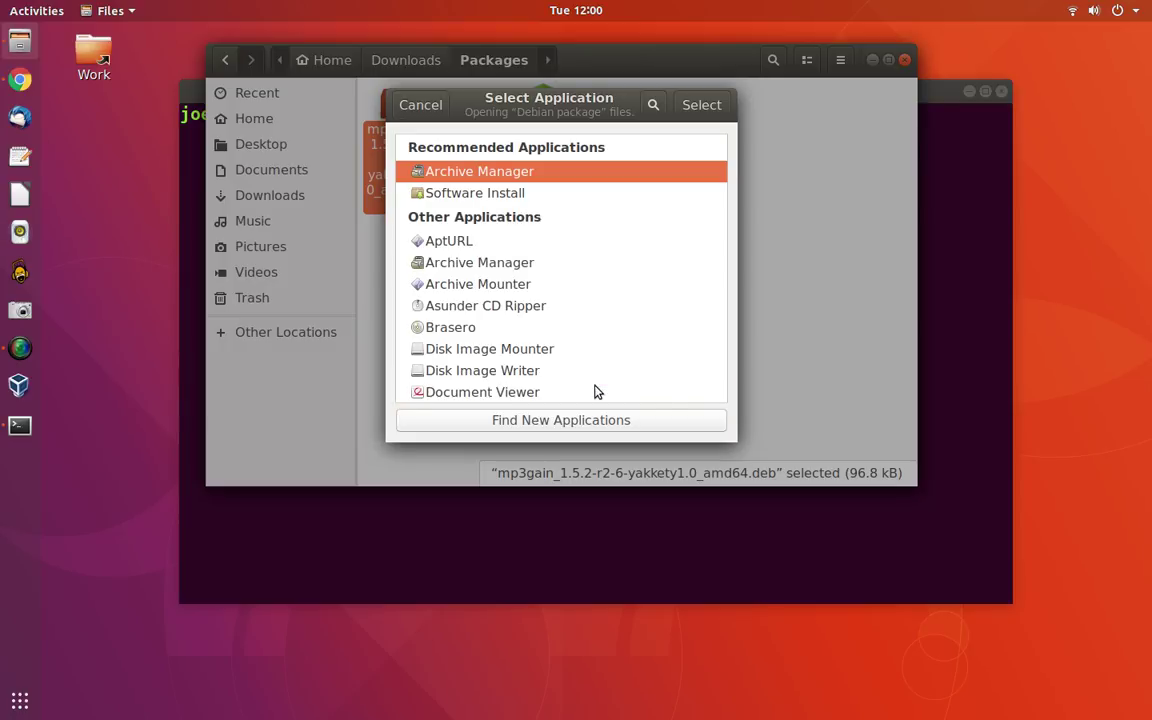
pyautogui.scroll(-5, 594, 285)
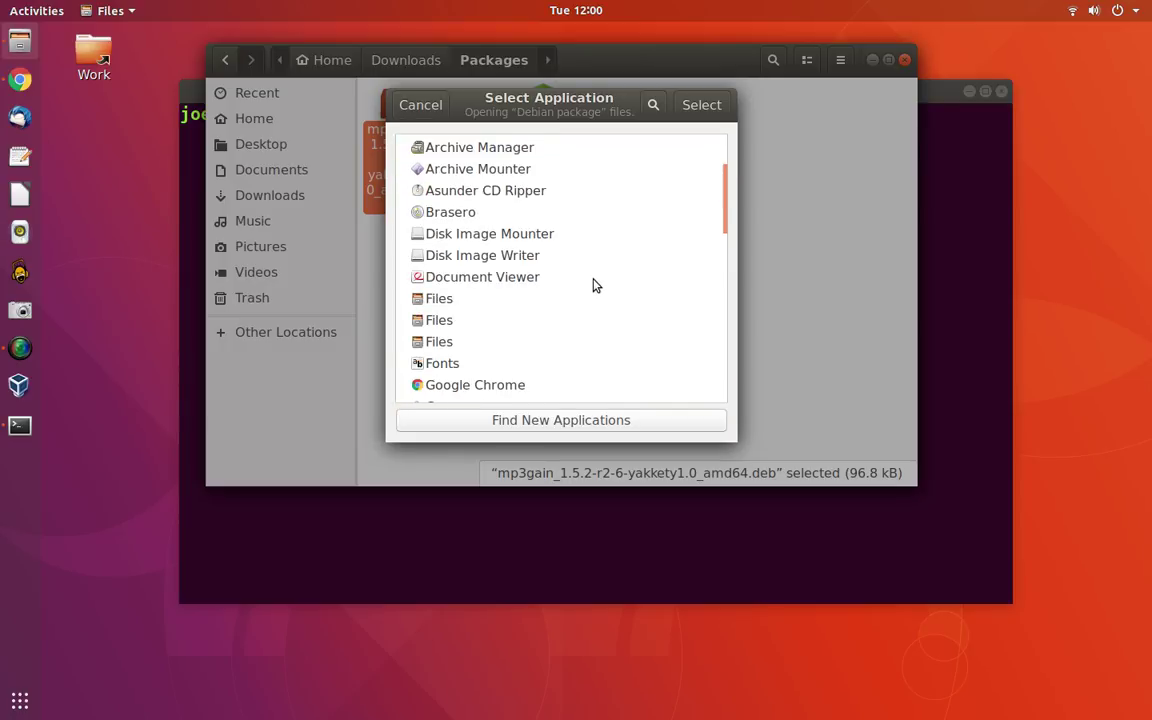
pyautogui.scroll(-1, 593, 286)
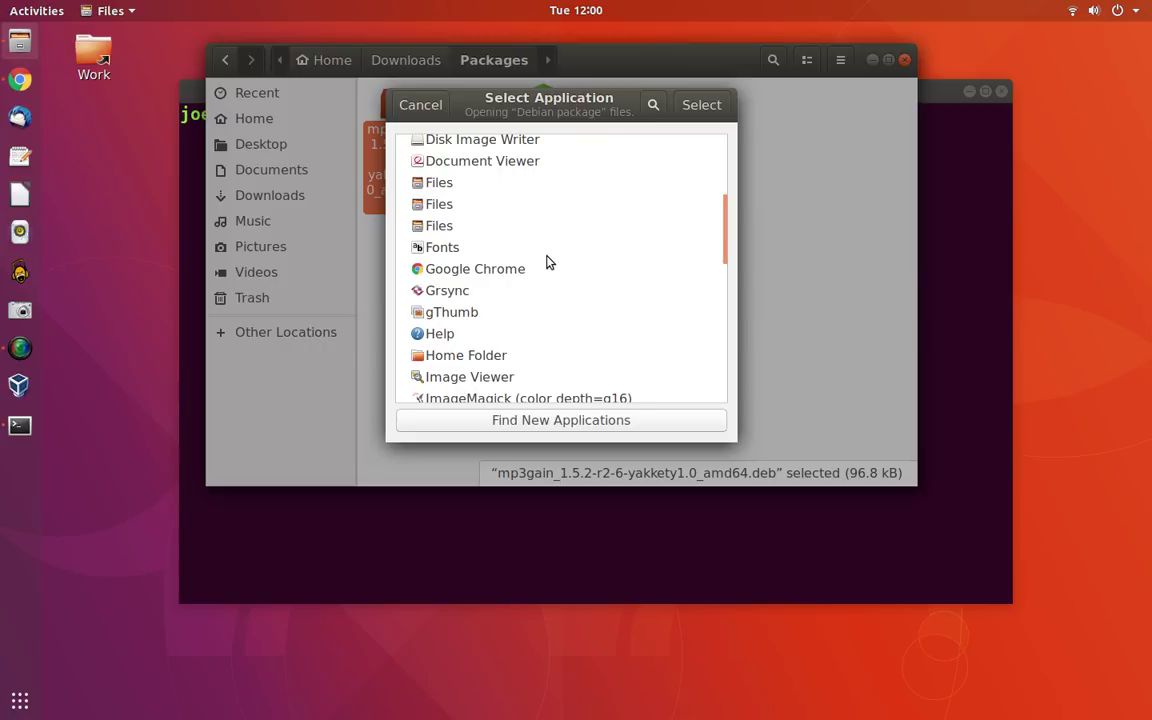
pyautogui.scroll(5, 548, 262)
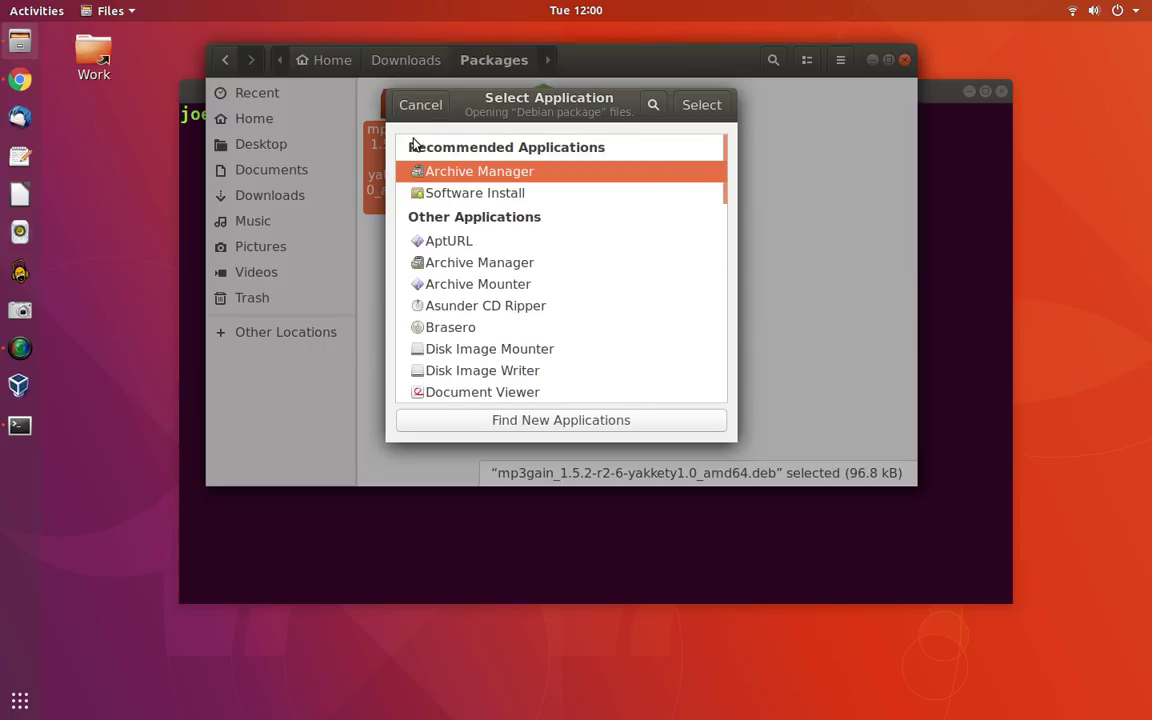
pyautogui.click(424, 105)
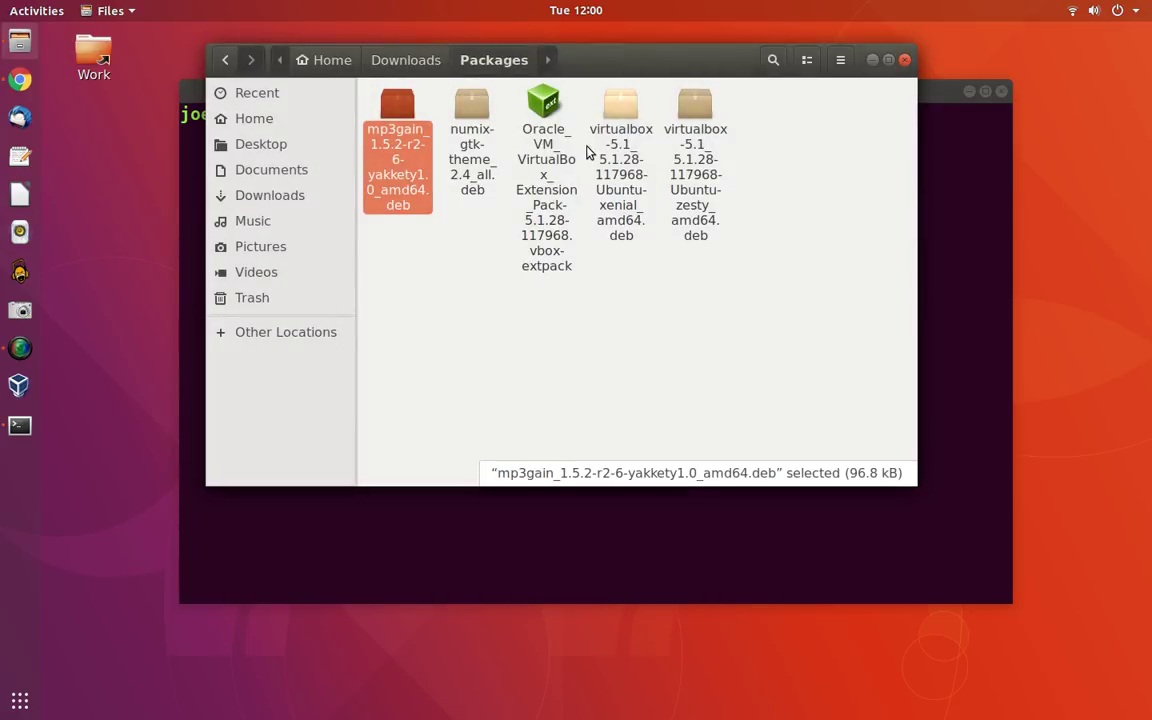
# - Search the activities overview for "gdebi", open GDebi Package Installer, and move its window over the file manager
pyautogui.moveTo(2, 6)
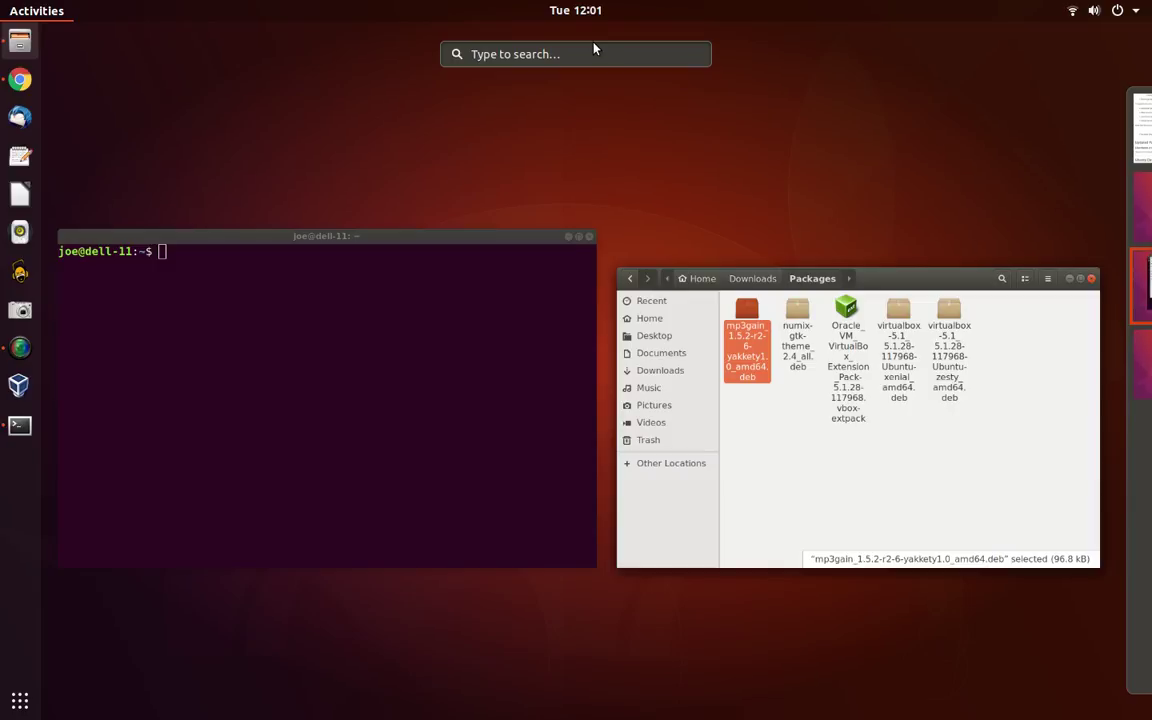
pyautogui.write('gdebi')
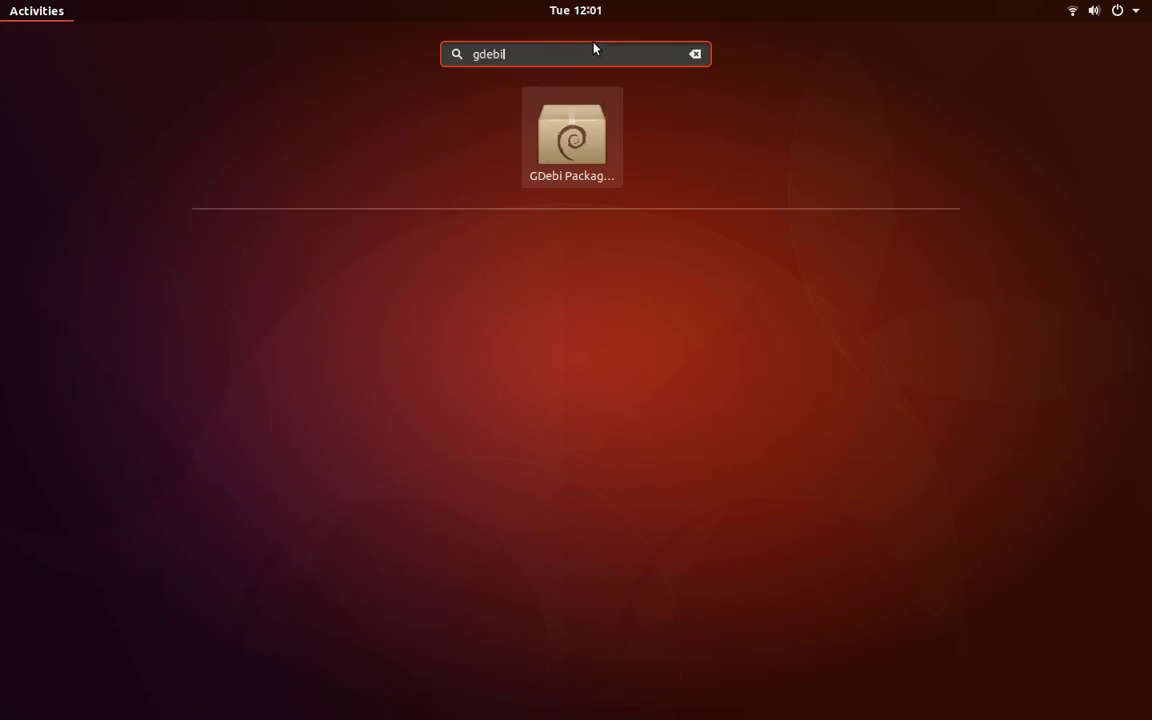
pyautogui.click(598, 163)
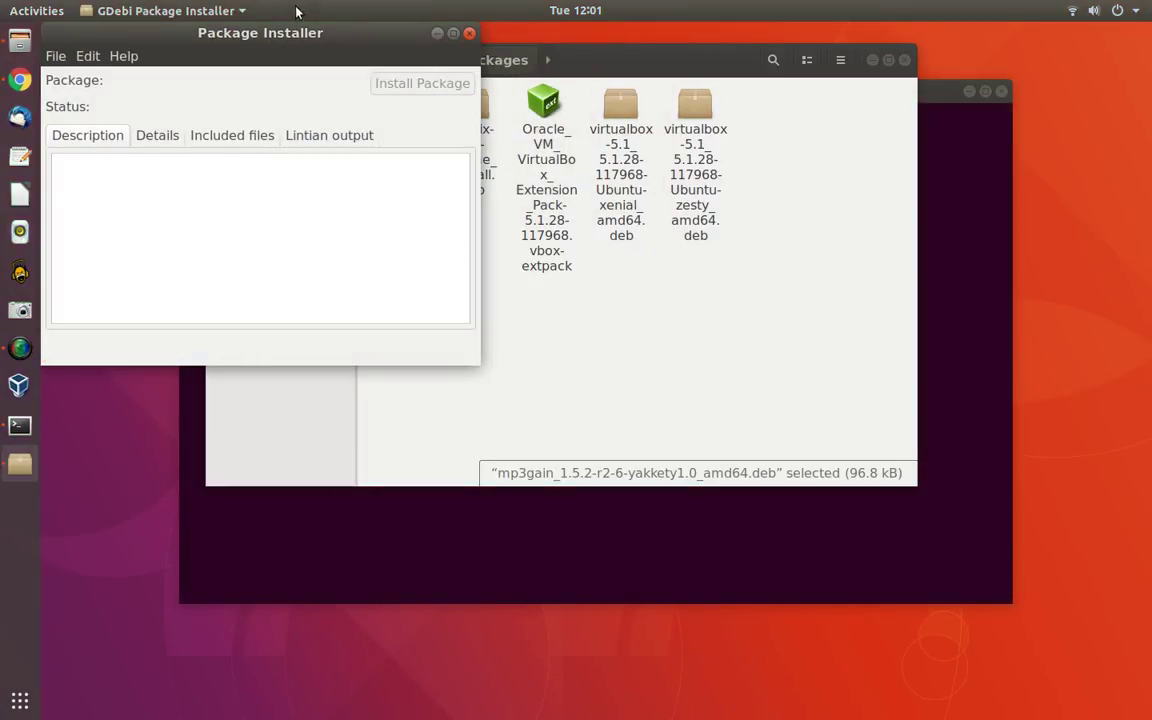
pyautogui.moveTo(302, 35); pyautogui.dragTo(481, 57)
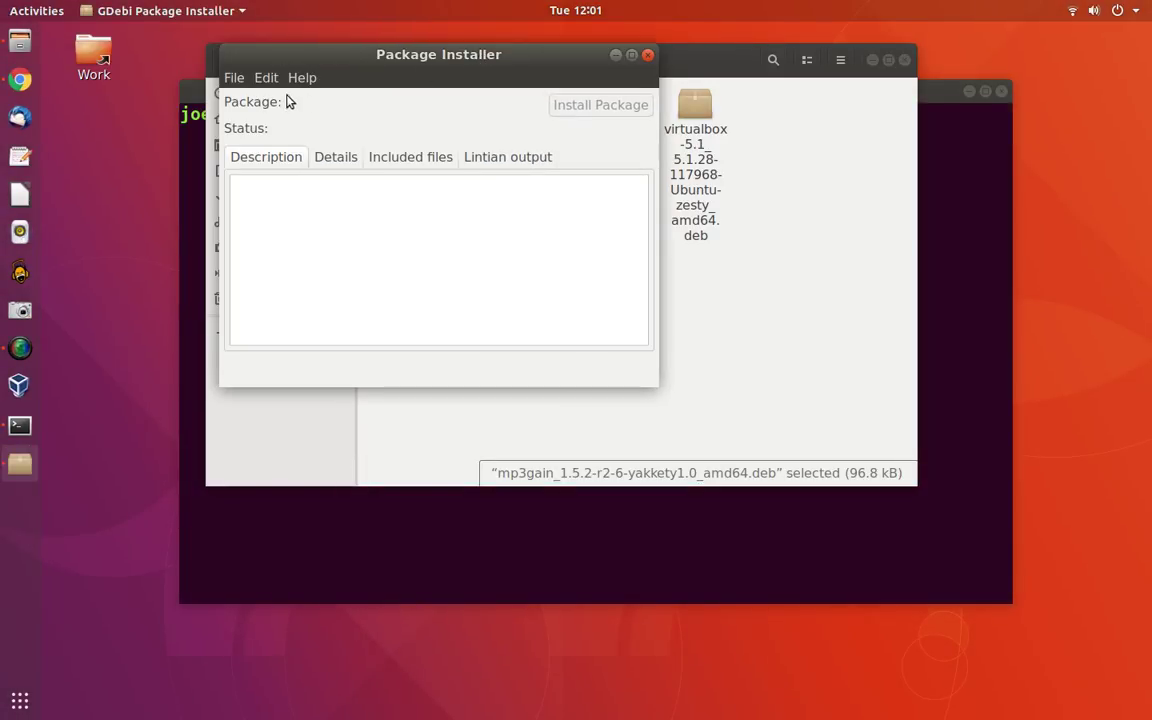
# - Load mp3gain_1.5.2-r2-6-yakkety1.0_amd64.deb from Downloads/Packages into GDebi, view its package information, and close the installer
pyautogui.click(233, 78)
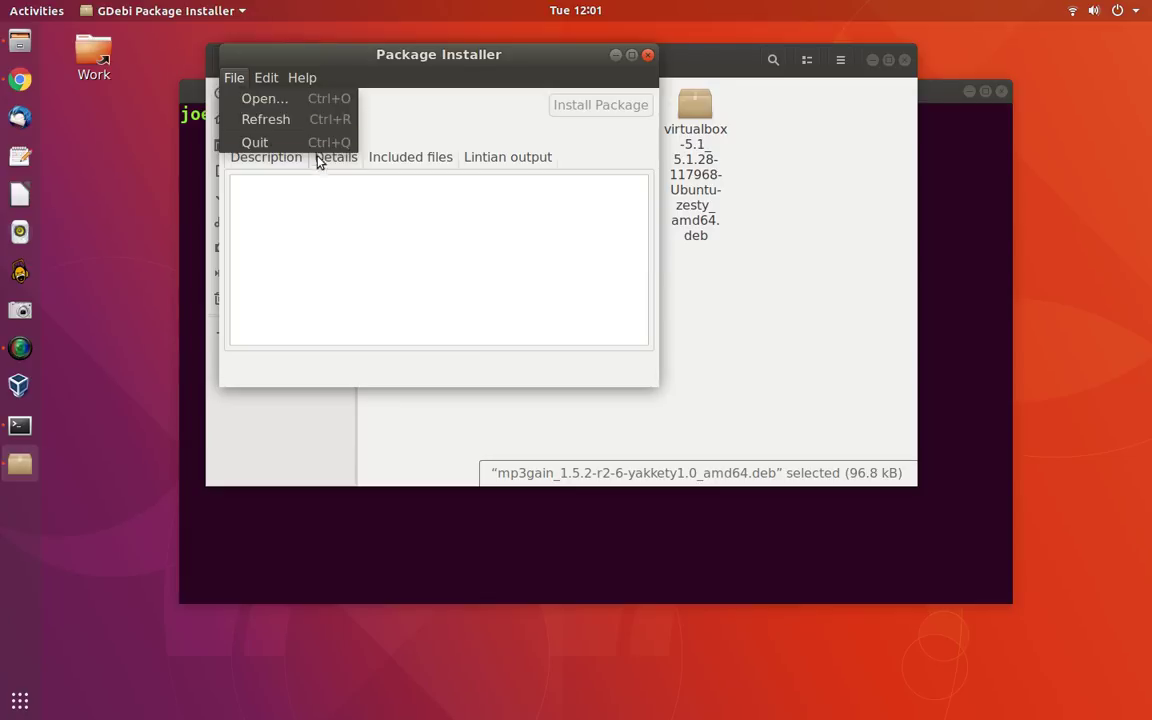
pyautogui.moveTo(302, 78)
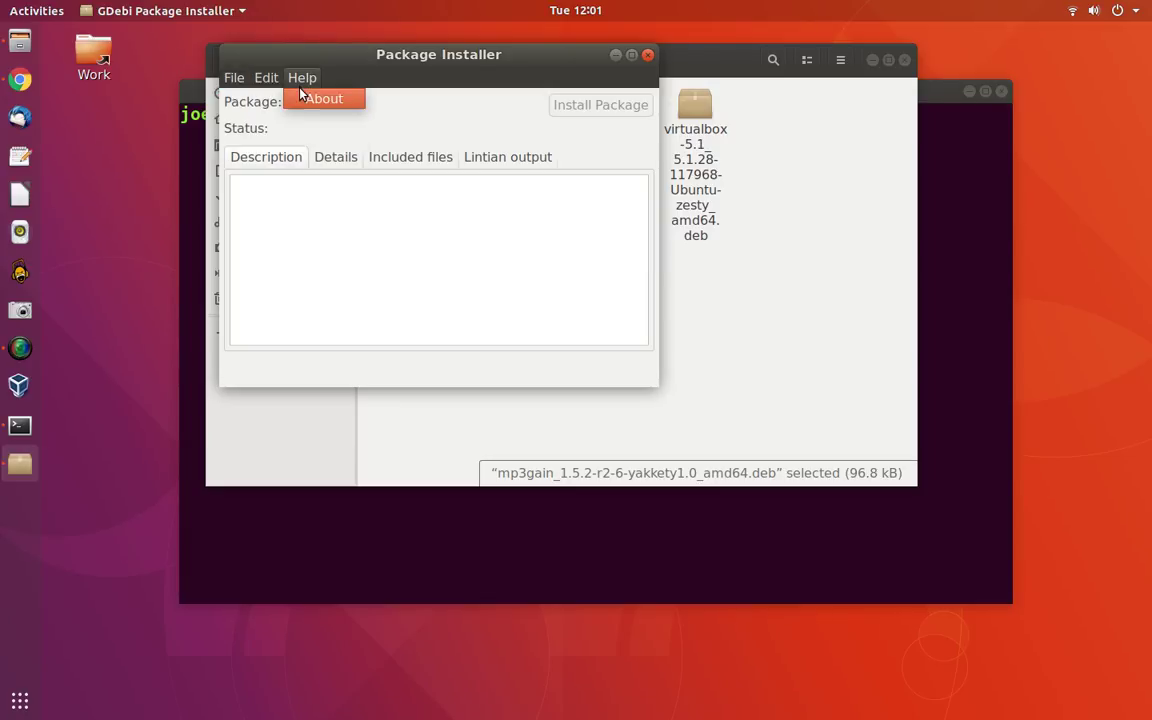
pyautogui.moveTo(231, 77)
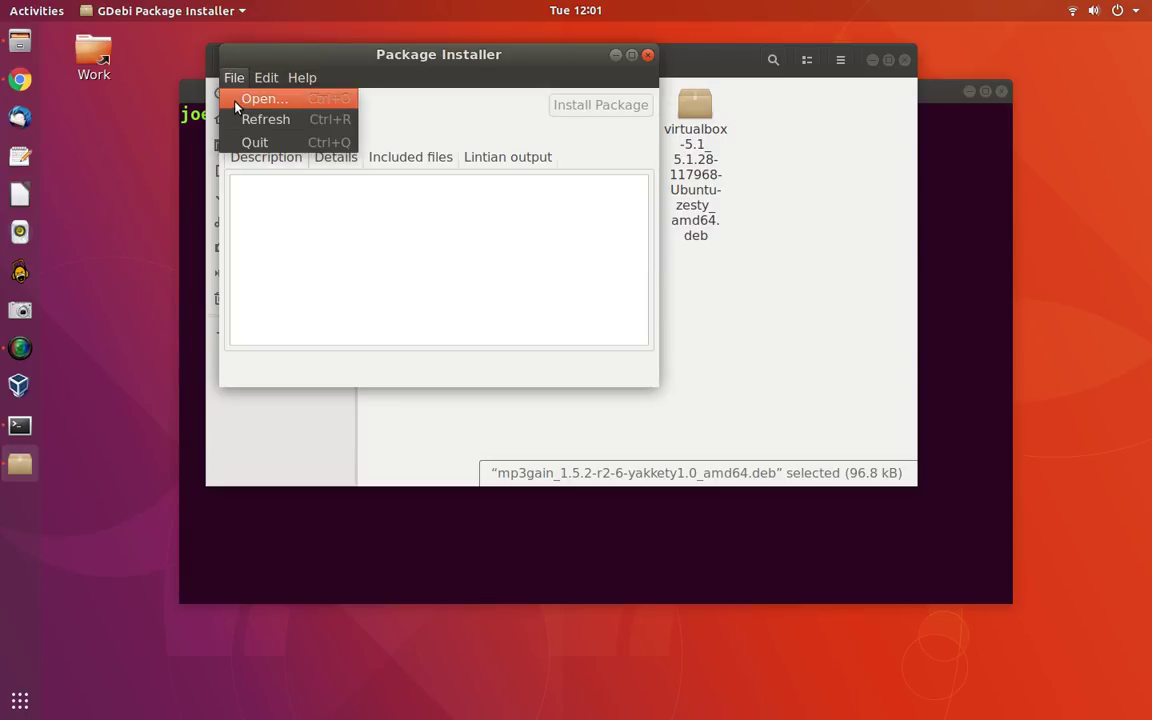
pyautogui.click(236, 100)
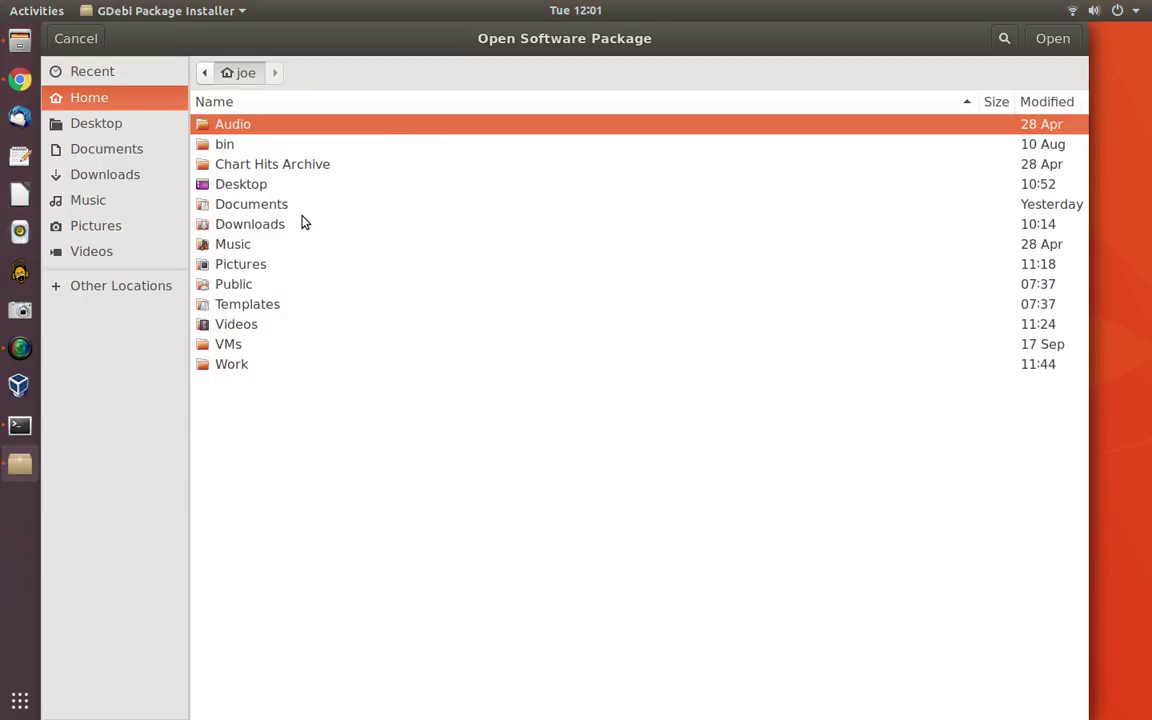
pyautogui.doubleClick(303, 224)
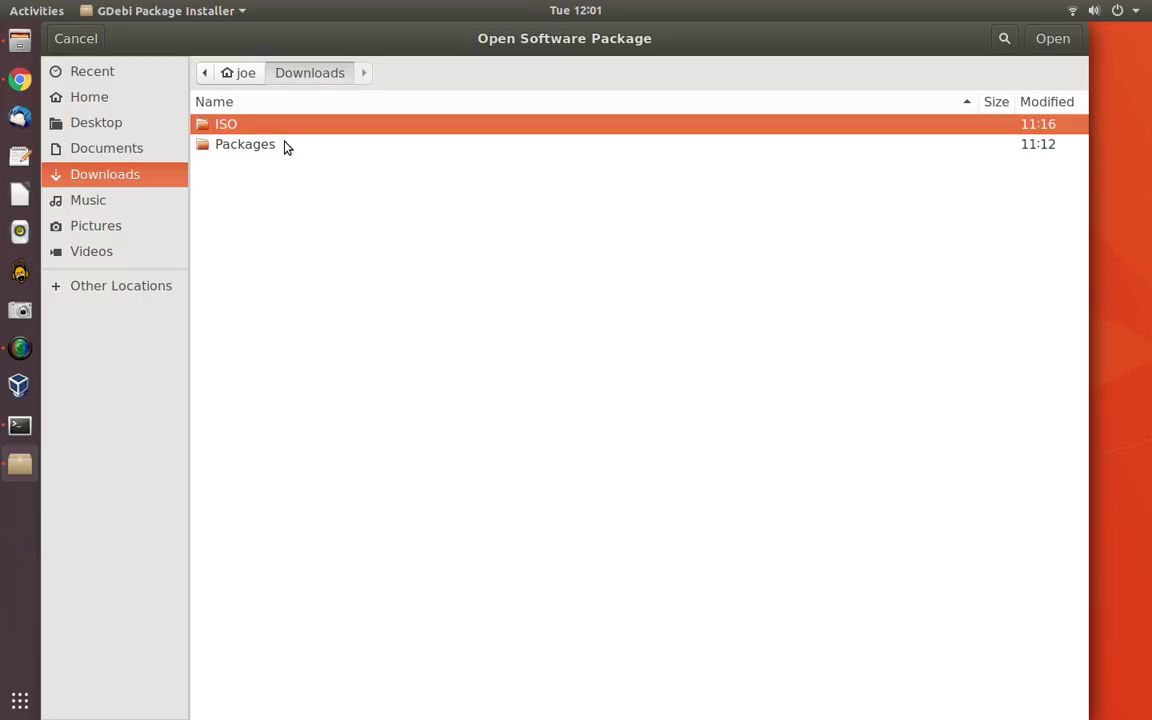
pyautogui.doubleClick(285, 147)
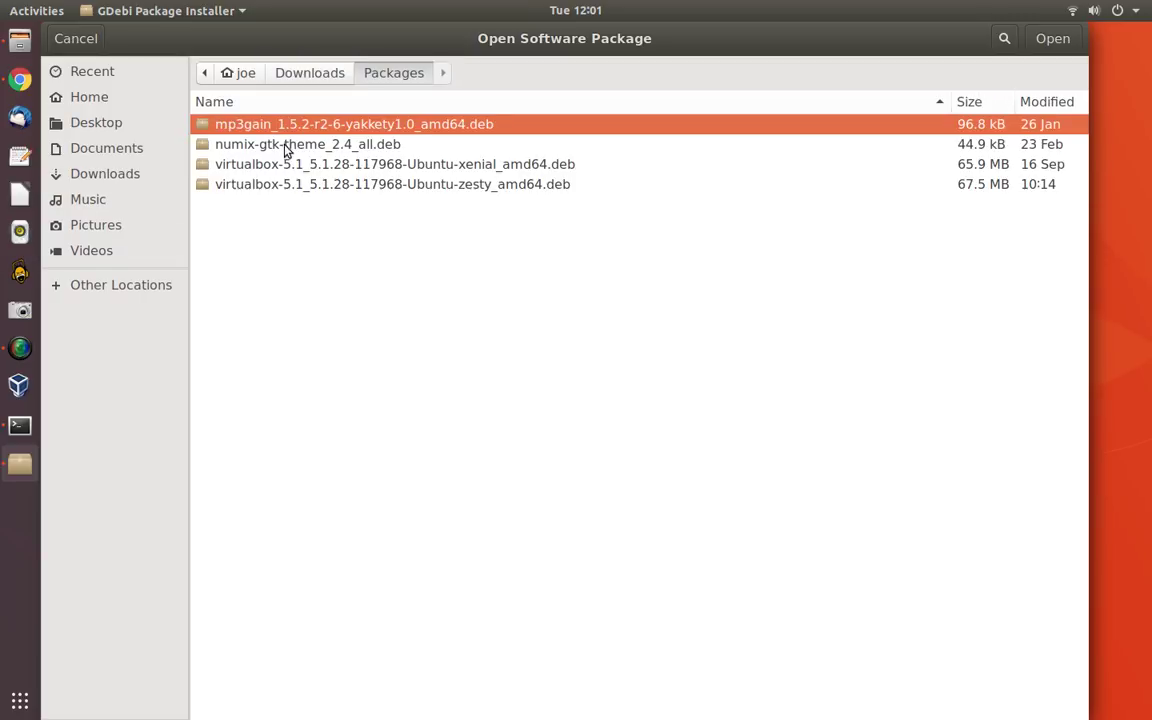
pyautogui.doubleClick(390, 128)
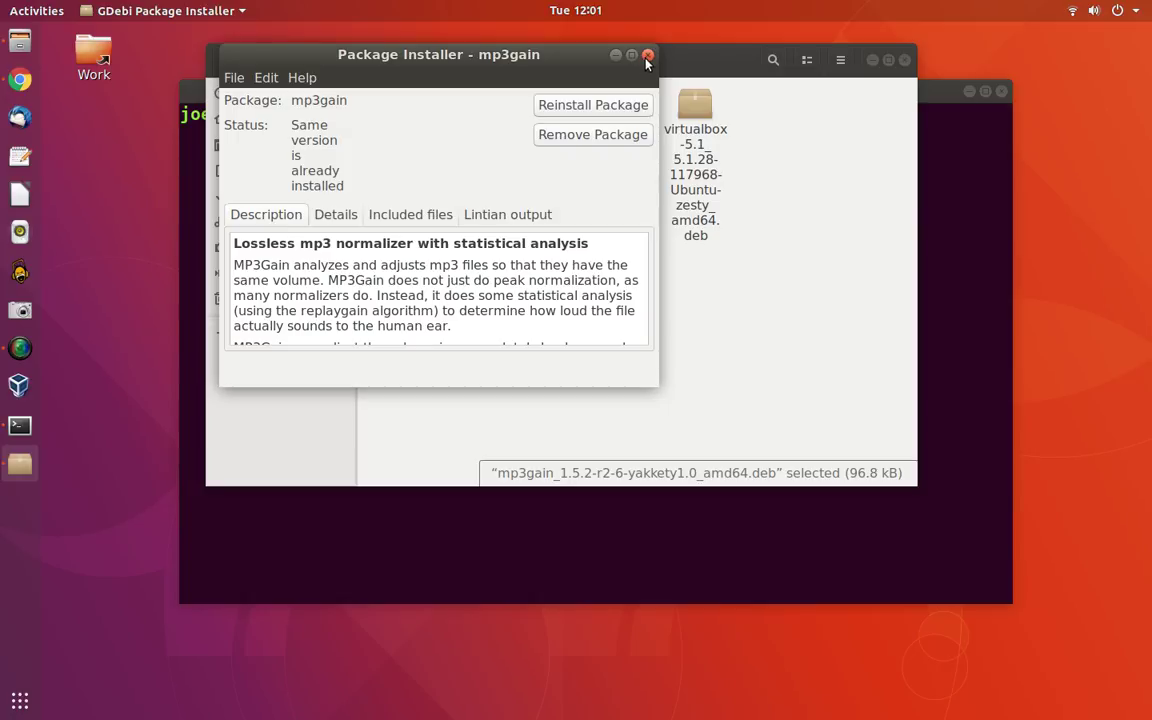
pyautogui.click(647, 56)
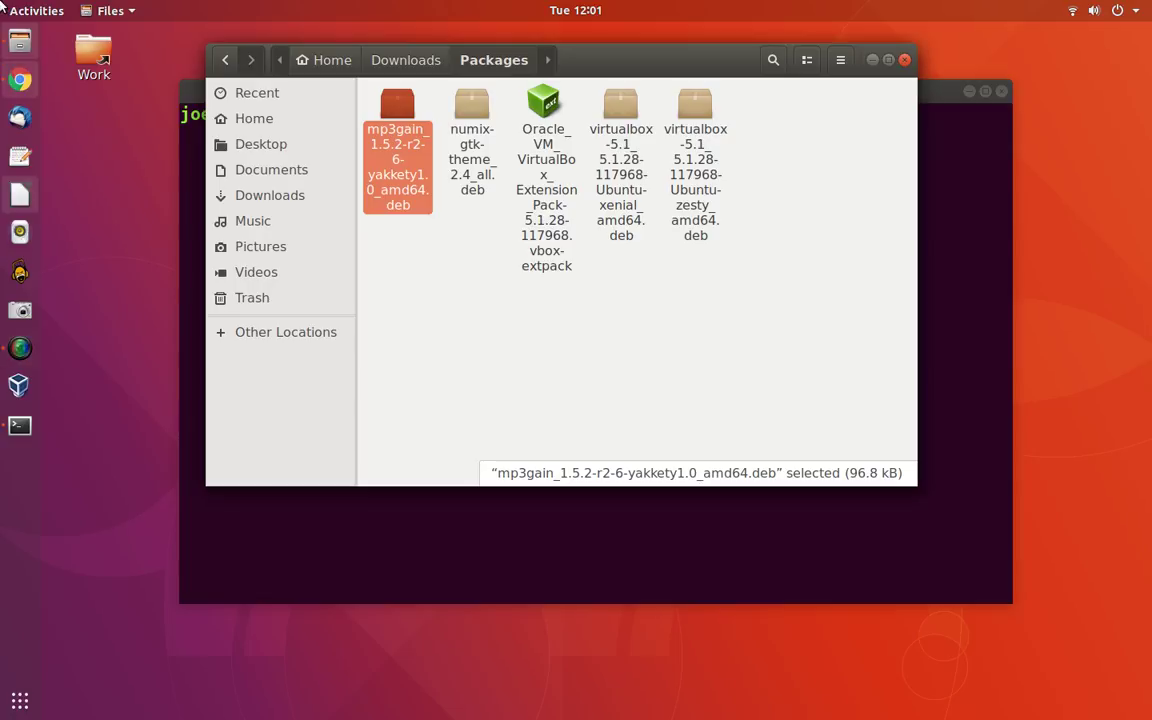
# - Browse the pages of the grid showing all installed applications in the activities overview
pyautogui.moveTo(0, 0)
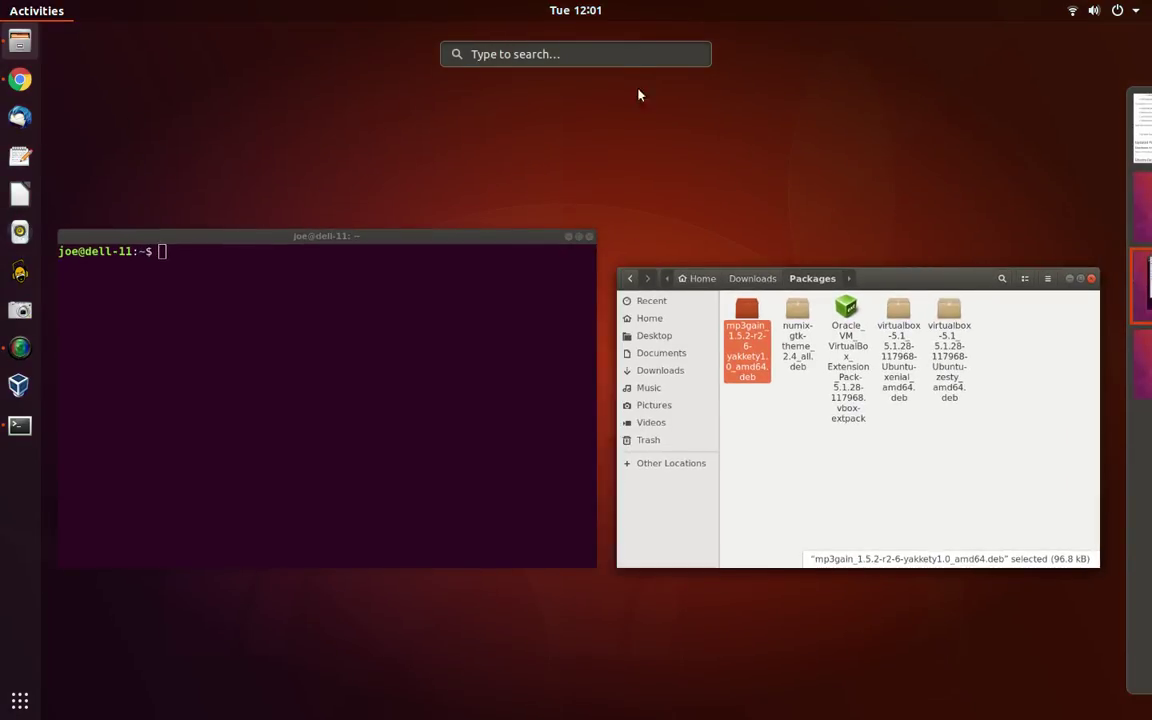
pyautogui.click(620, 49)
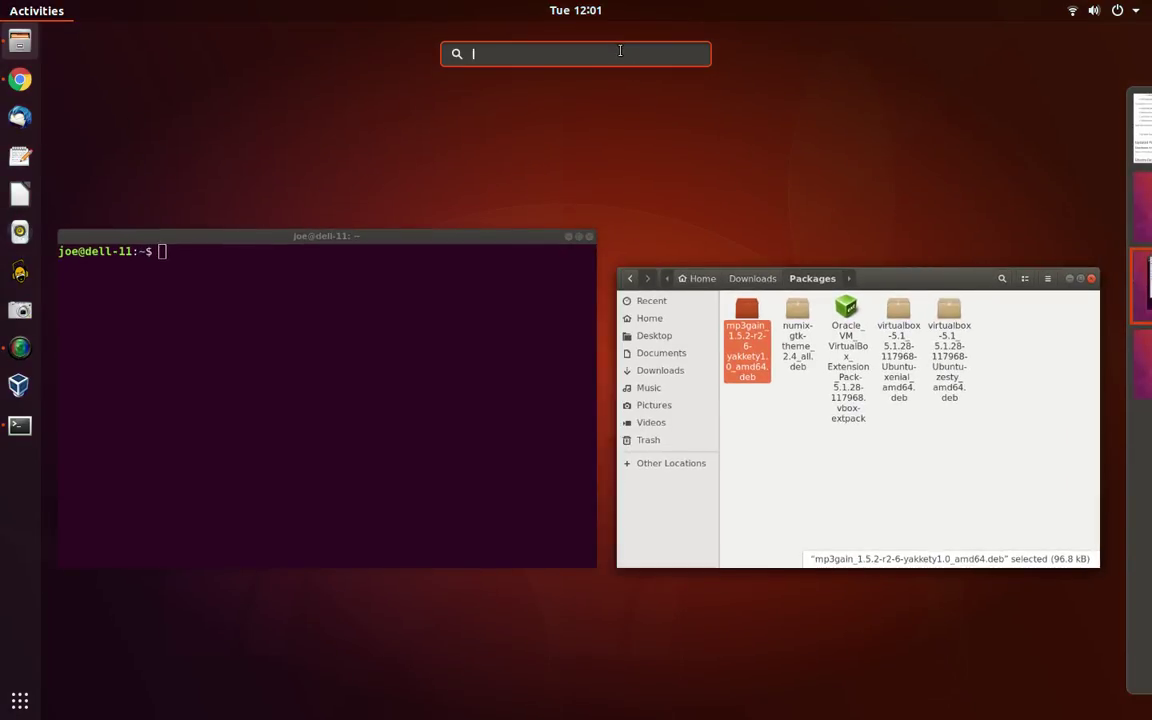
pyautogui.click(19, 700)
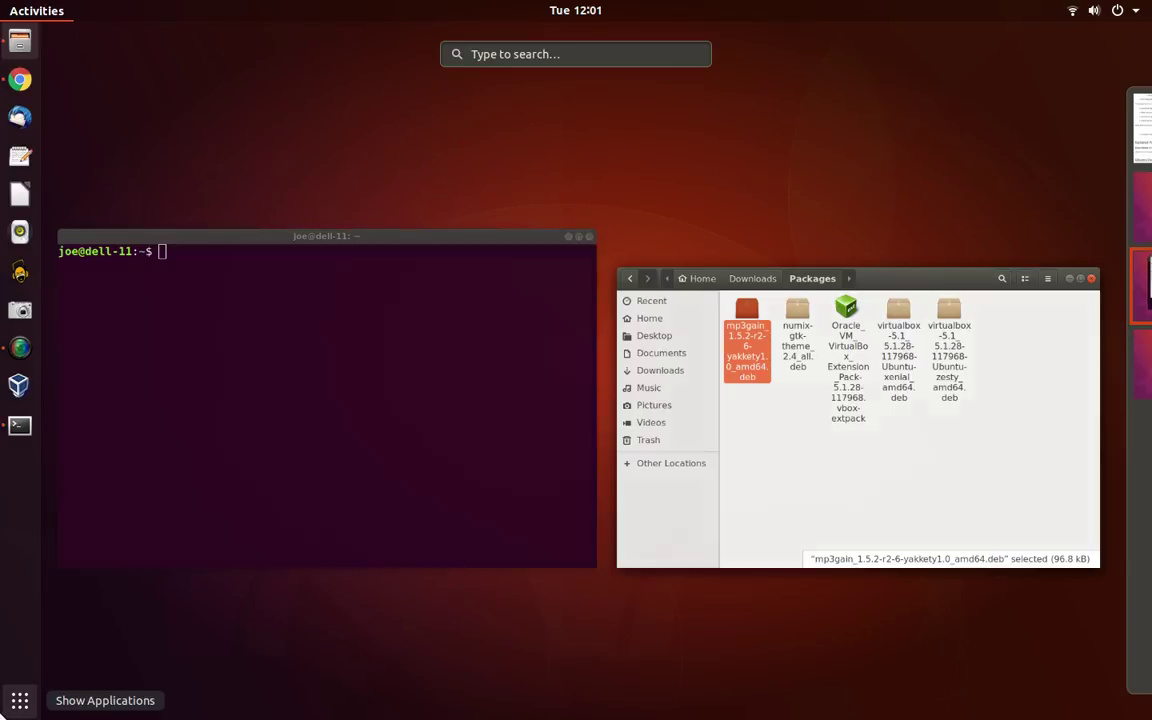
pyautogui.click(4, 711)
pyautogui.click(4, 711)
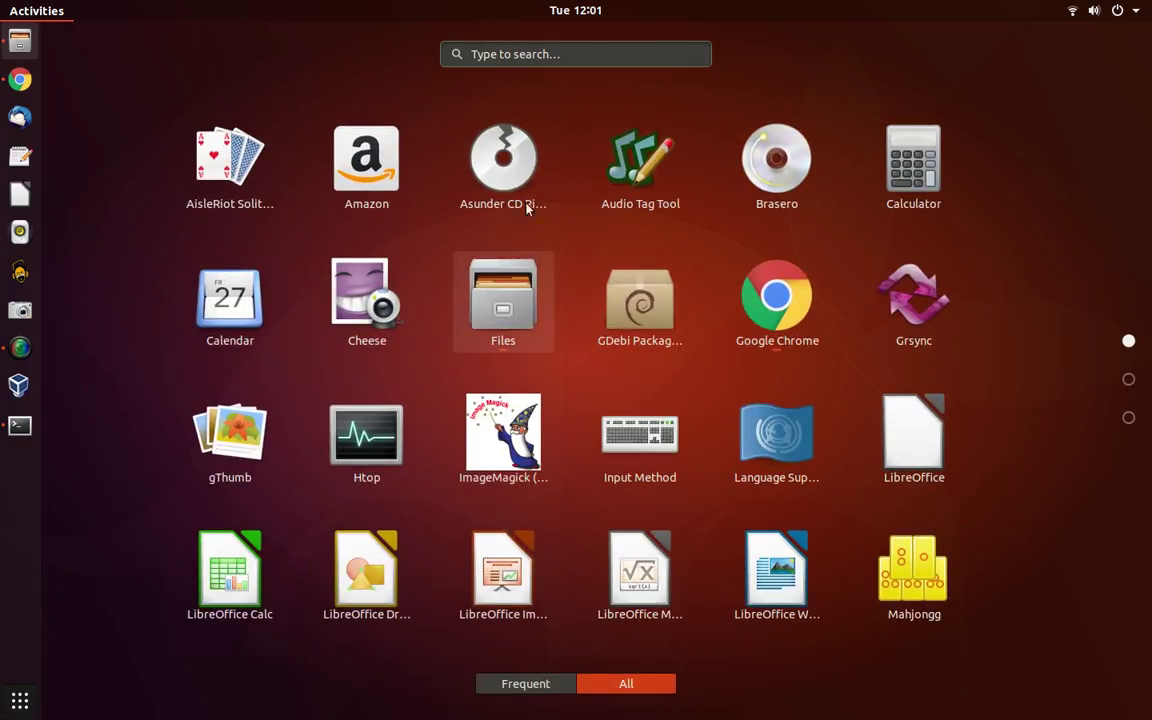
pyautogui.scroll(-2, 590, 221)
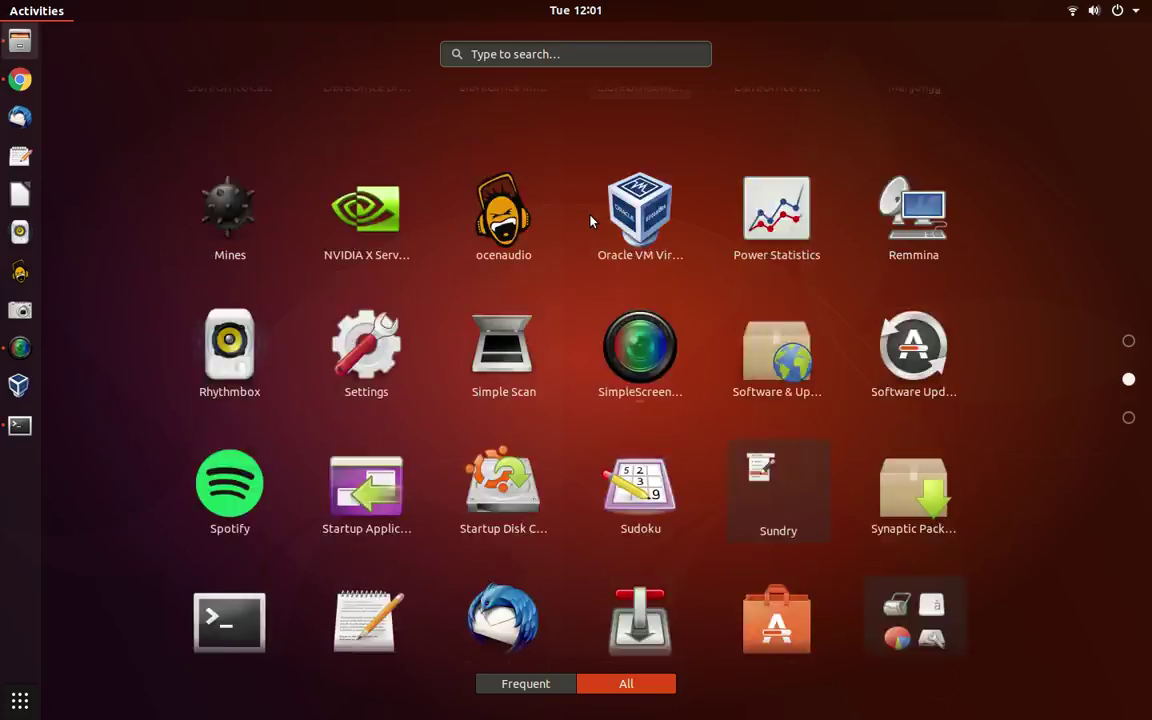
pyautogui.scroll(1, 590, 221)
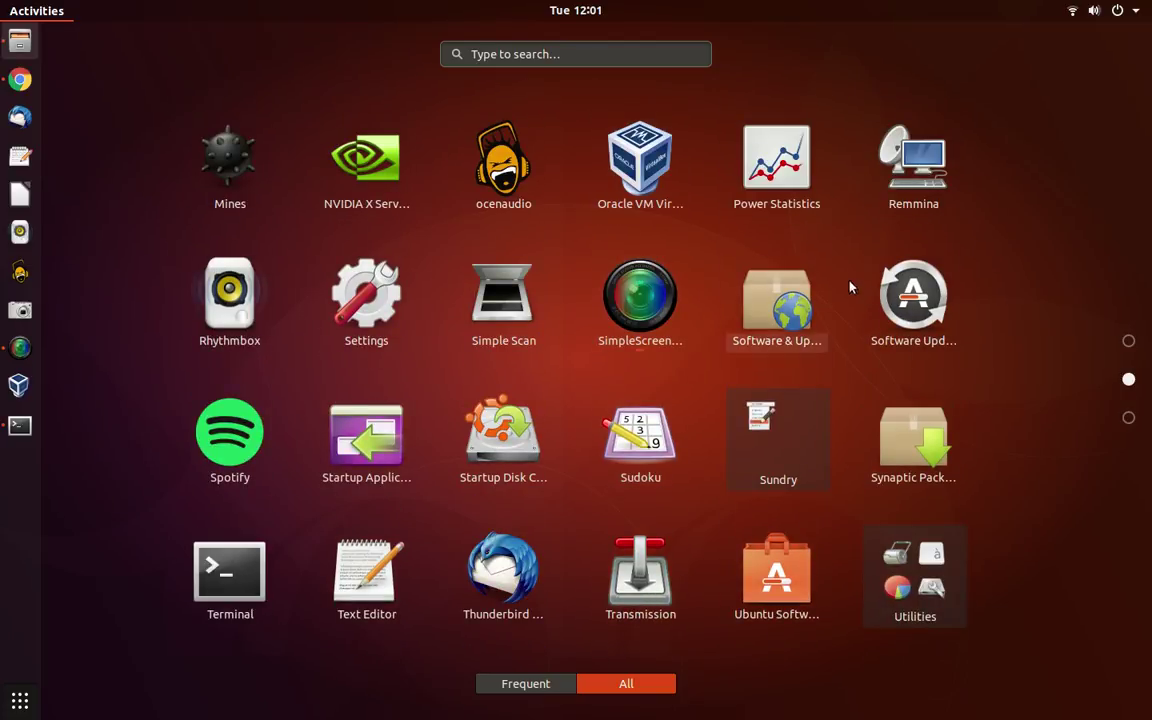
pyautogui.scroll(1, 776, 257)
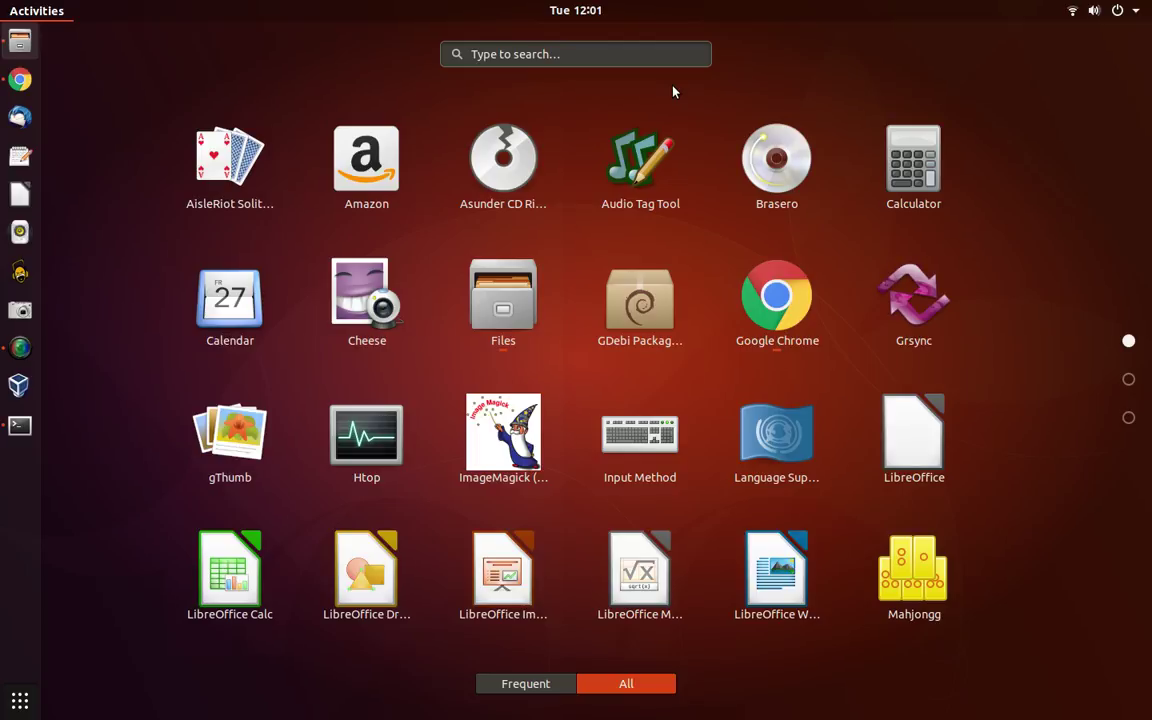
# - Search the applications for the Main Menu editor, open it, review its menu categories and editing options, and close it
pyautogui.write('me')
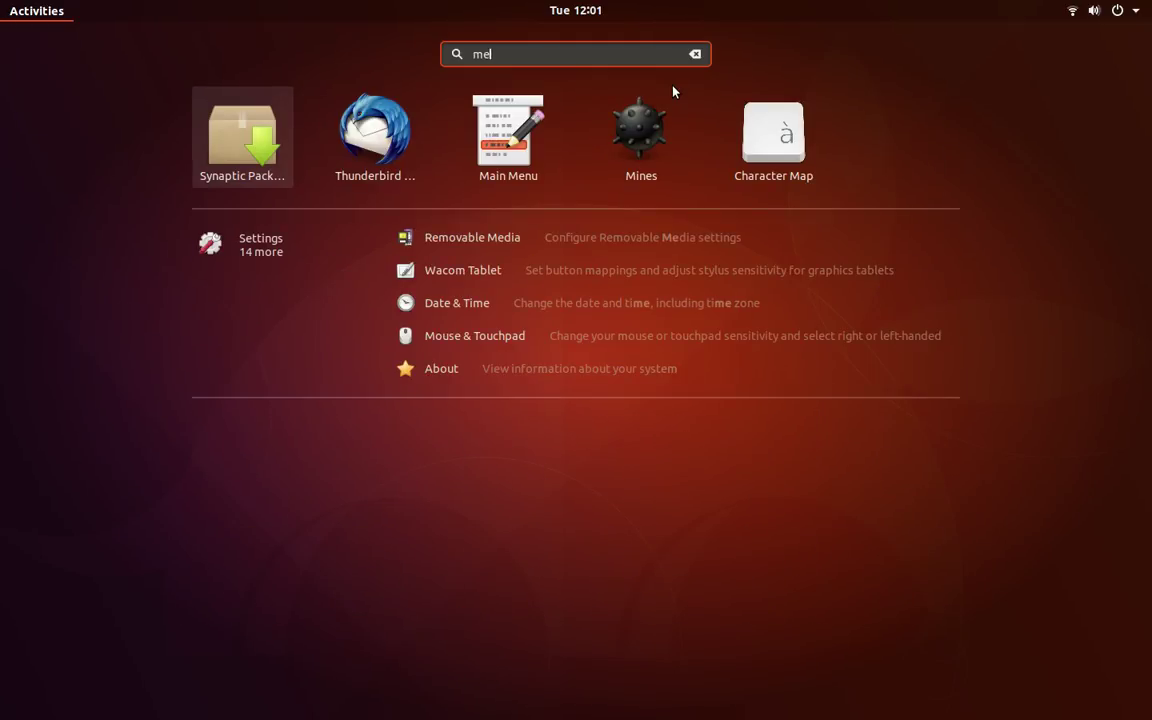
pyautogui.write('nu')
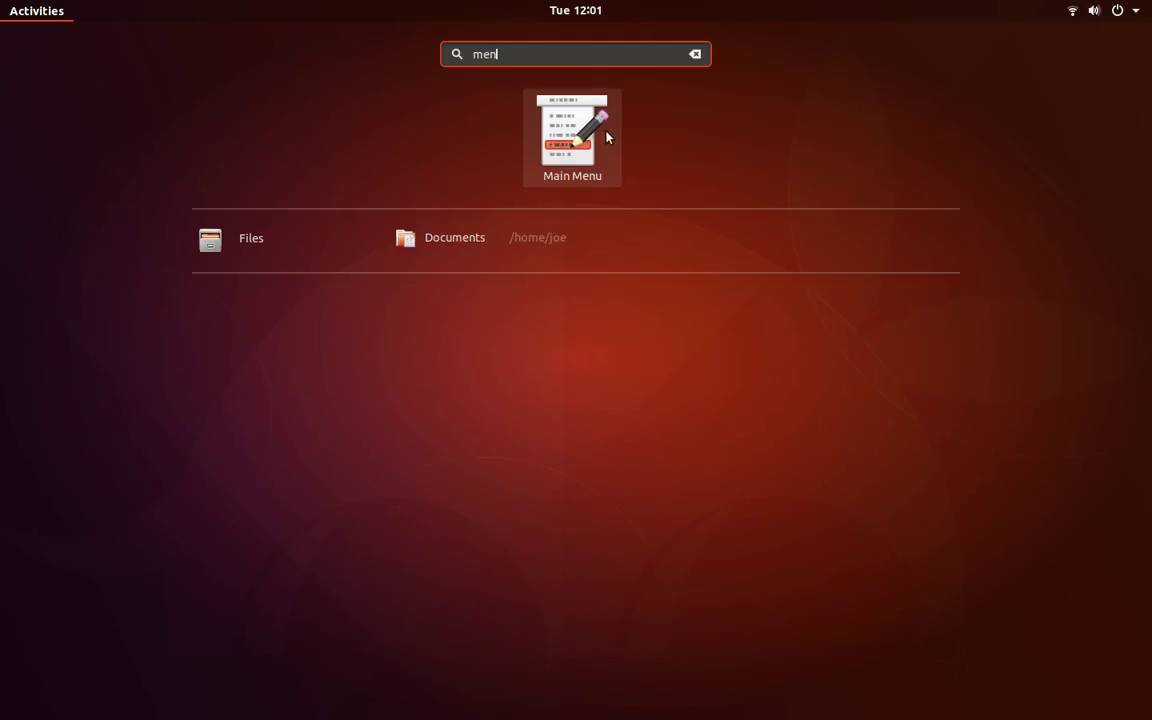
pyautogui.click(607, 130)
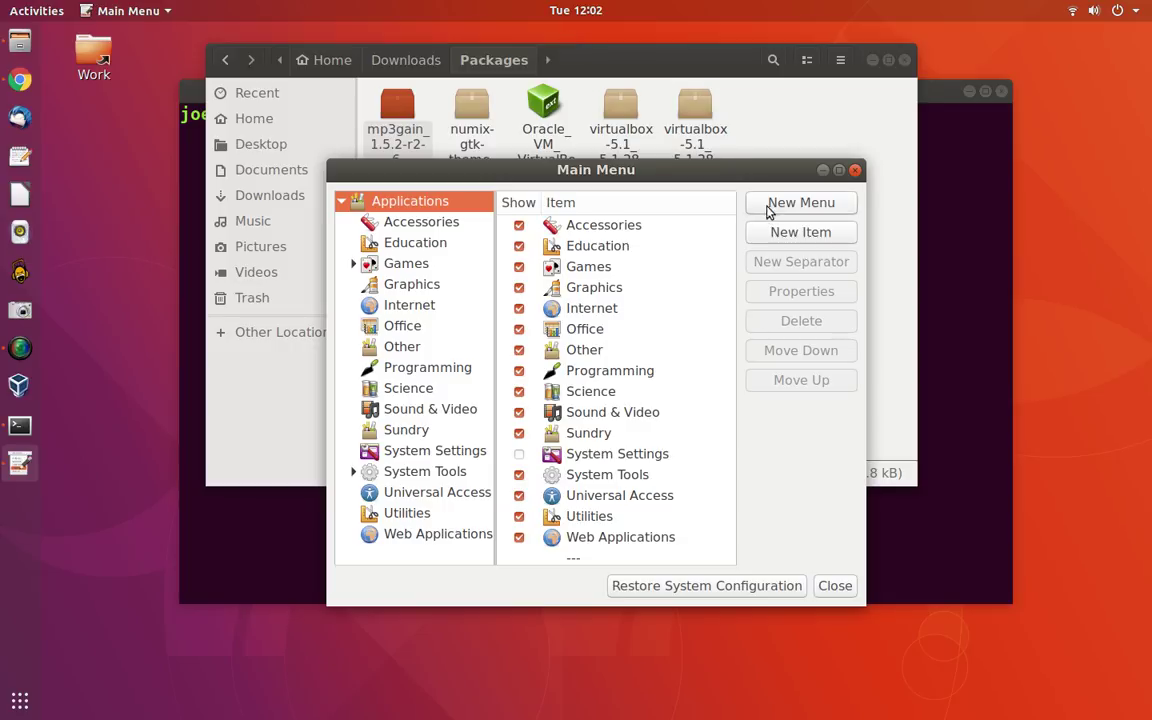
pyautogui.click(855, 171)
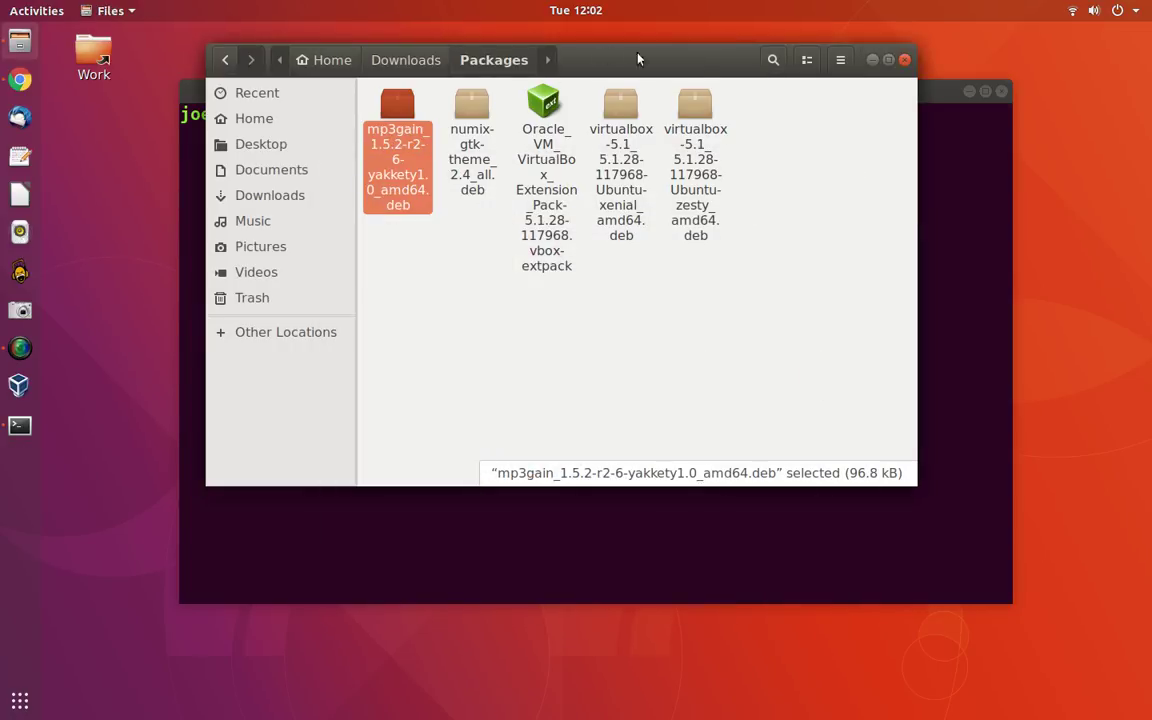
# - Close the file manager and run htop in the terminal to examine processor and memory usage
pyautogui.click(905, 60)
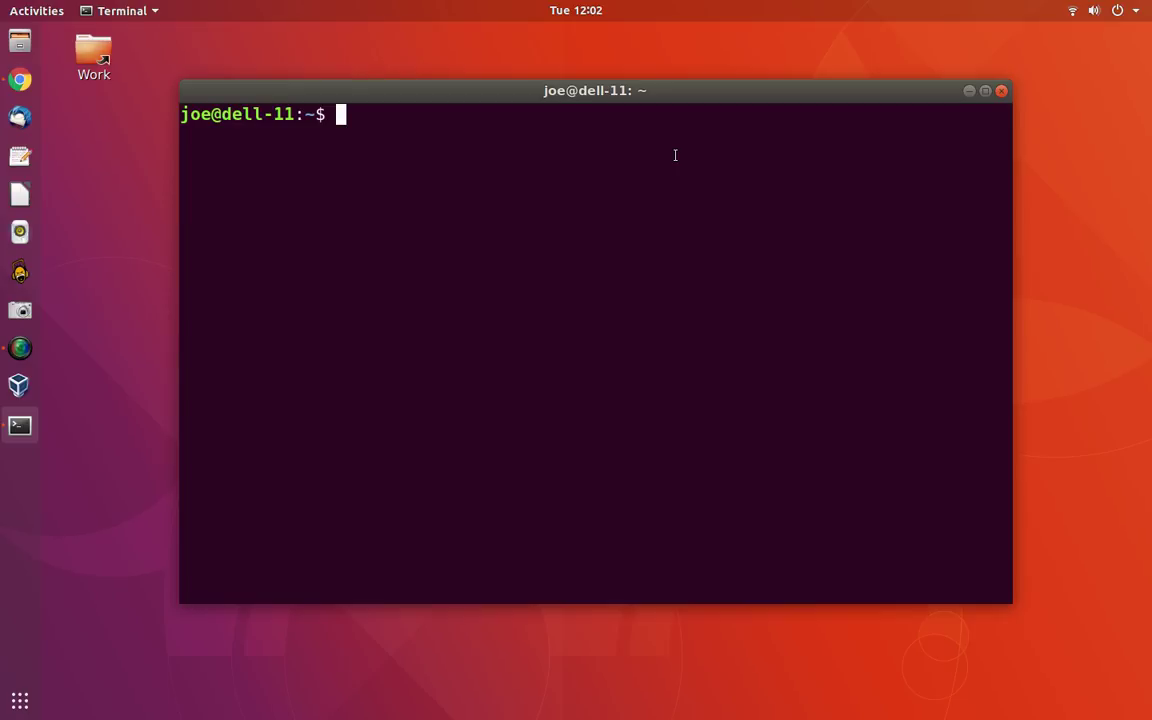
pyautogui.write('htop')
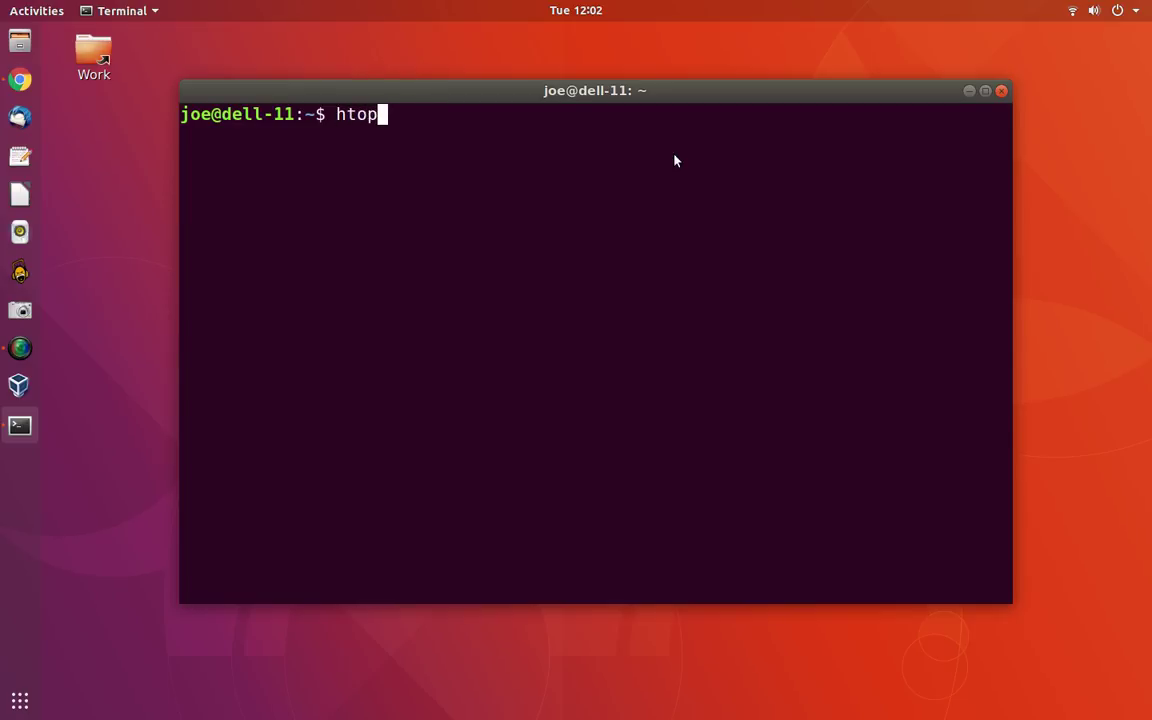
pyautogui.press('Return')
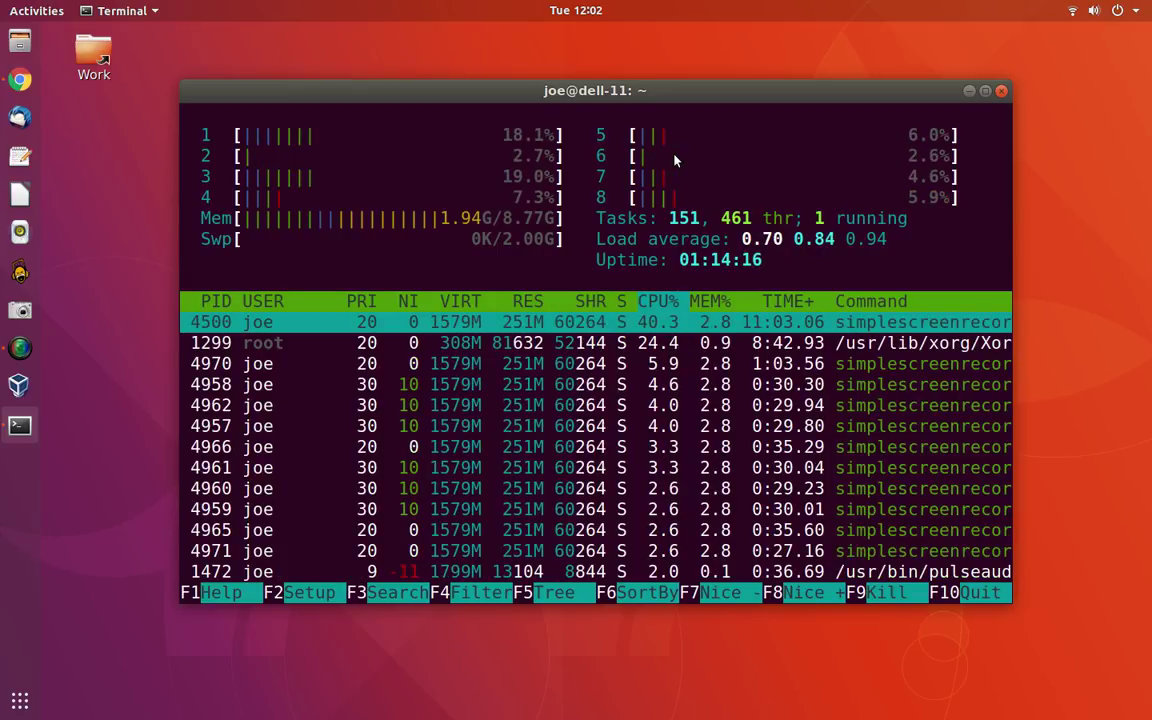
# - Take Chrome out of full screen on its workspace and close it, then recheck memory usage in htop on the terminal's workspace and quit htop
pyautogui.hotkey('ctrl', 'alt', 'Up')
pyautogui.hotkey('ctrl', 'alt', 'Up')
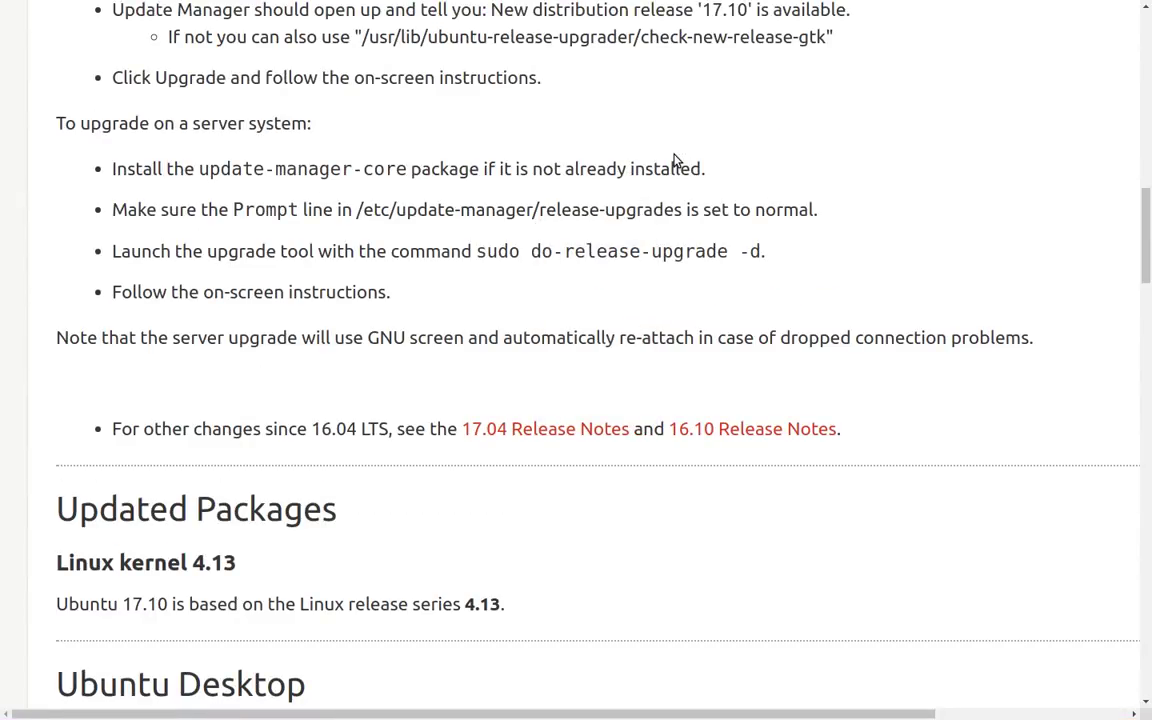
pyautogui.press('F11')
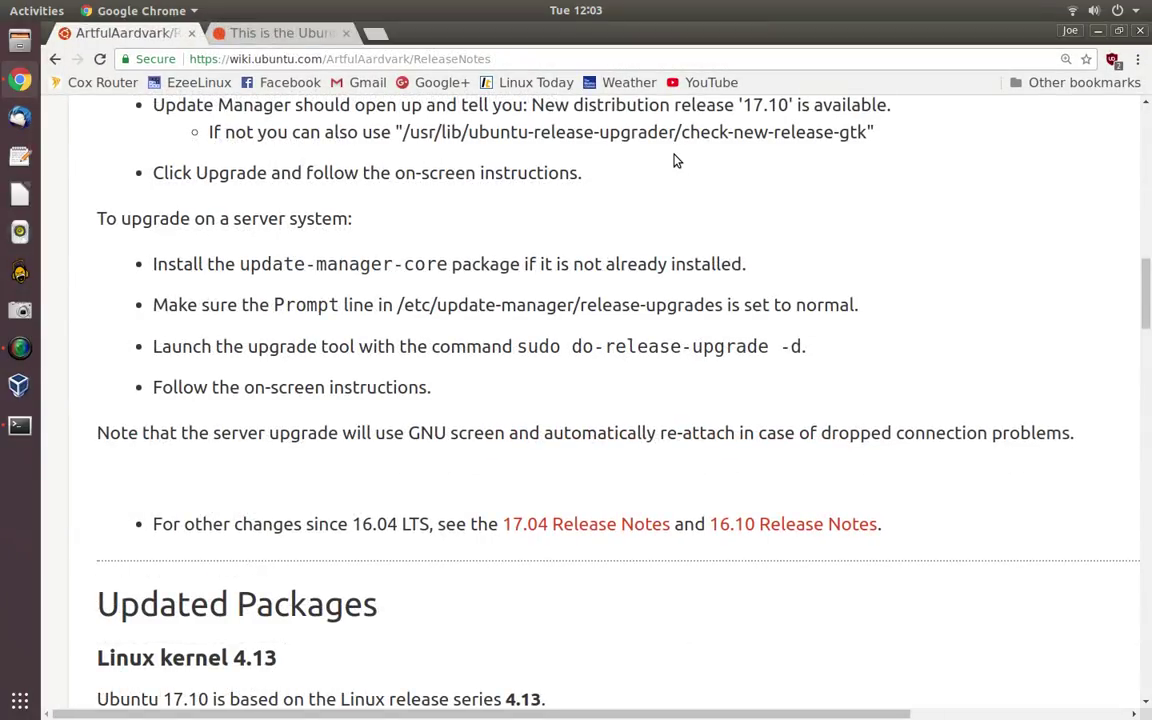
pyautogui.hotkey('ctrl', 'alt', 'Down')
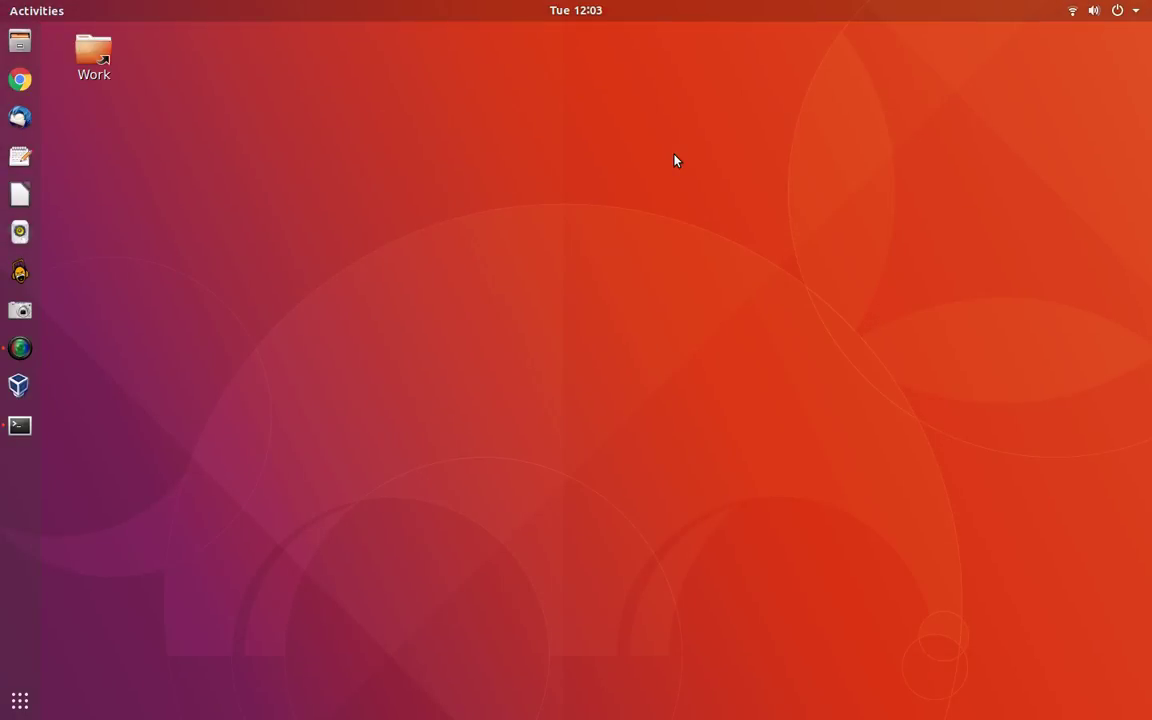
pyautogui.hotkey('ctrl', 'alt', 'Down')
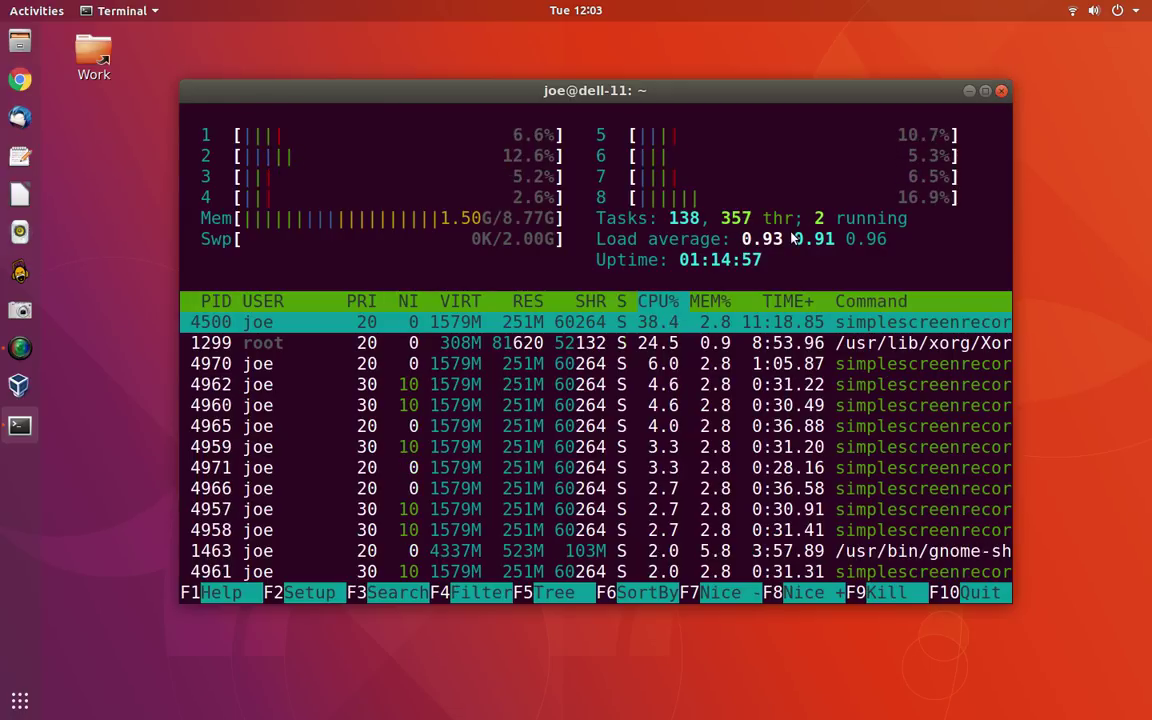
pyautogui.press('F10')
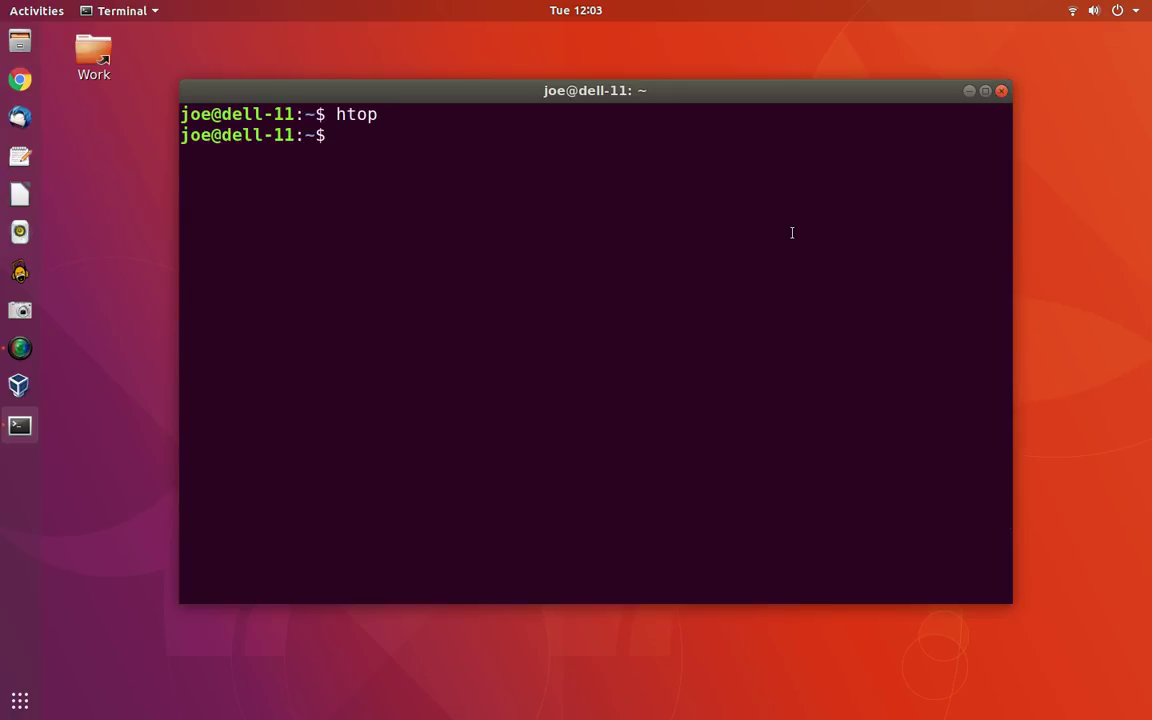
# - Check the running Linux kernel version in the terminal with uname -r
pyautogui.write('uname =-r')
pyautogui.press('BackSpace')
pyautogui.press('BackSpace')
pyautogui.press('BackSpace')
pyautogui.write('-r')
pyautogui.press('Return')
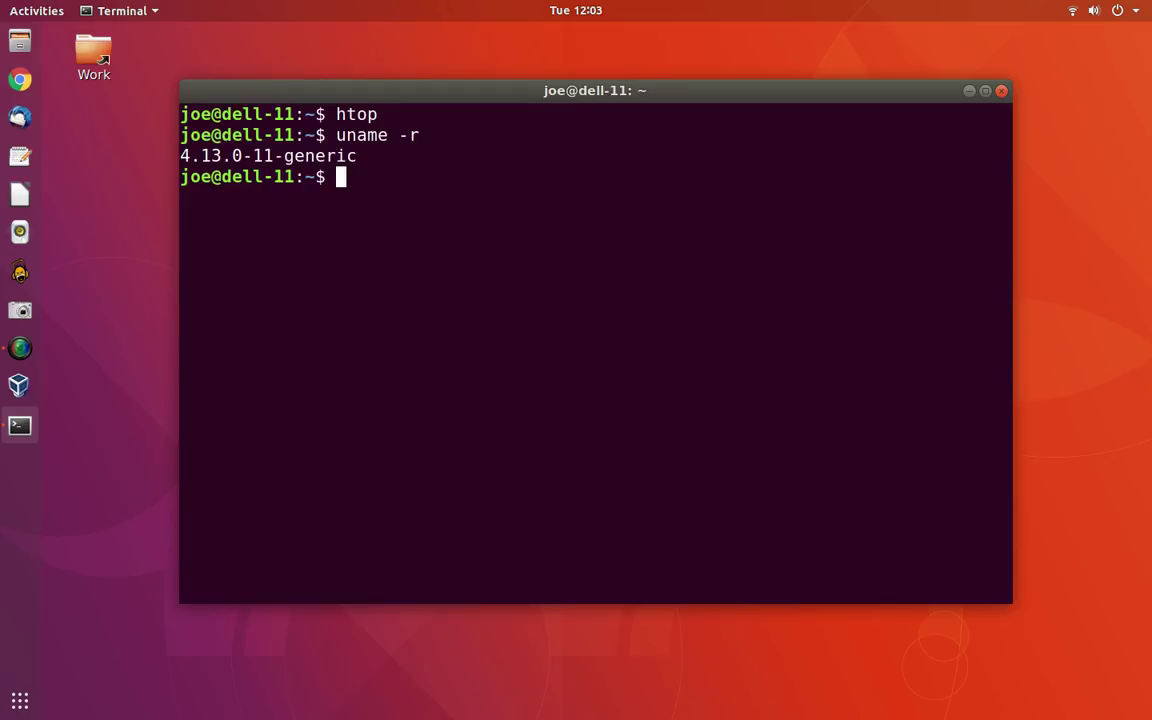
# - List the block devices with lsblk and check file system disk usage with df -h
pyautogui.write('lsblk')
pyautogui.press('Return')
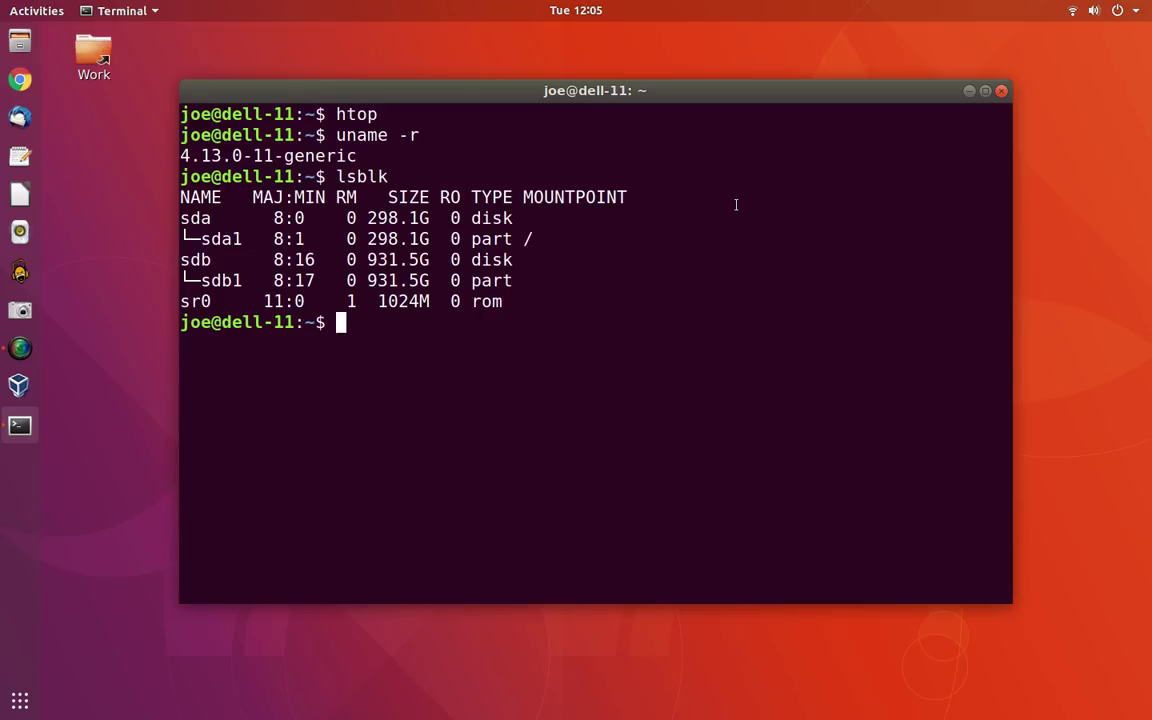
pyautogui.write('df -h')
pyautogui.press('Return')
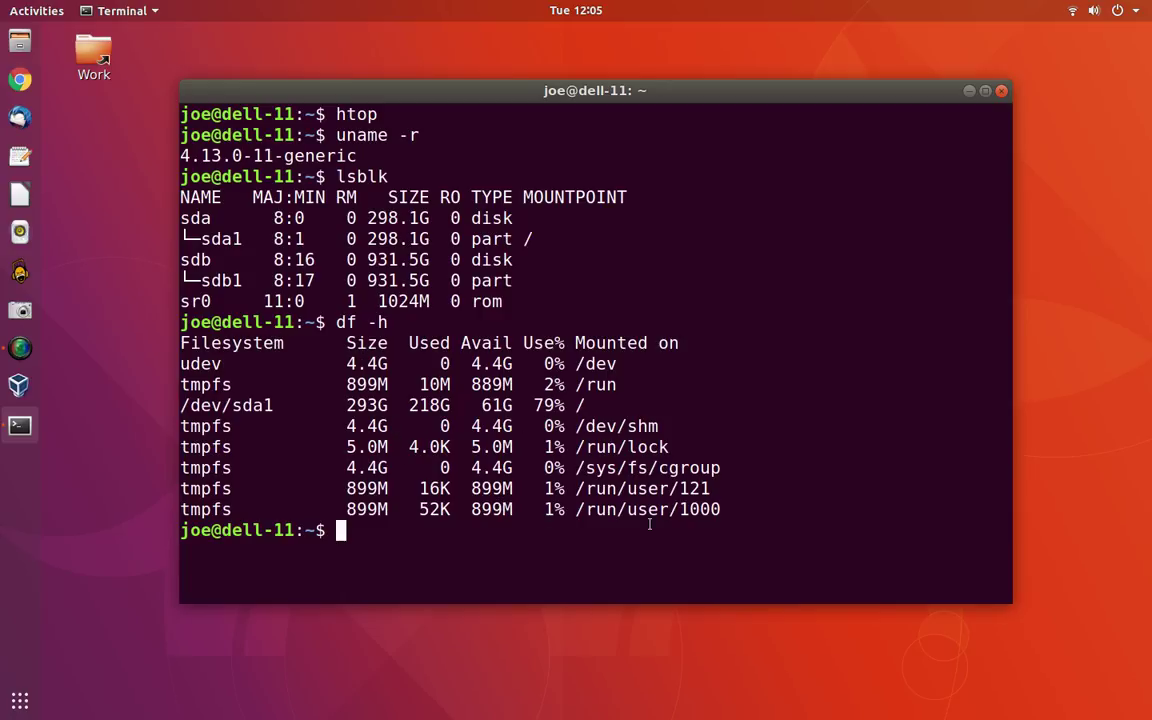
# - Close the terminal, open Oracle VM VirtualBox Manager to view its virtual machines, and close it
pyautogui.click(1001, 91)
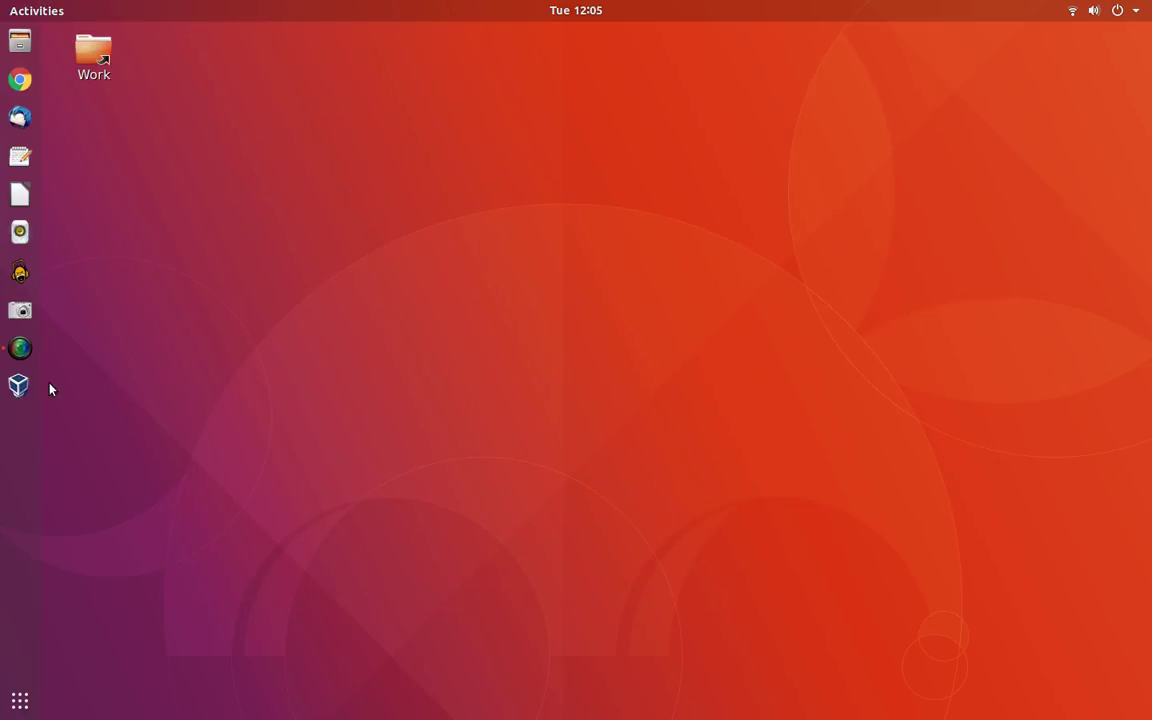
pyautogui.click(19, 386)
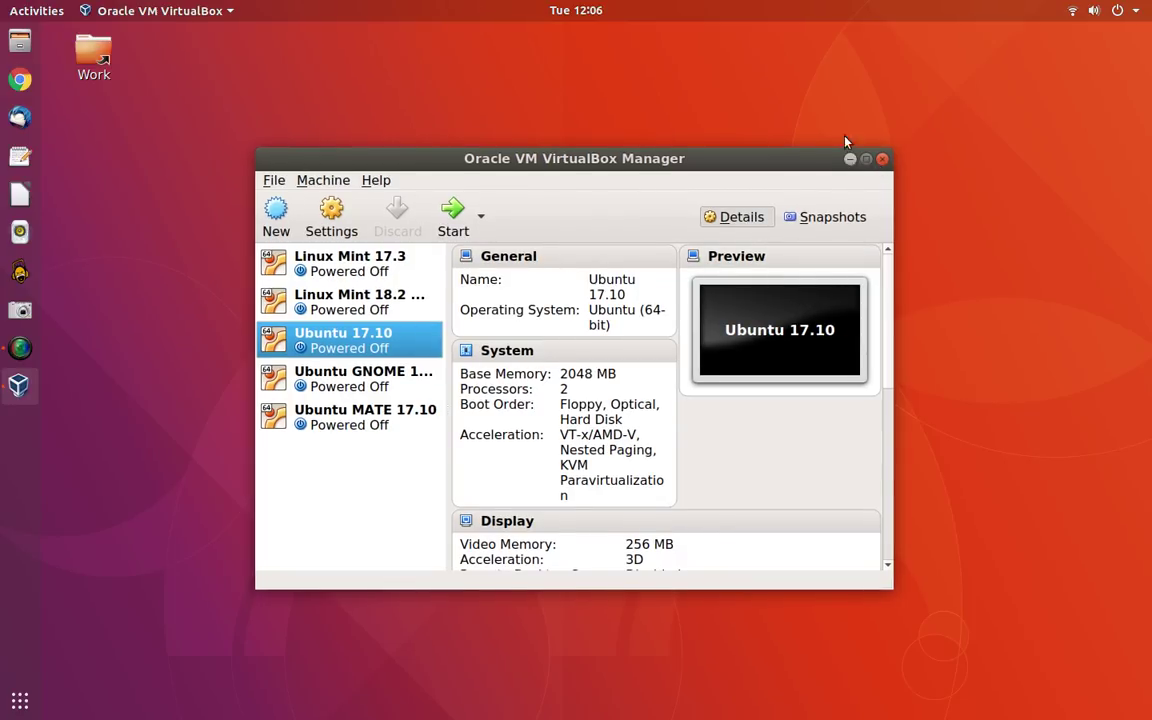
pyautogui.click(882, 159)
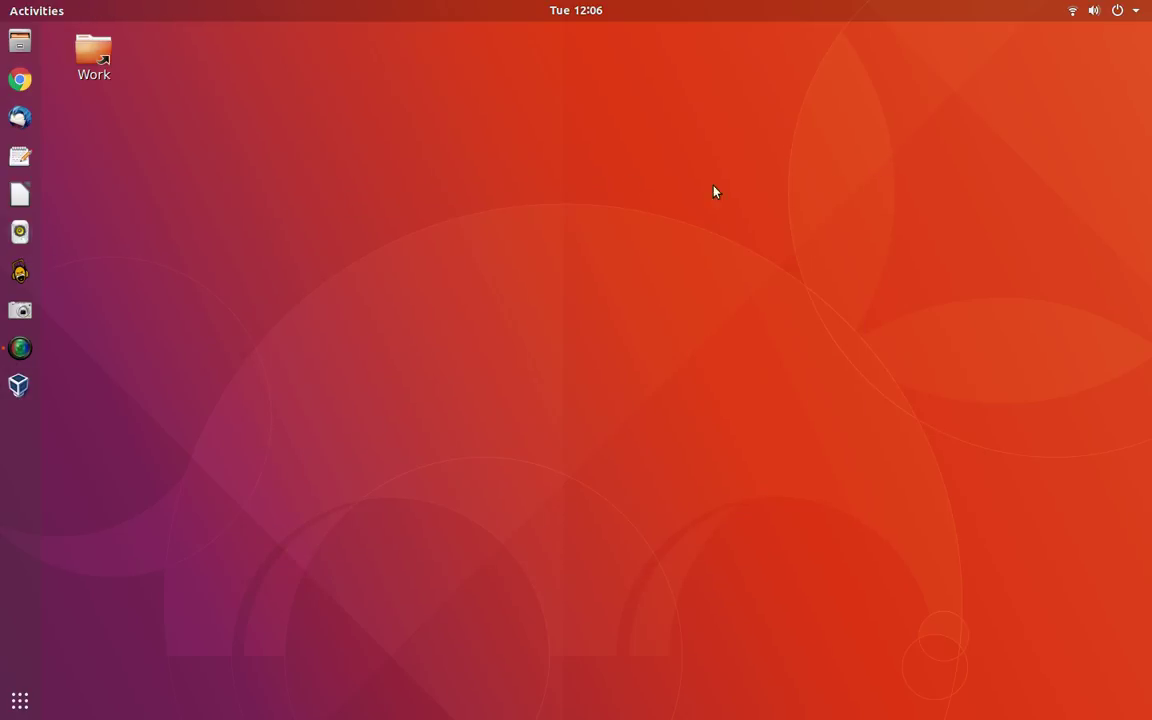